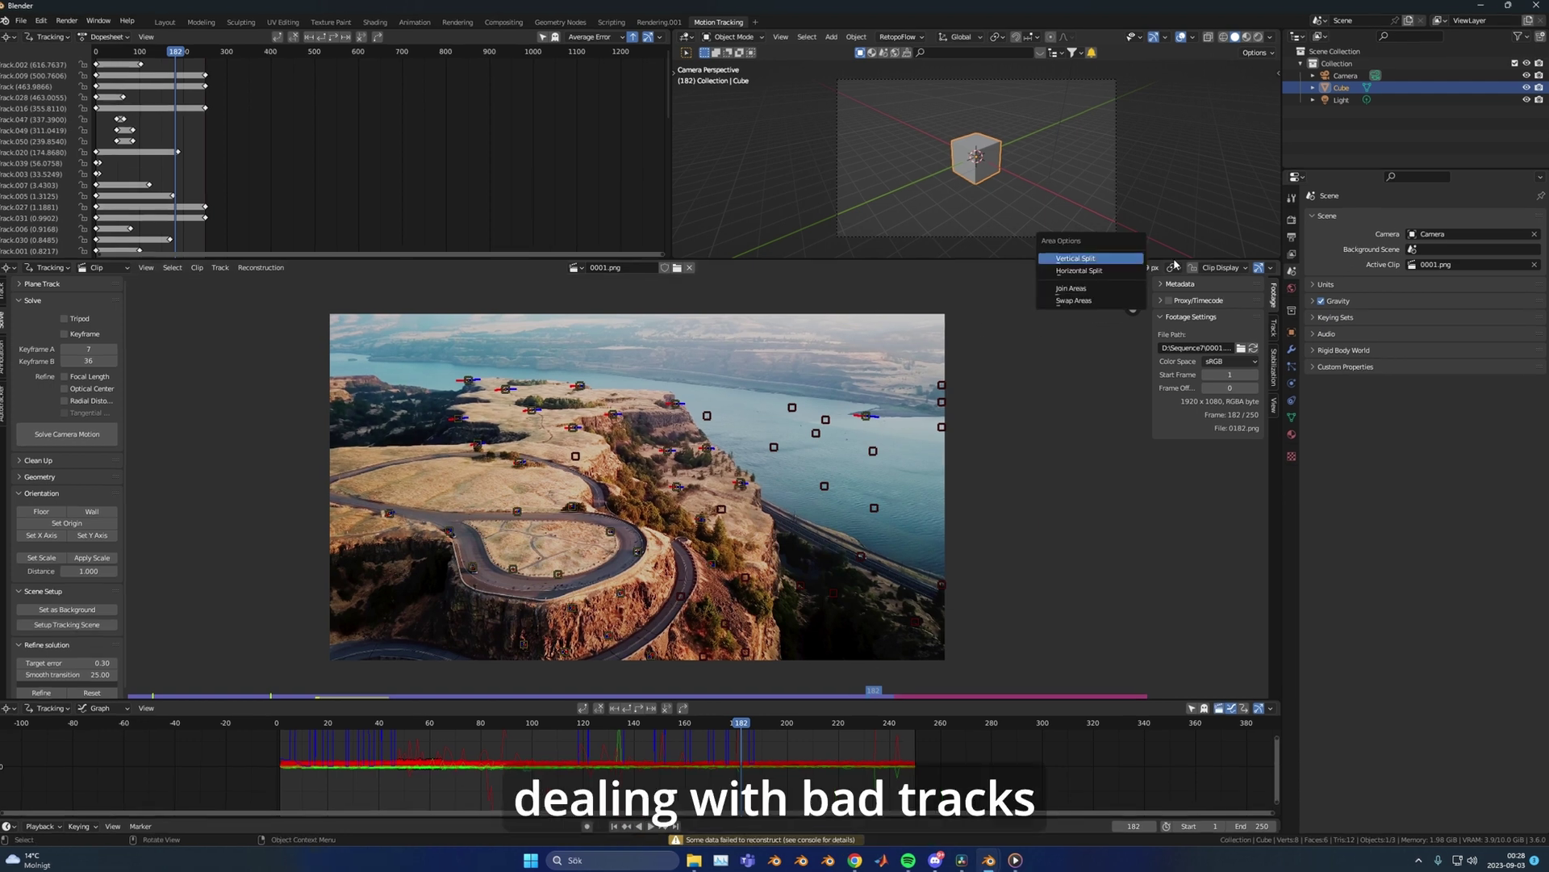
# Step: Download the free 'A Hill Of Waste Materials' drone video from Pexels
pyautogui.press('Escape')
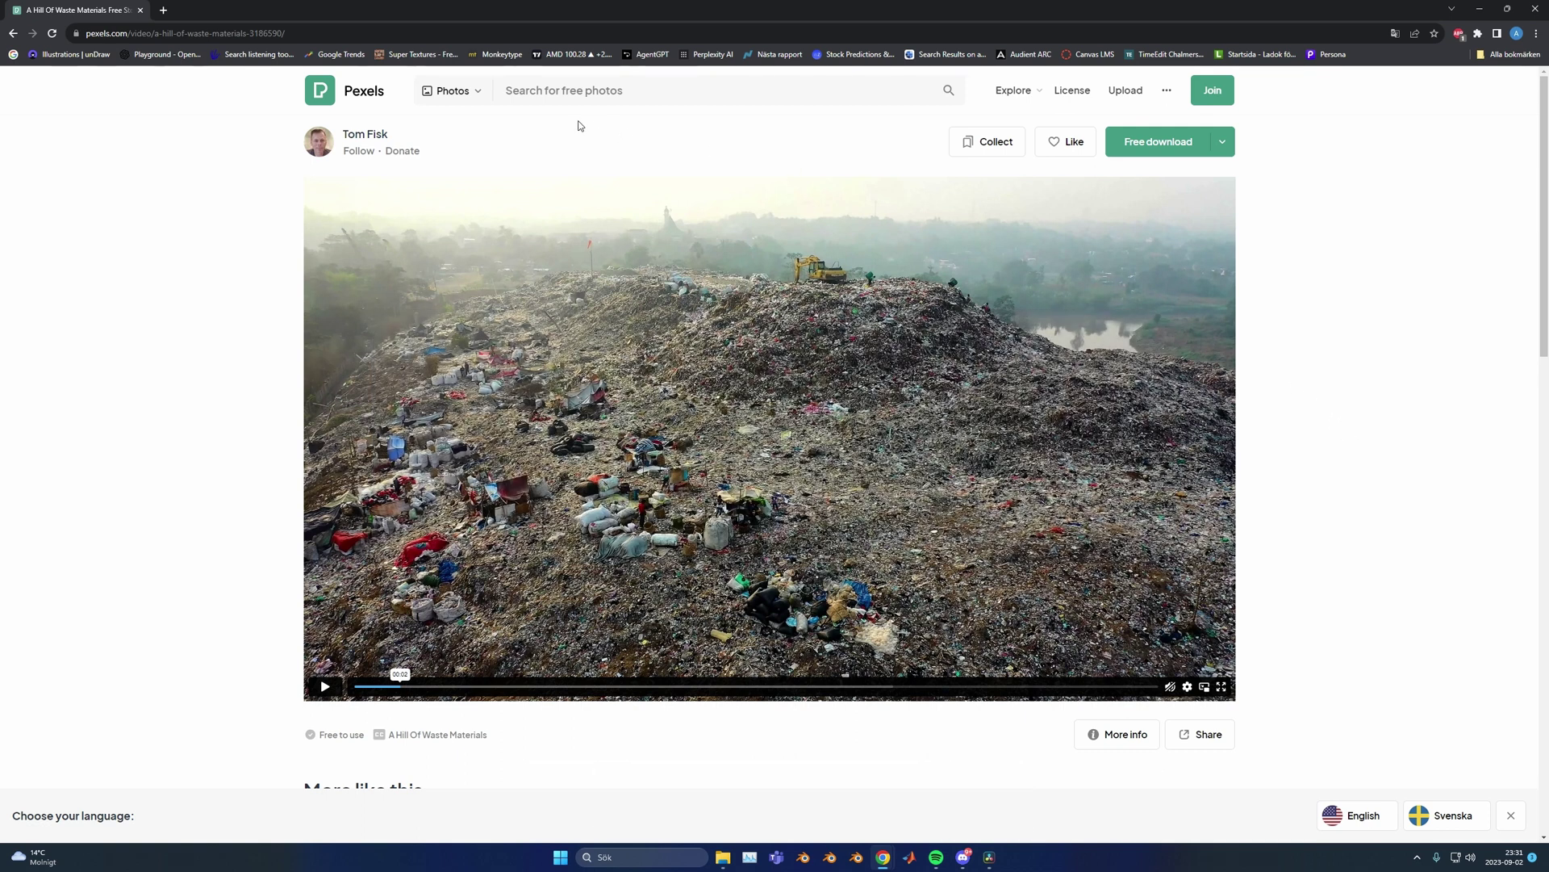
pyautogui.click(1158, 141)
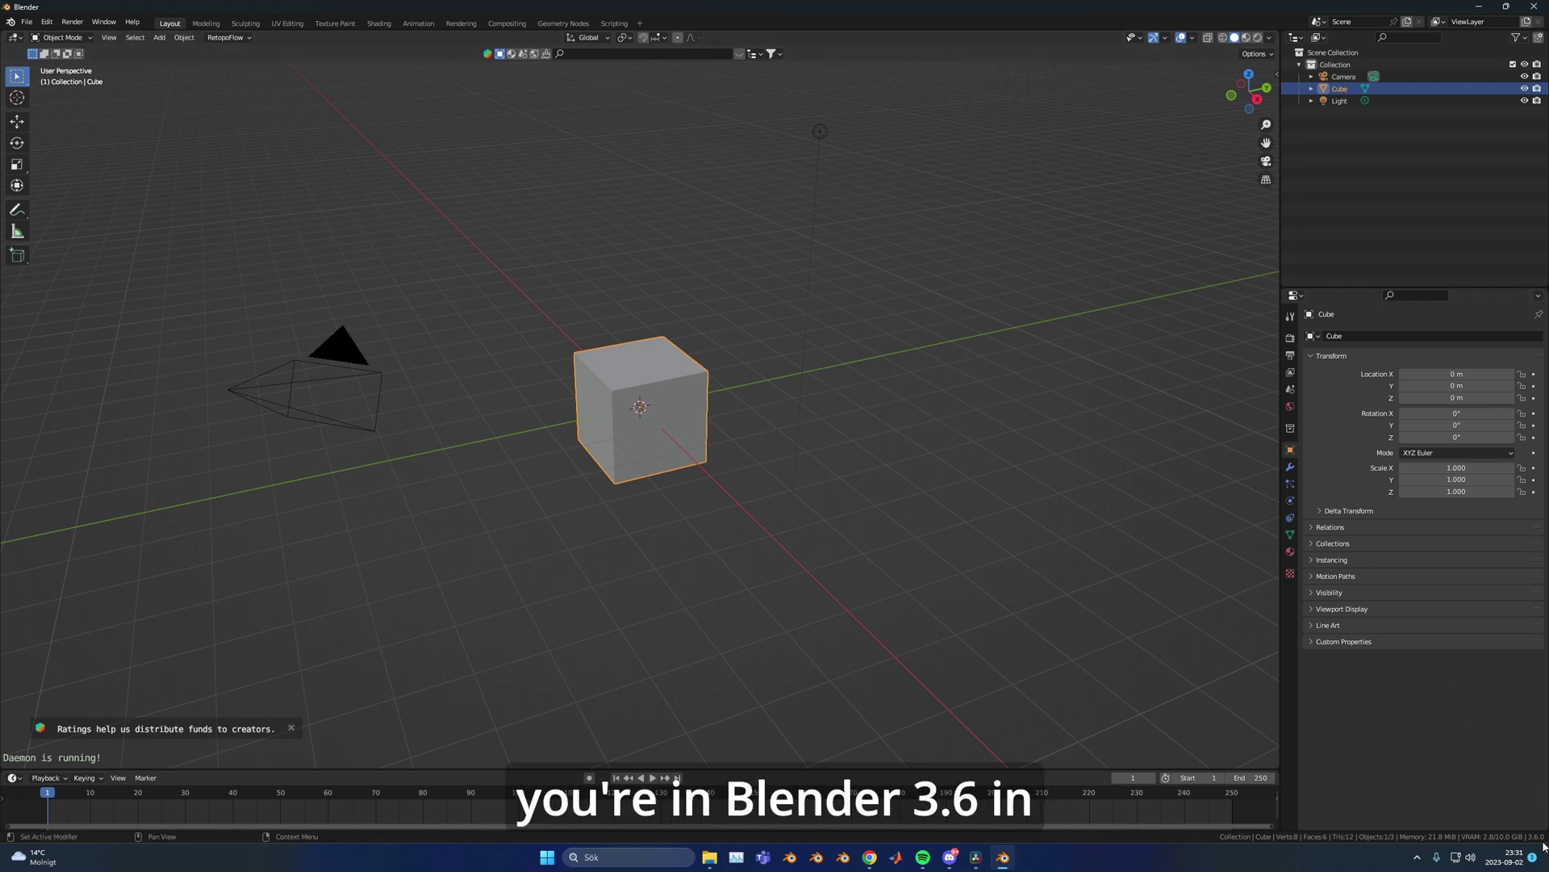
# Step: Search the Preferences add-ons list for 'Flax' to confirm Sequencer: FlaxTrax is installed
pyautogui.click(46, 22)
pyautogui.click(129, 216)
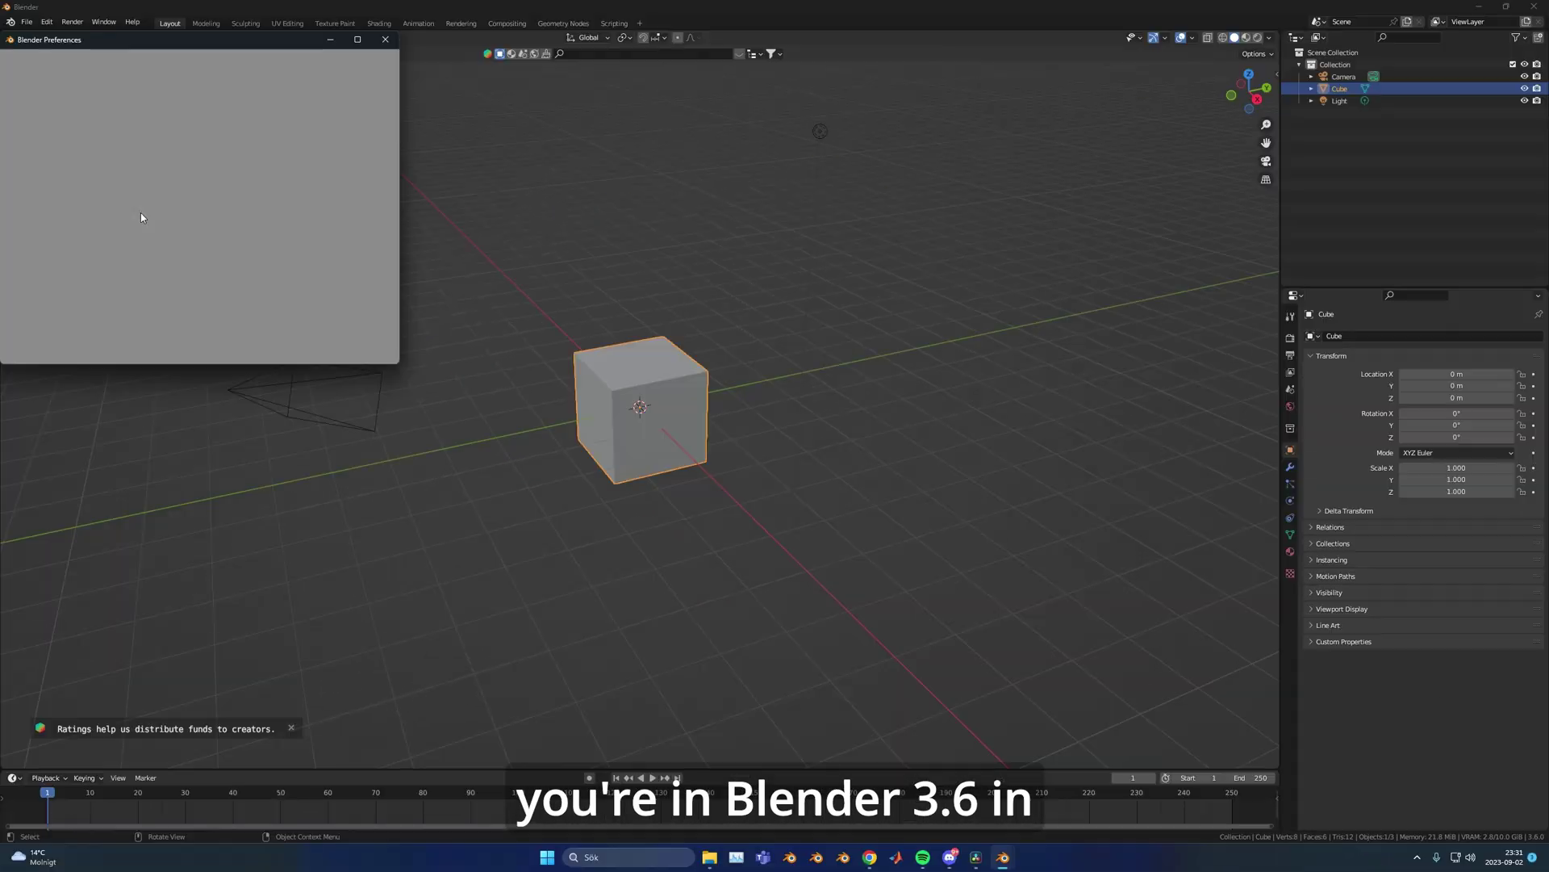
pyautogui.click(320, 75)
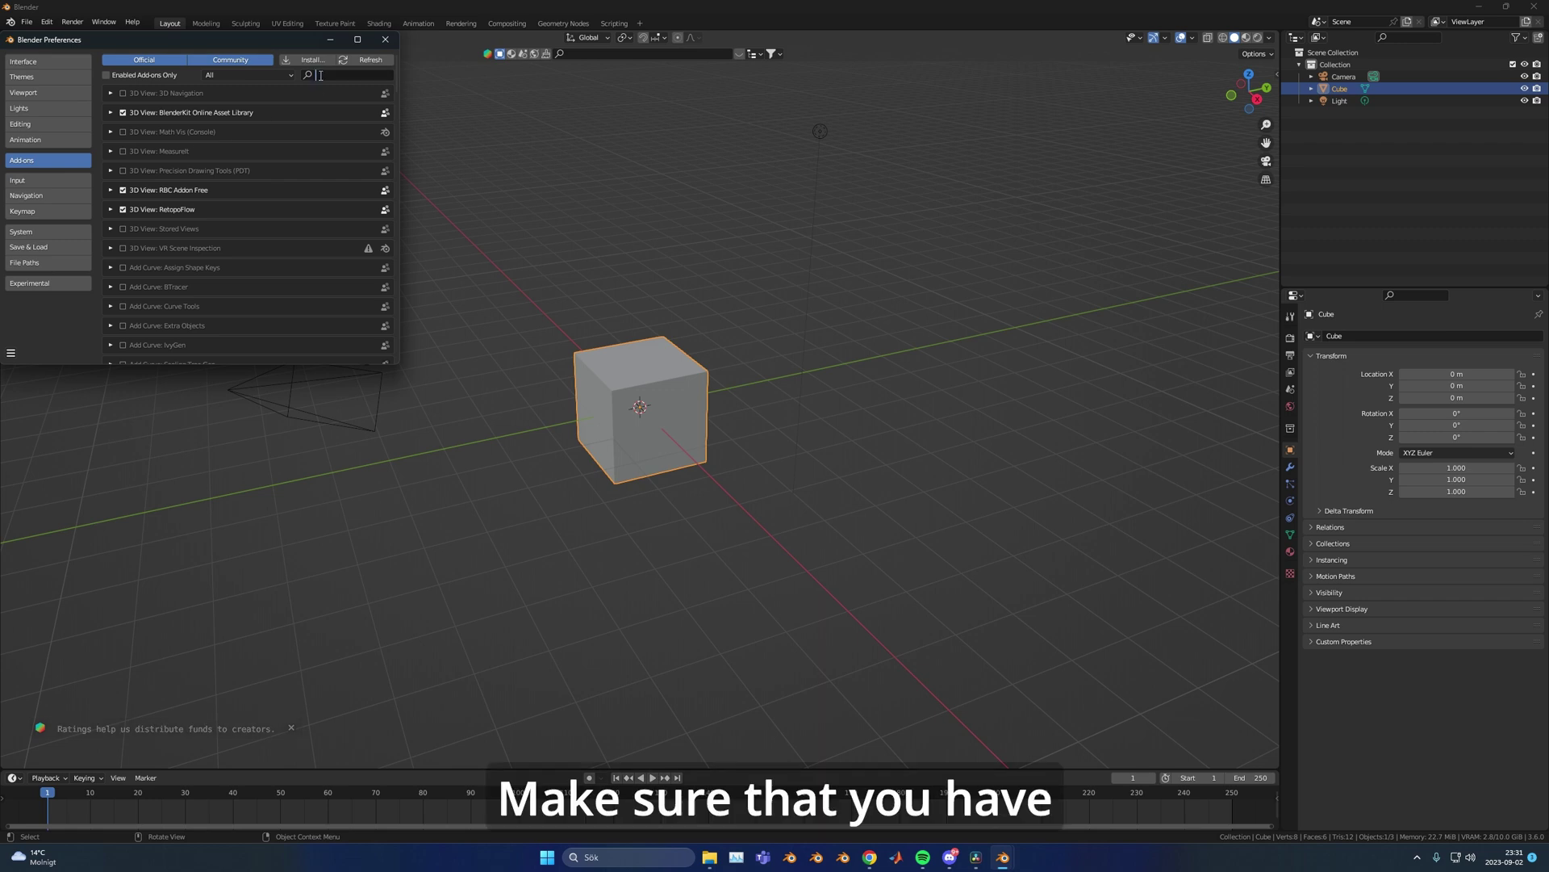
pyautogui.write('Flax')
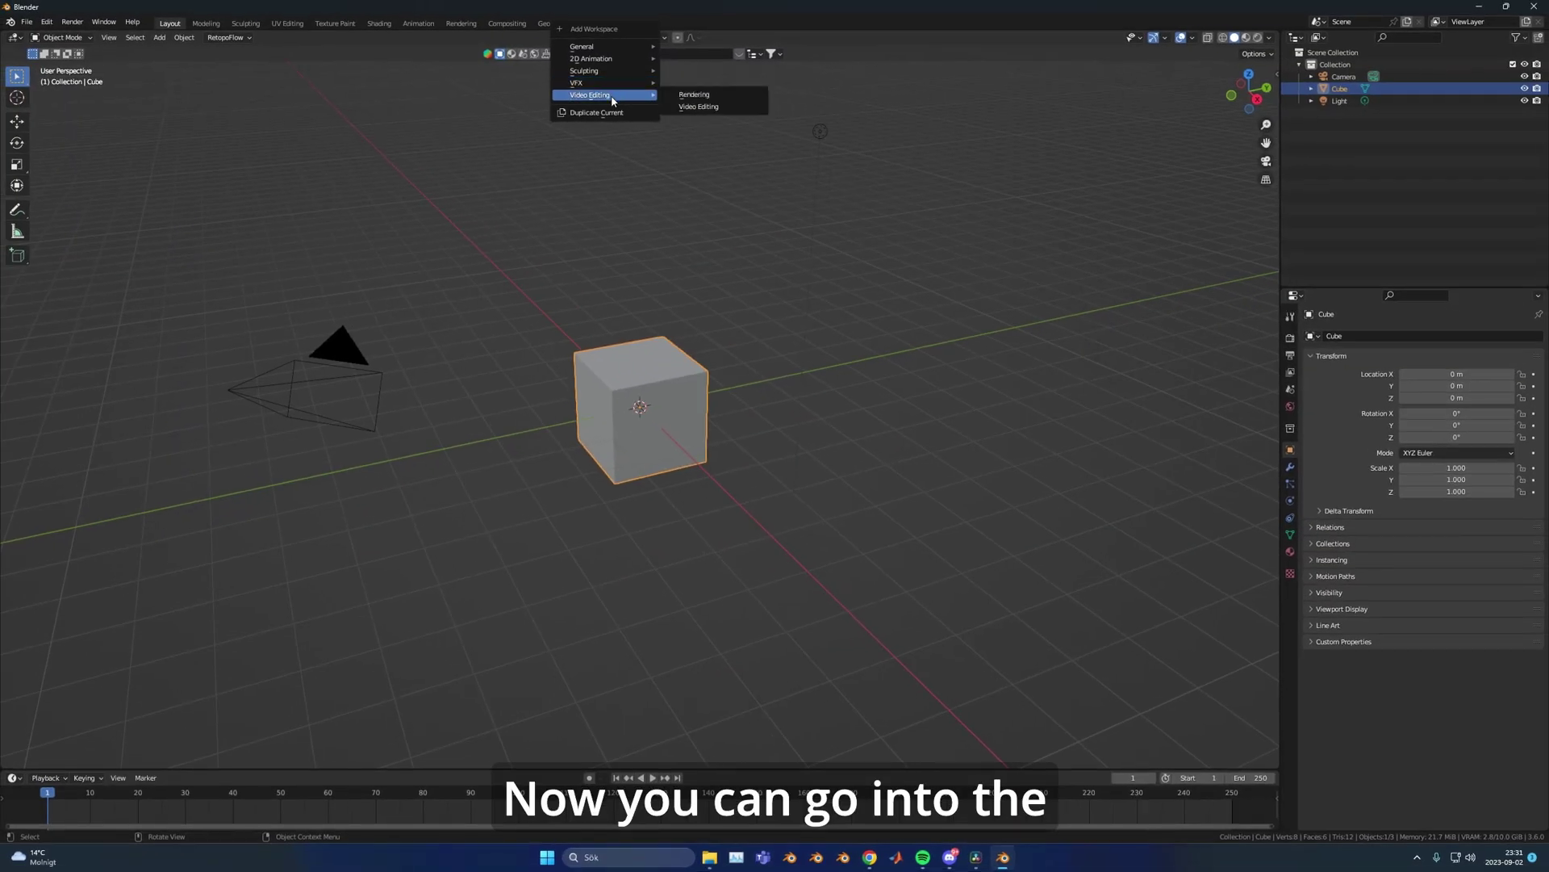
# Step: Create a Video Editing workspace and load the landfill drone video into the sequencer
pyautogui.click(707, 108)
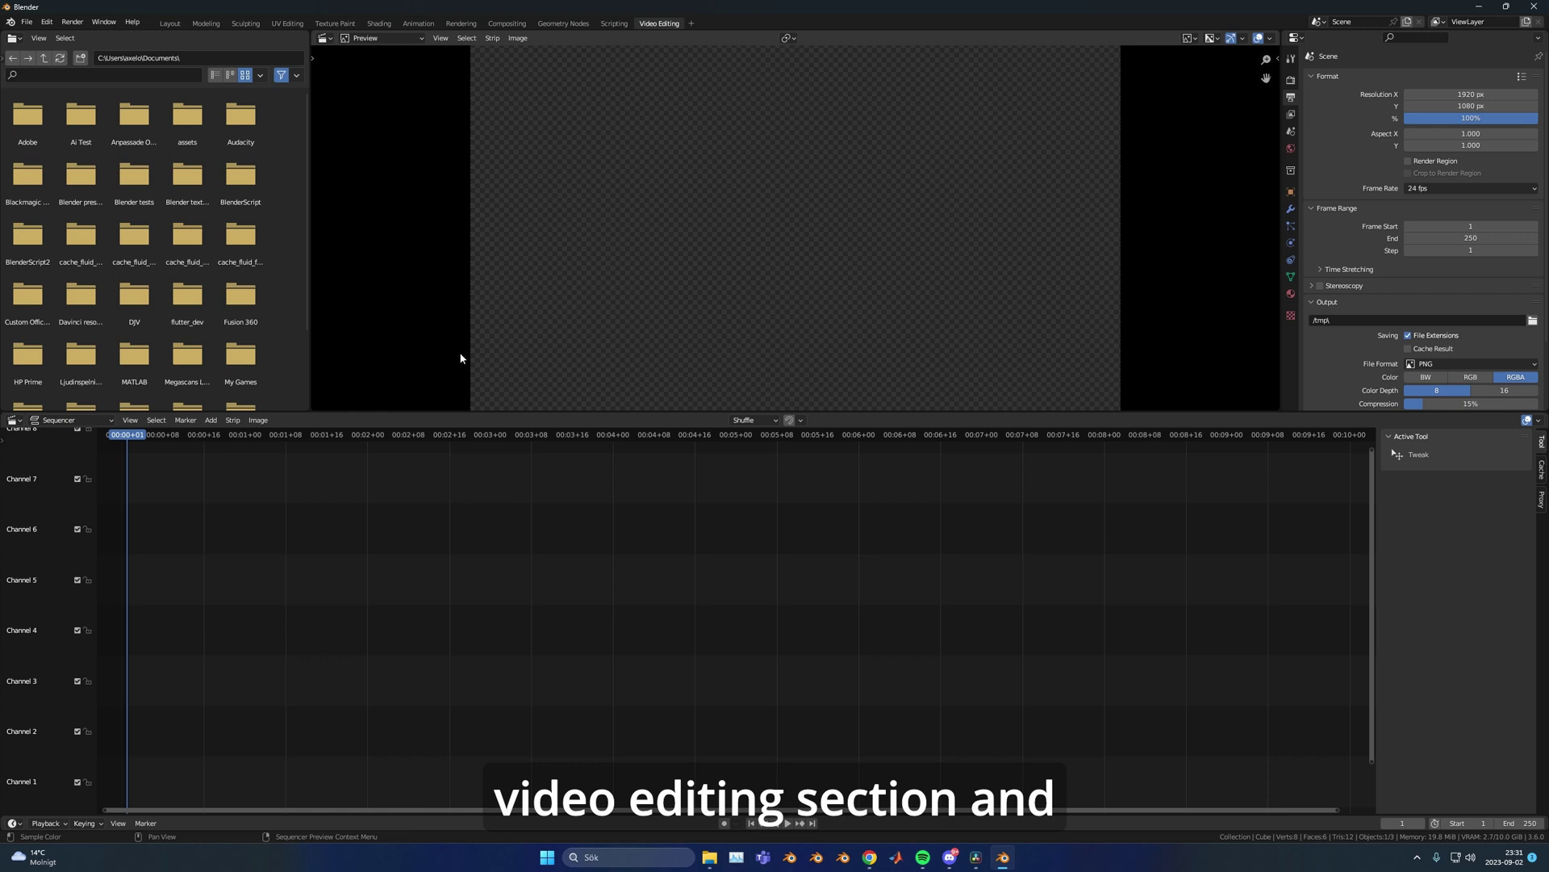
pyautogui.click(208, 421)
pyautogui.click(242, 458)
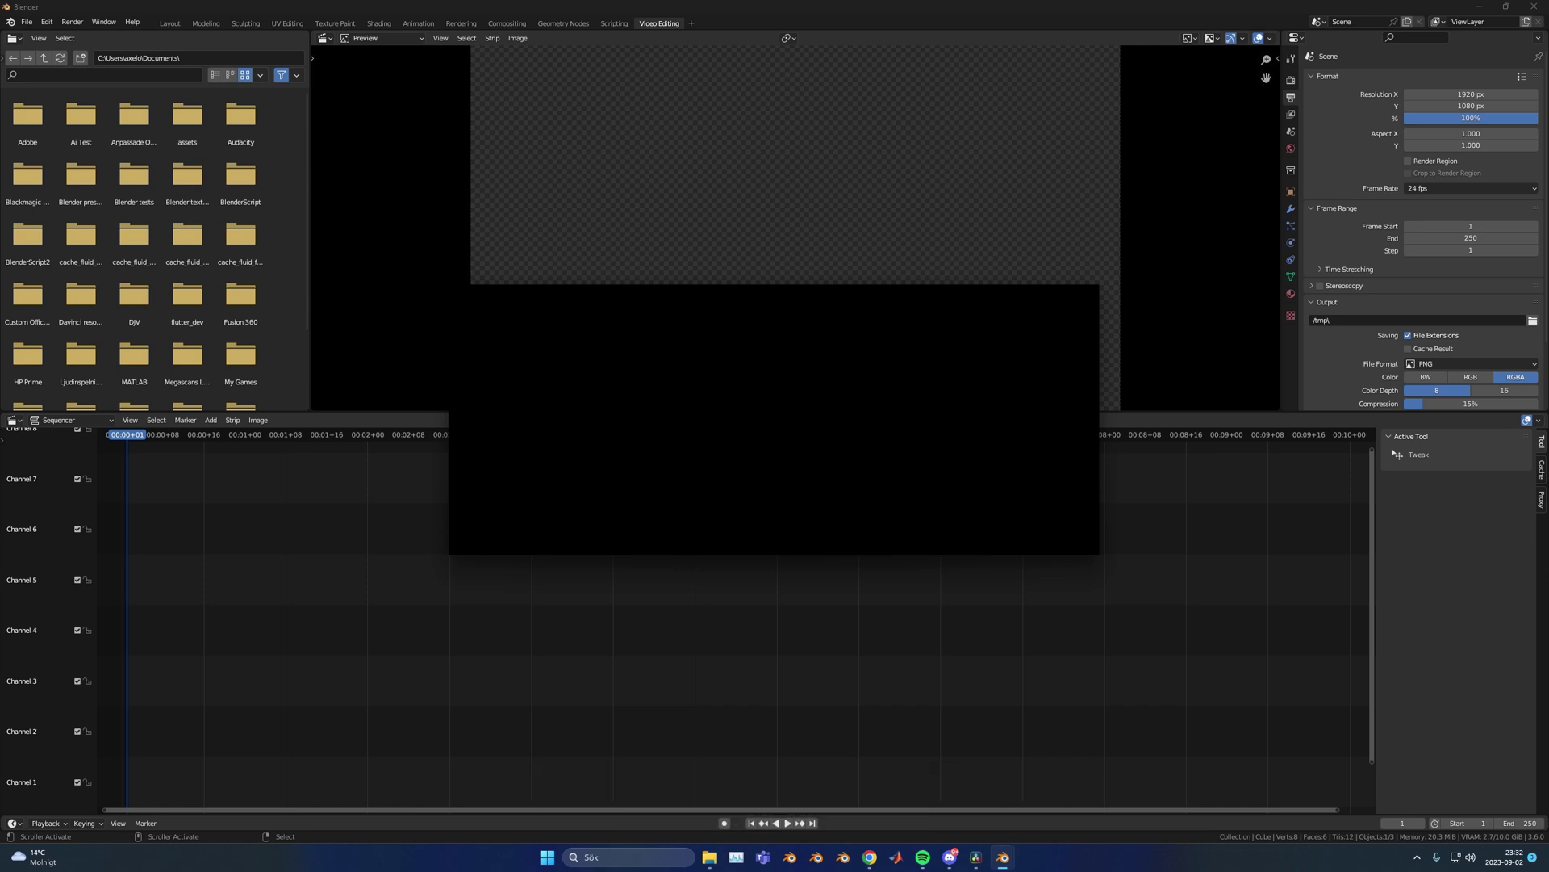
pyautogui.doubleClick(831, 511)
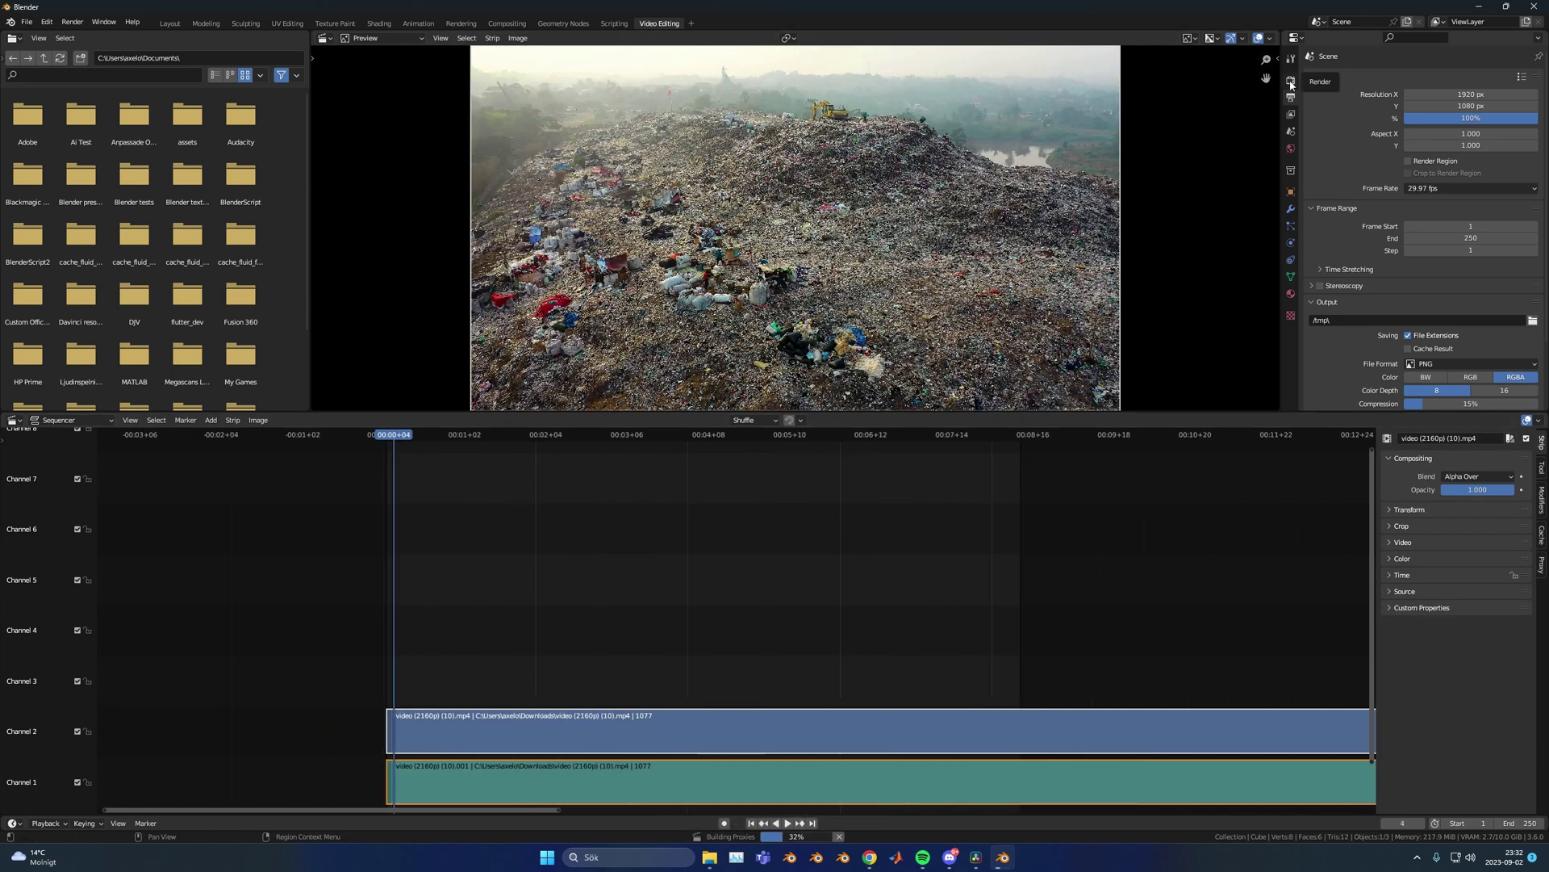
# Step: Keep the Color Management view transform set to Standard
pyautogui.click(1291, 80)
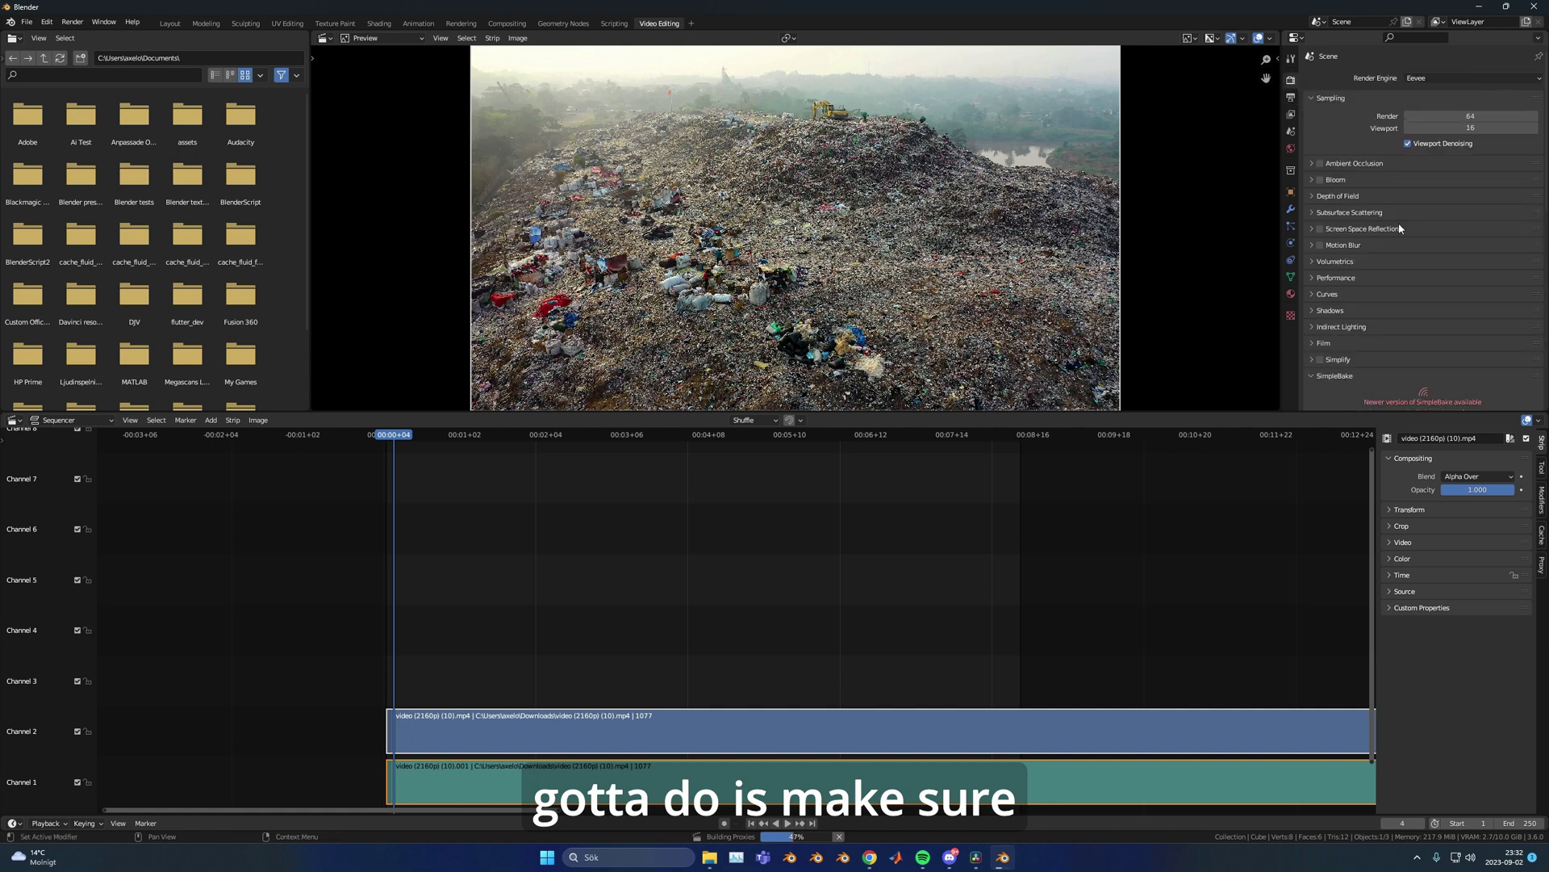
pyautogui.scroll(-10, 1408, 235)
pyautogui.scroll(-5, 1238, 362)
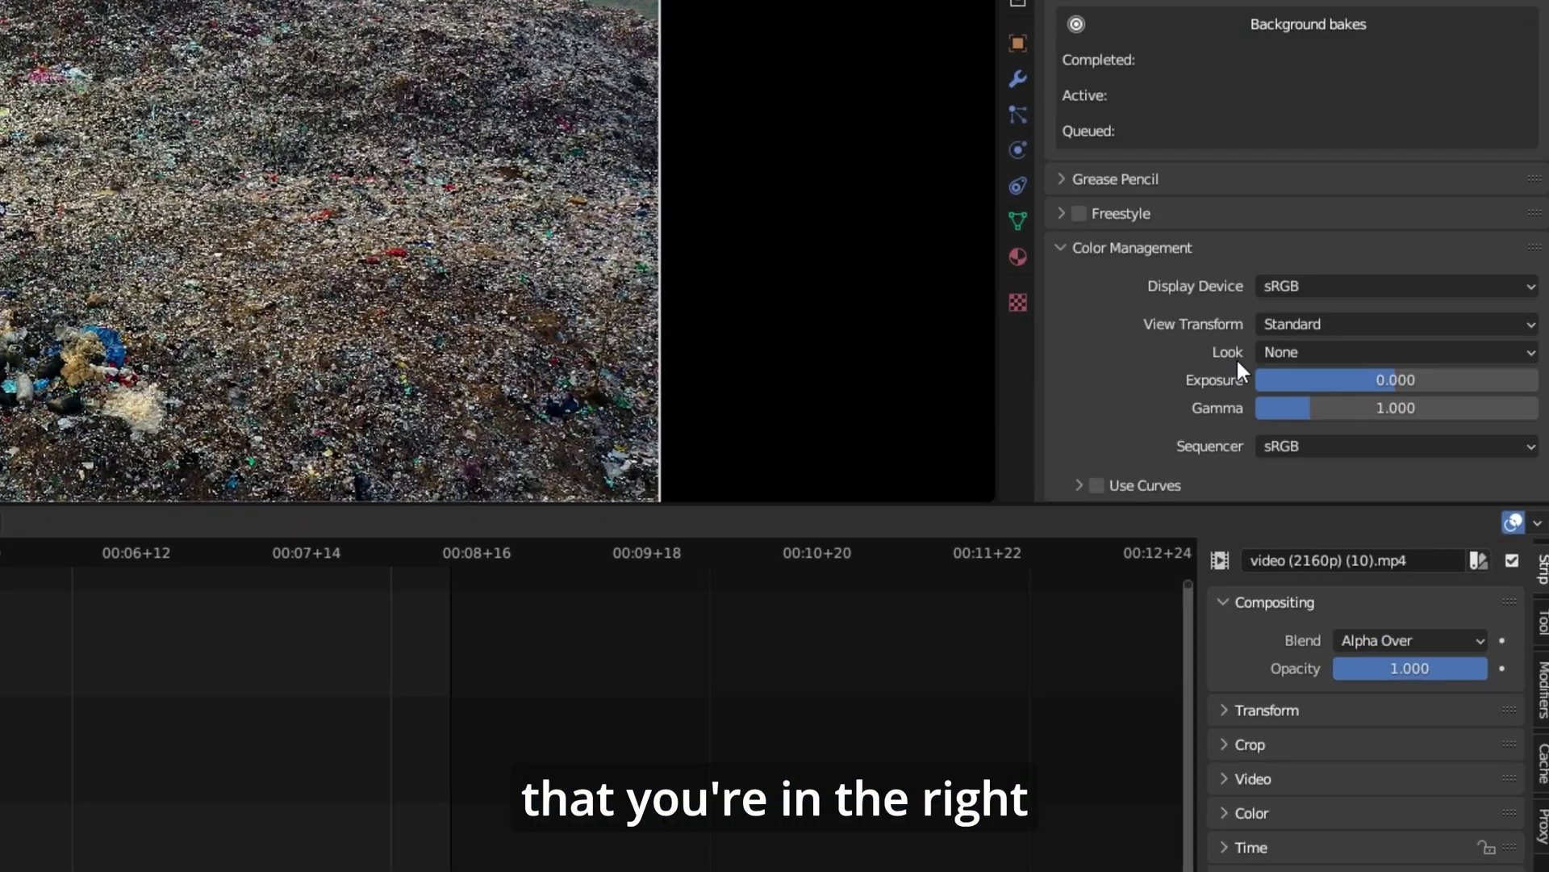
pyautogui.click(1328, 326)
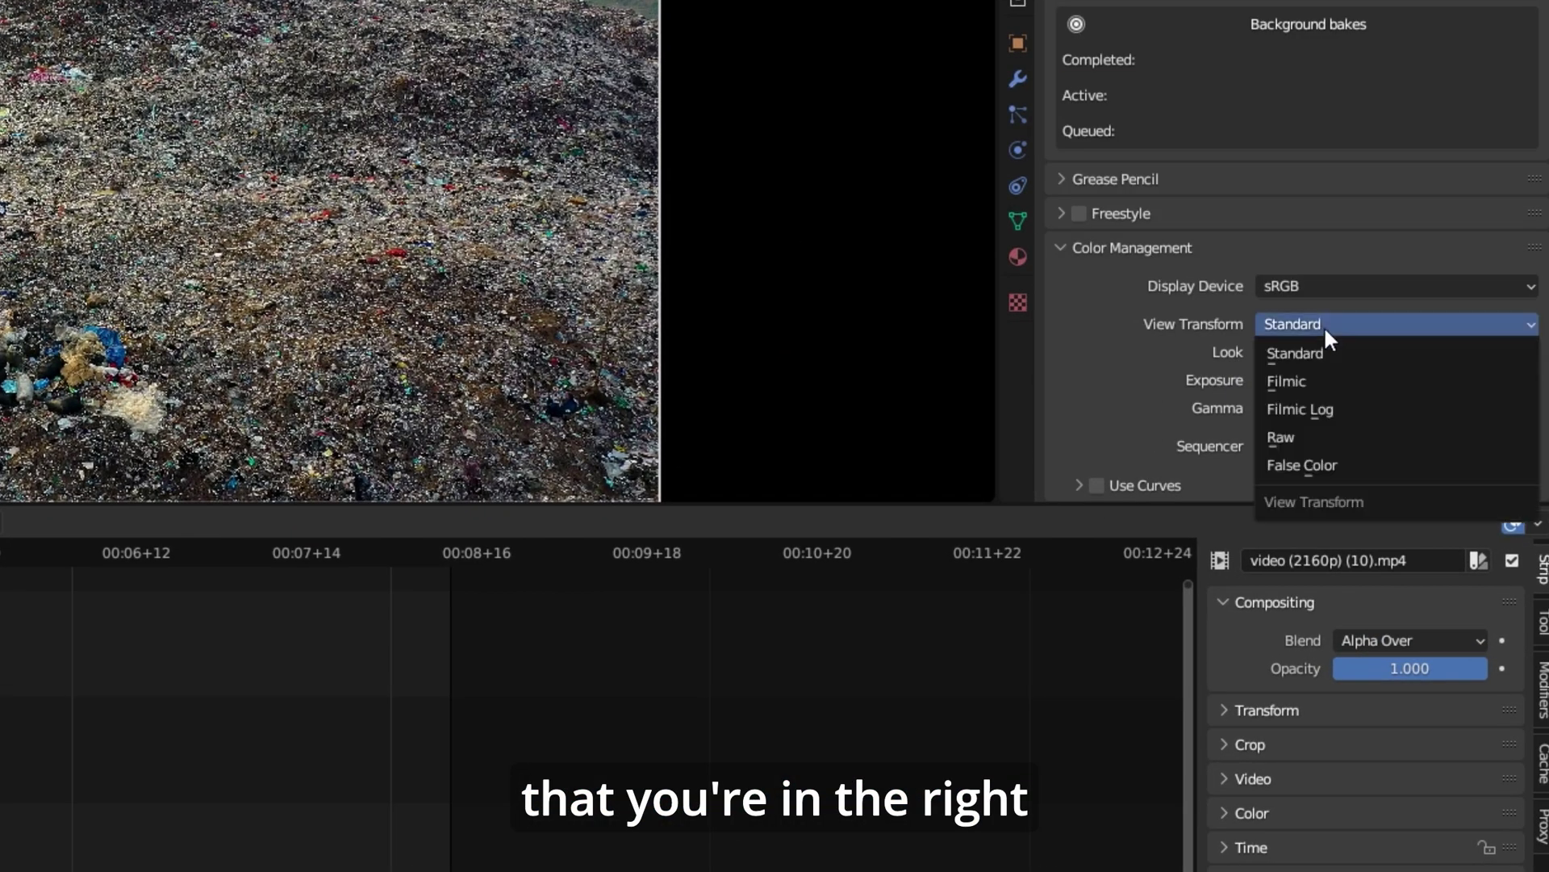
pyautogui.click(1361, 355)
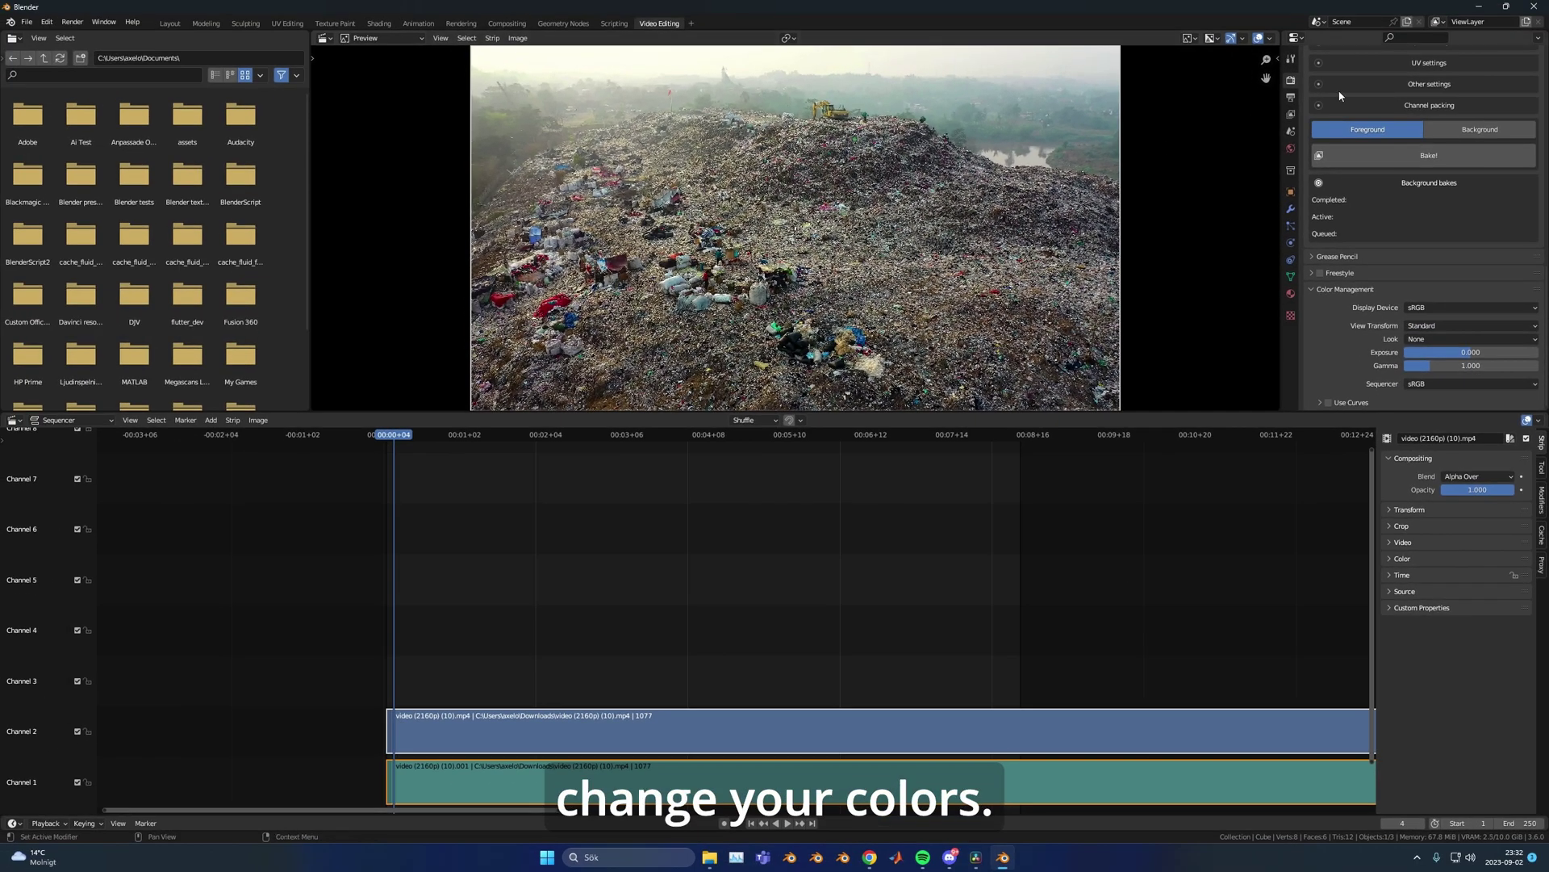
# Step: Choose an output folder for rendered frames and set render samples to 1
pyautogui.click(1291, 97)
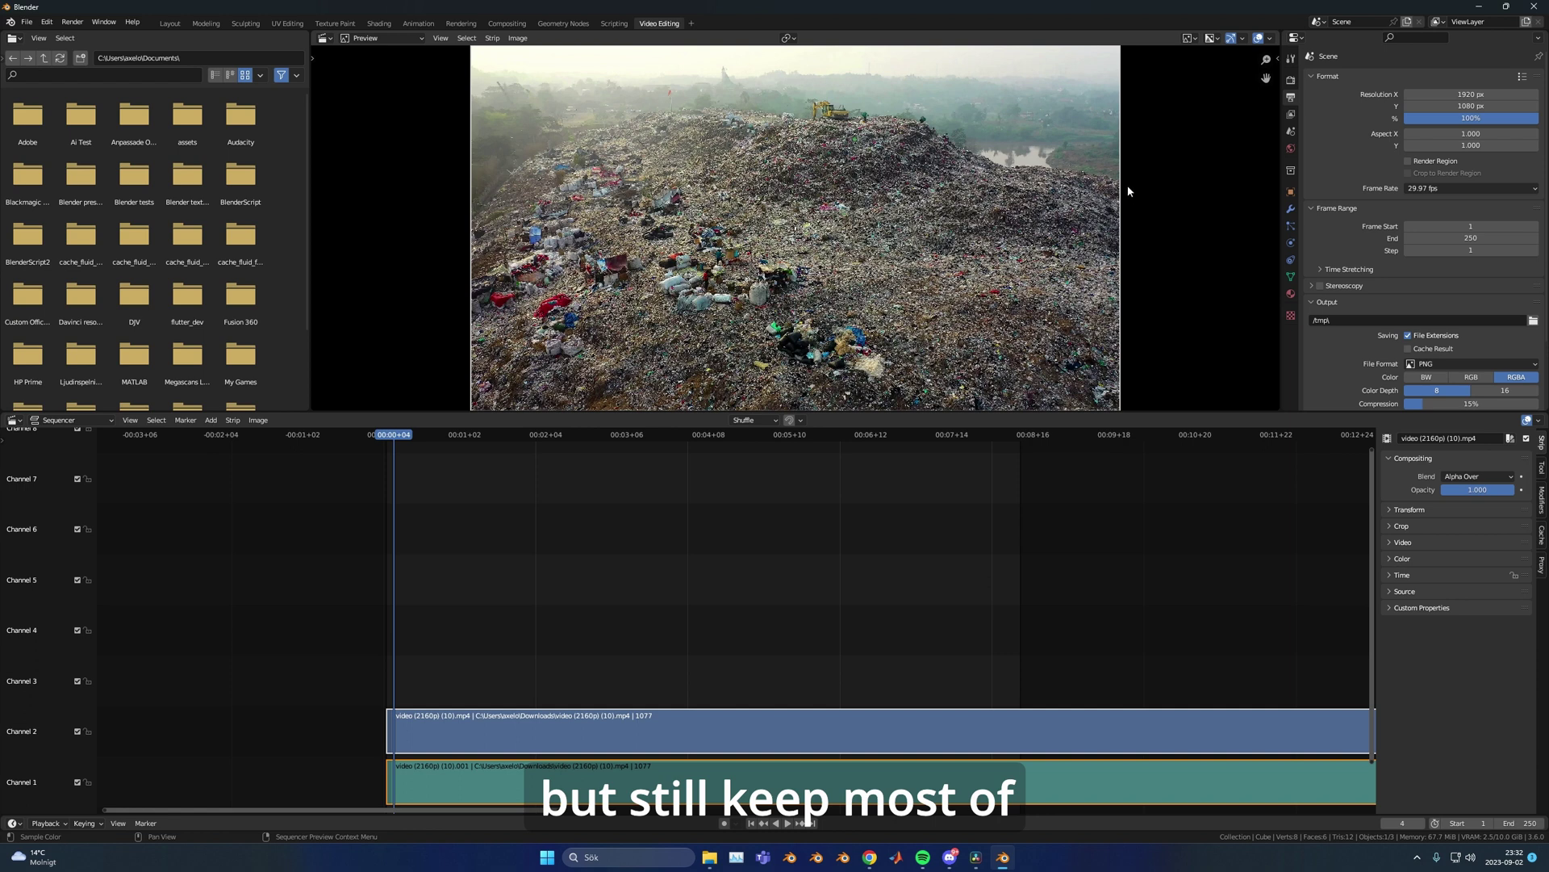
pyautogui.click(1533, 321)
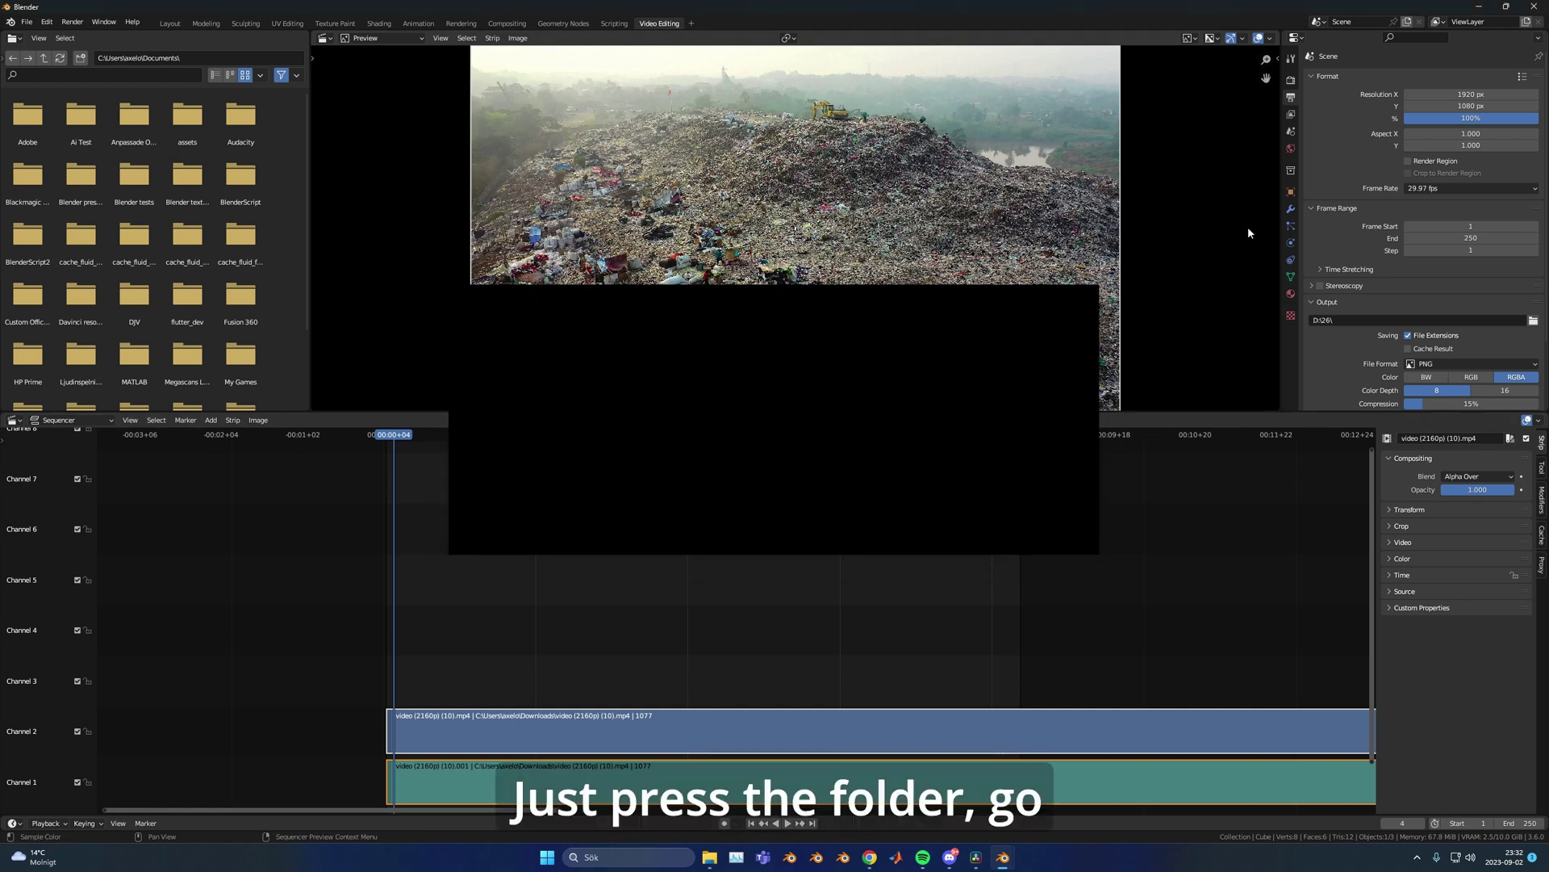
pyautogui.click(1290, 81)
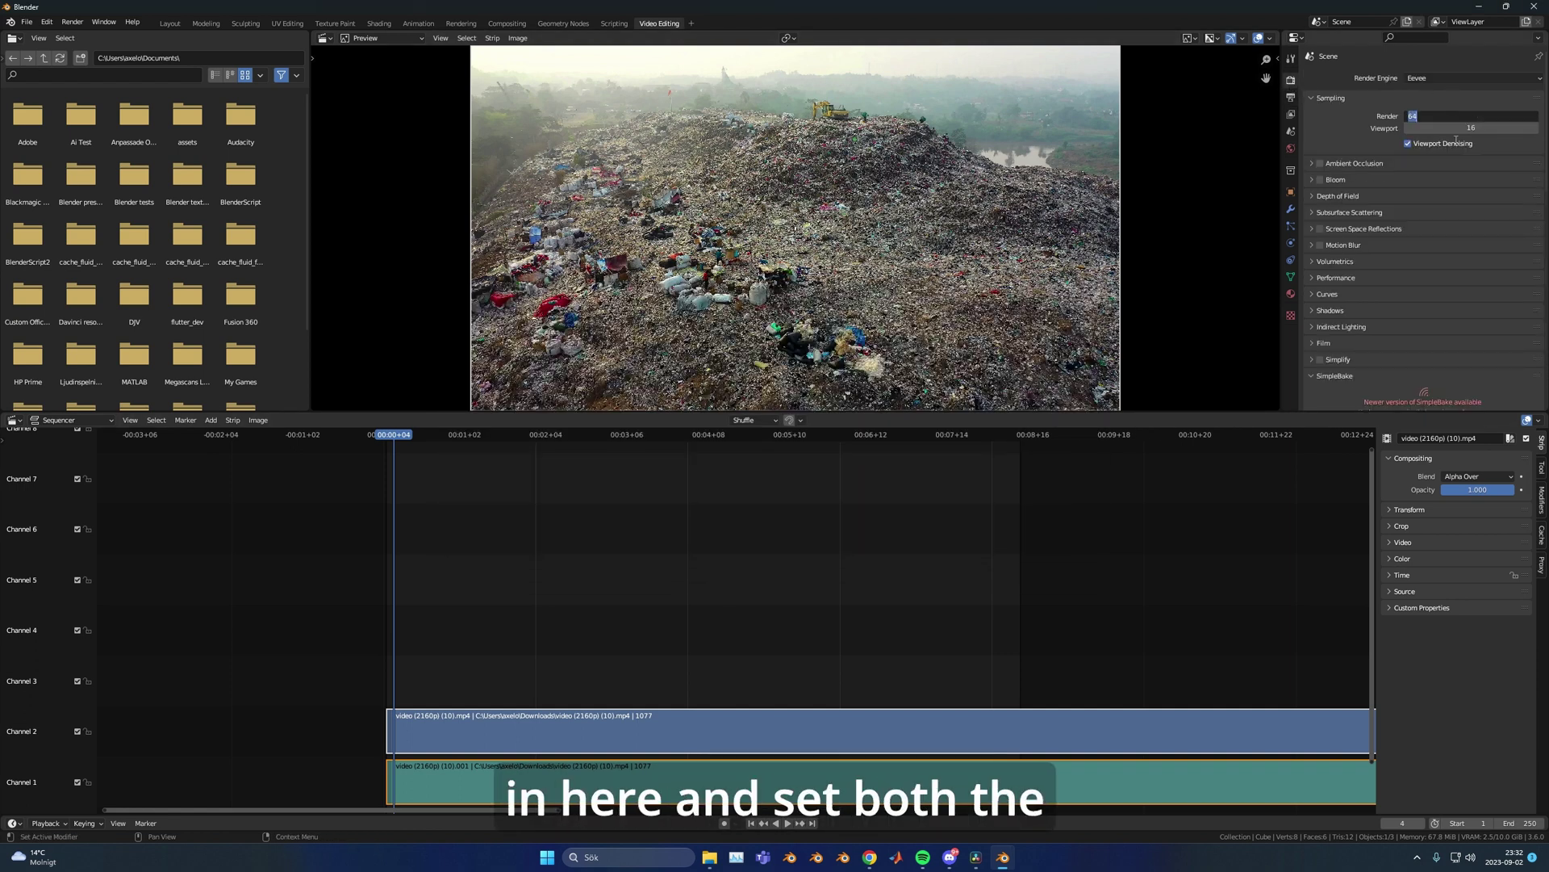
pyautogui.press('Return')
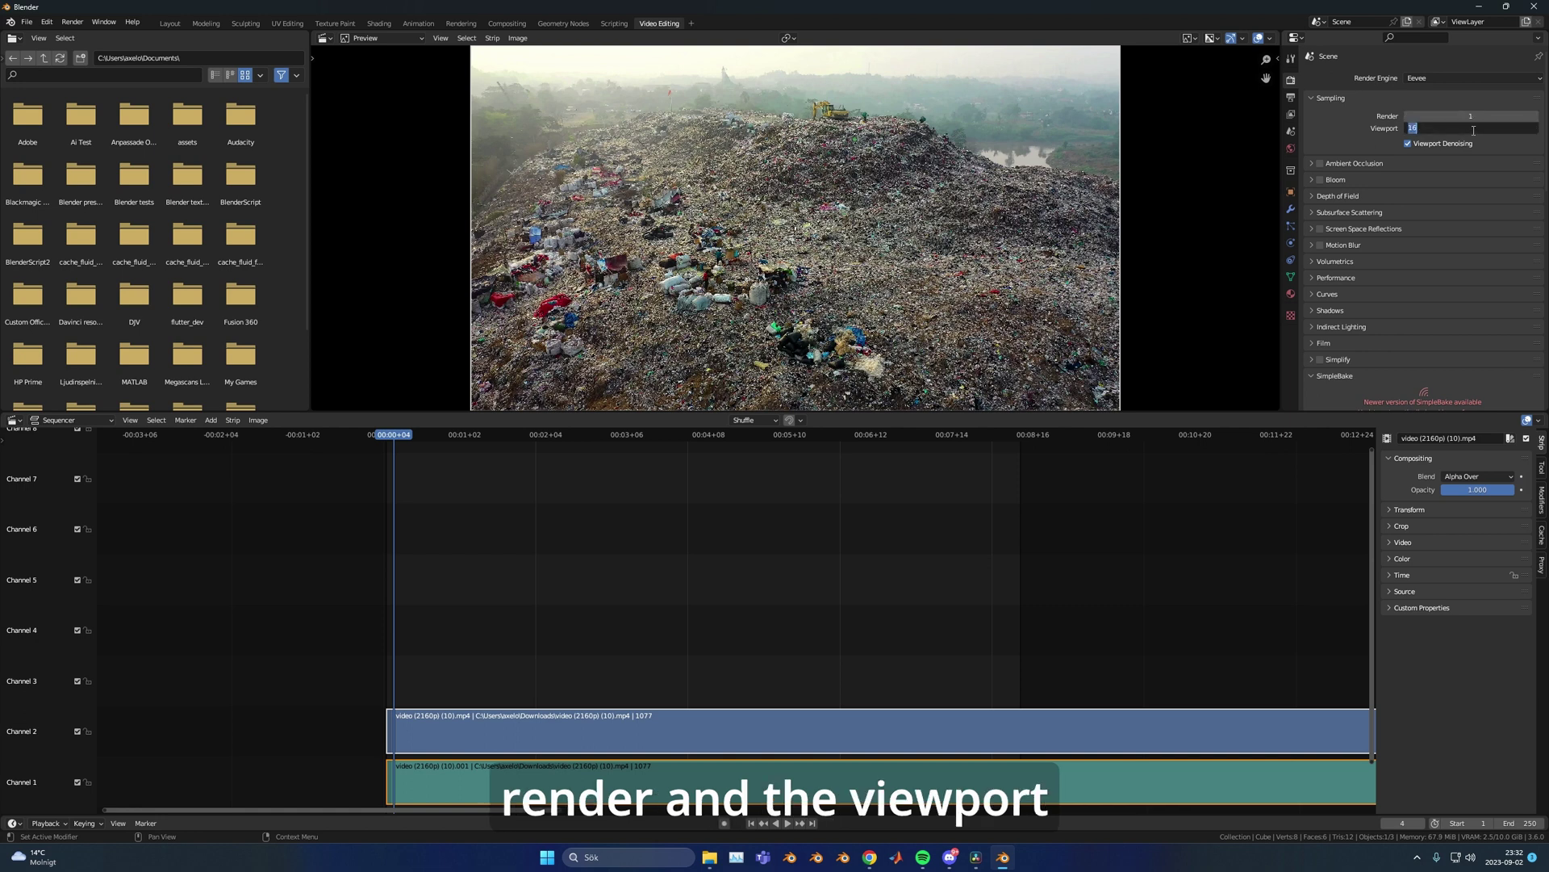
# Step: Change the scene frame rate to 30 fps
pyautogui.click(1291, 96)
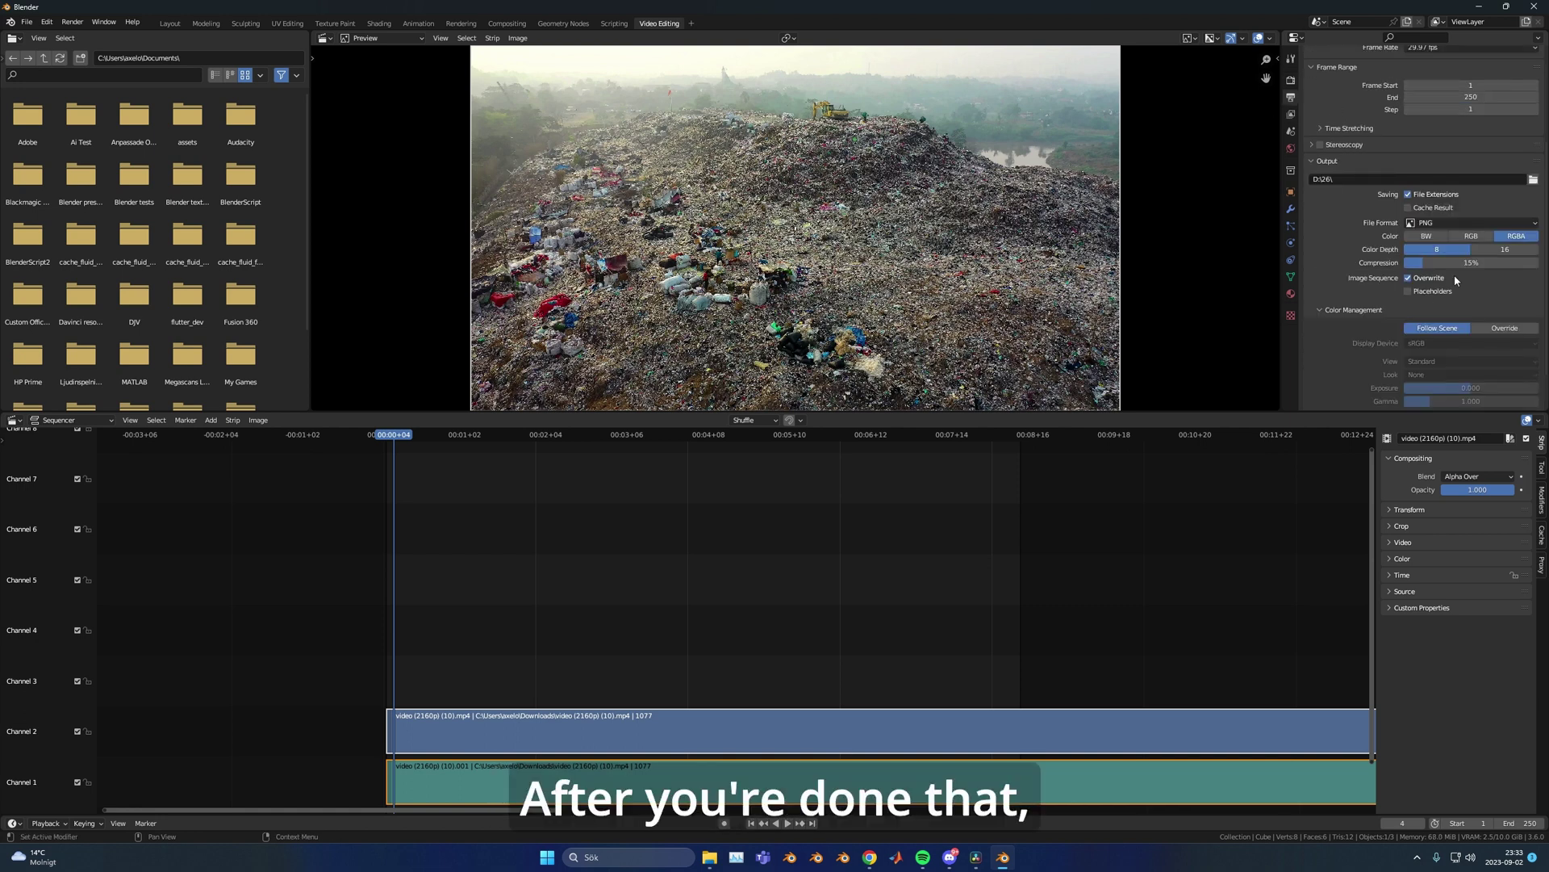
pyautogui.scroll(-2, 1392, 279)
pyautogui.scroll(2, 1388, 266)
pyautogui.scroll(-5, 1387, 258)
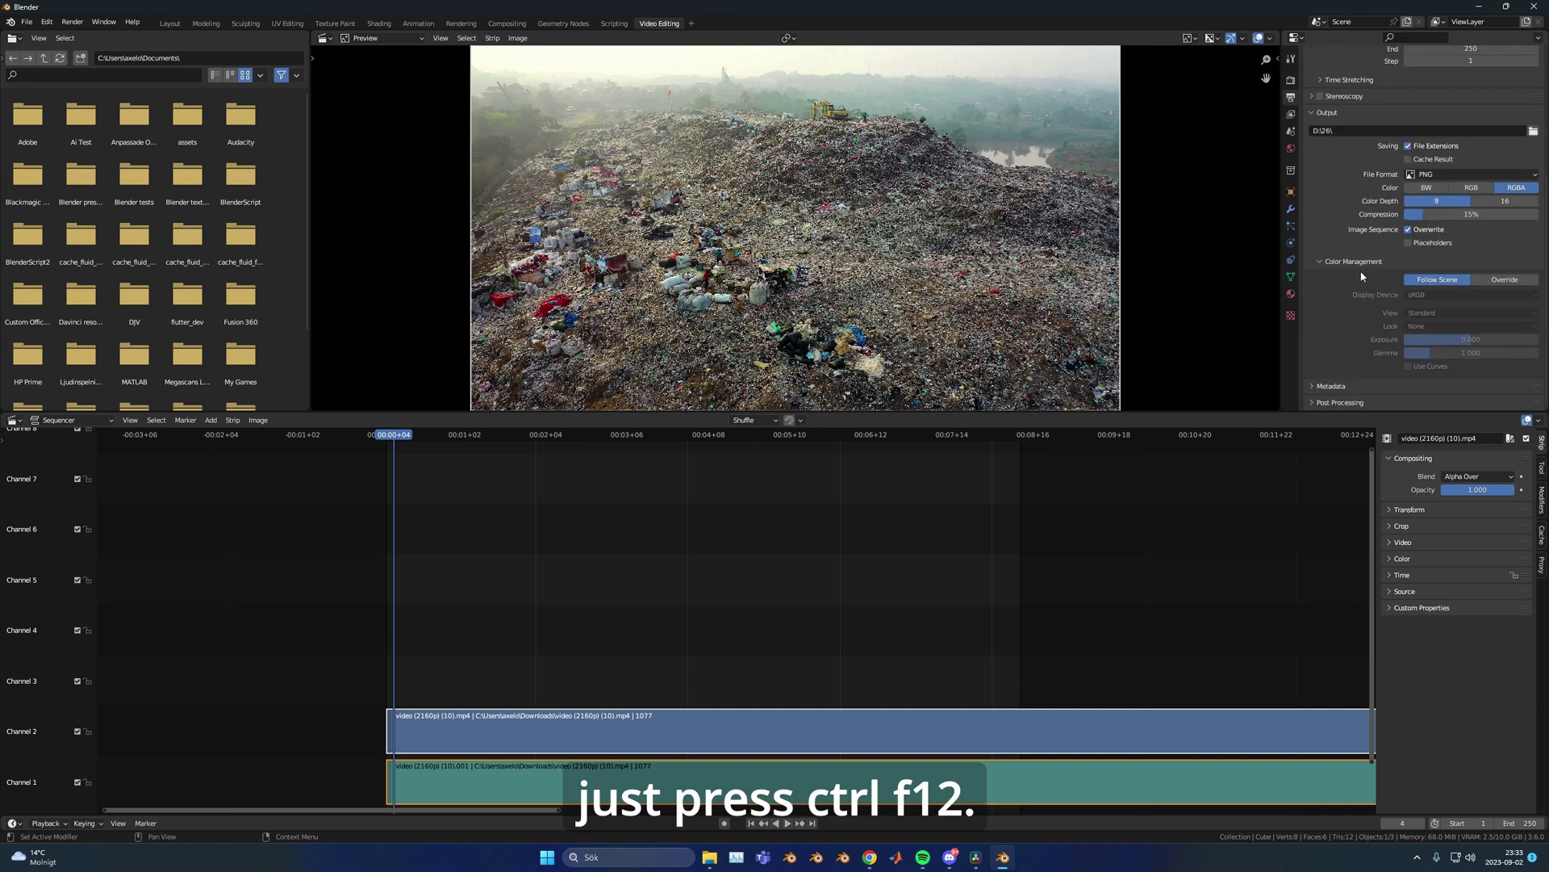
pyautogui.scroll(5, 1374, 273)
pyautogui.click(1435, 190)
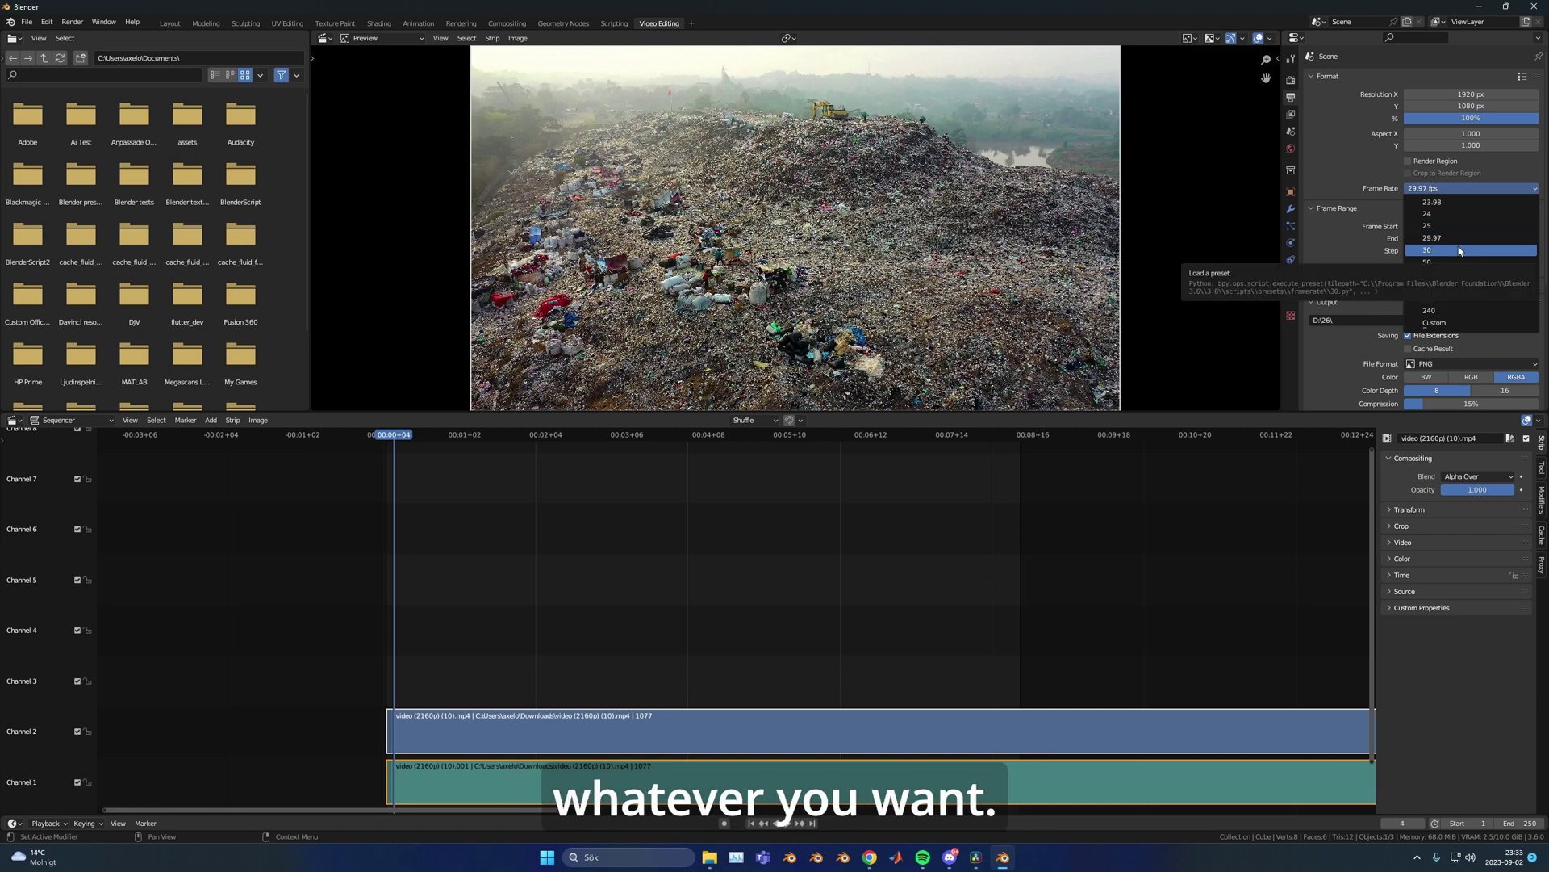
pyautogui.click(1441, 250)
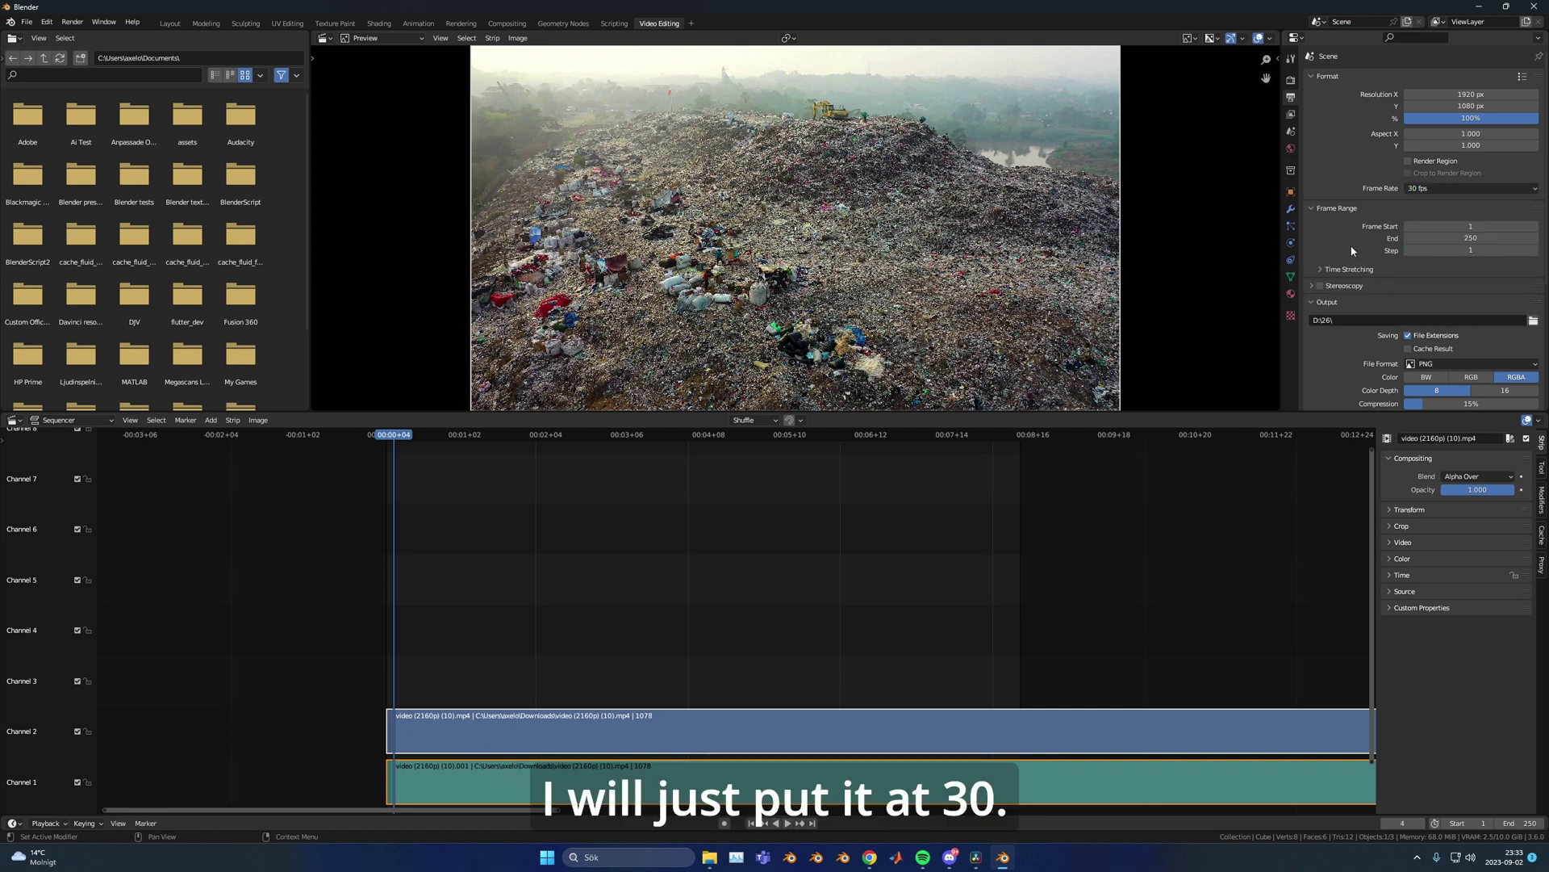
# Step: Scrub through the footage on the timeline, leaving the playhead at frame 2
pyautogui.scroll(-2, 1349, 245)
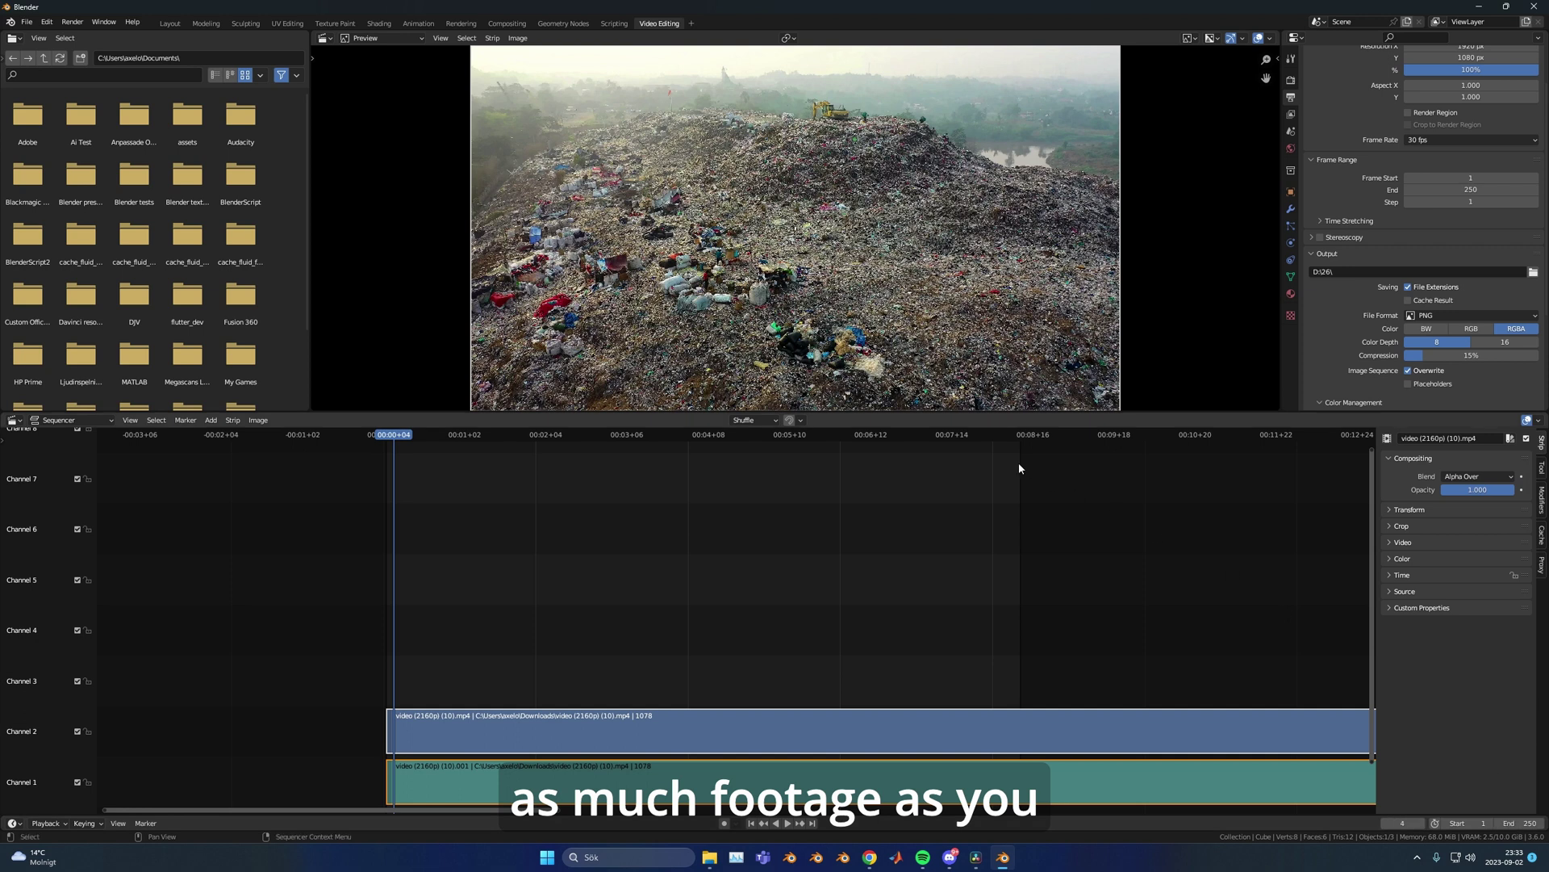
pyautogui.click(978, 434)
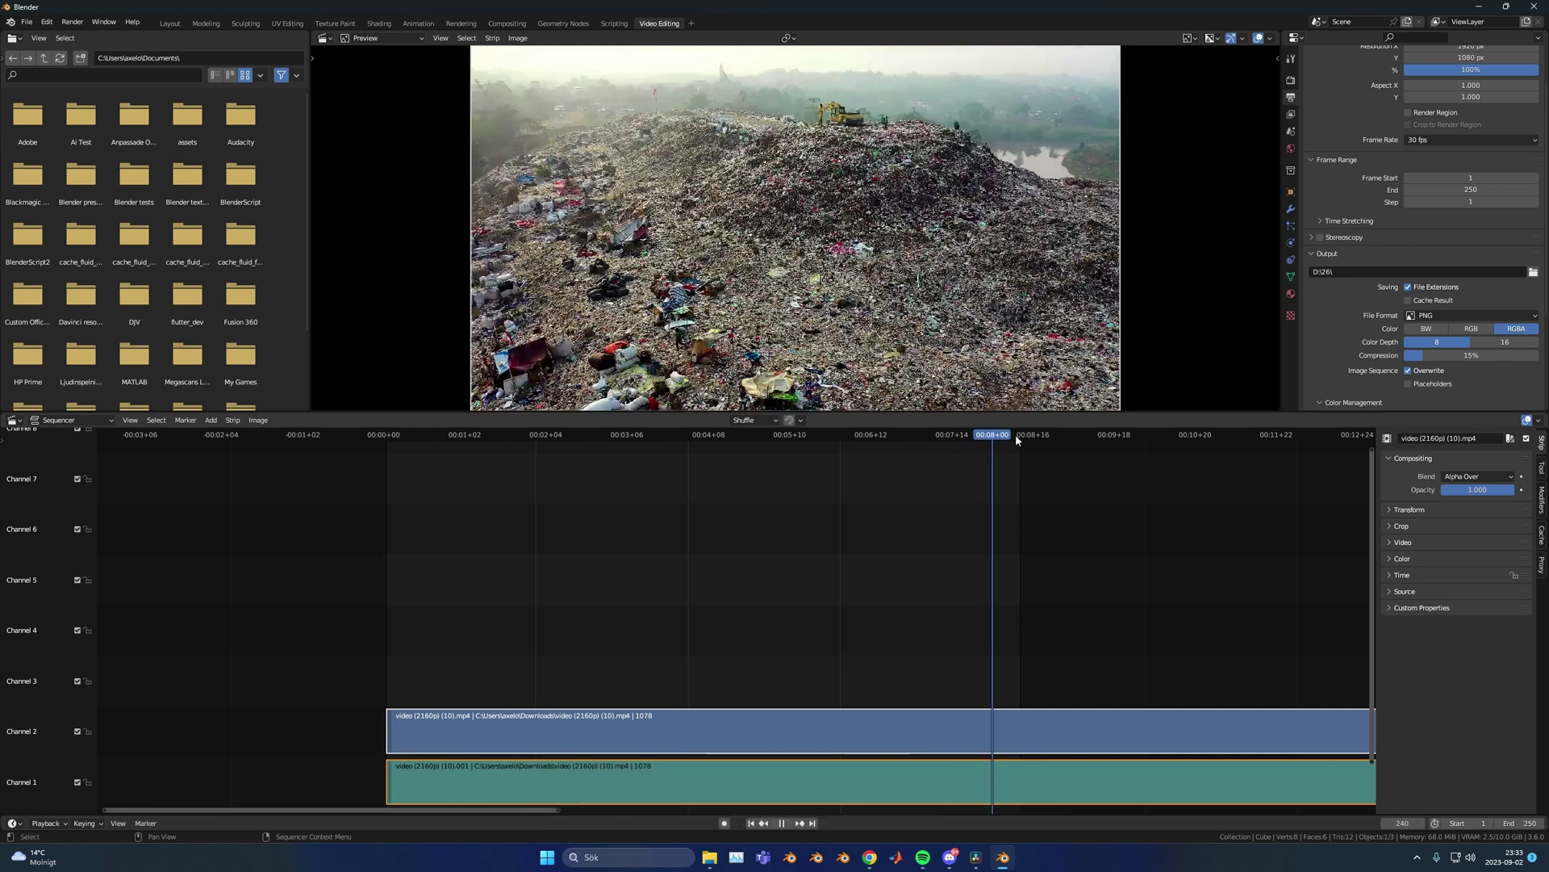
pyautogui.hotkey('shift', 'Left')
pyautogui.moveTo(881, 436); pyautogui.dragTo(833, 436)
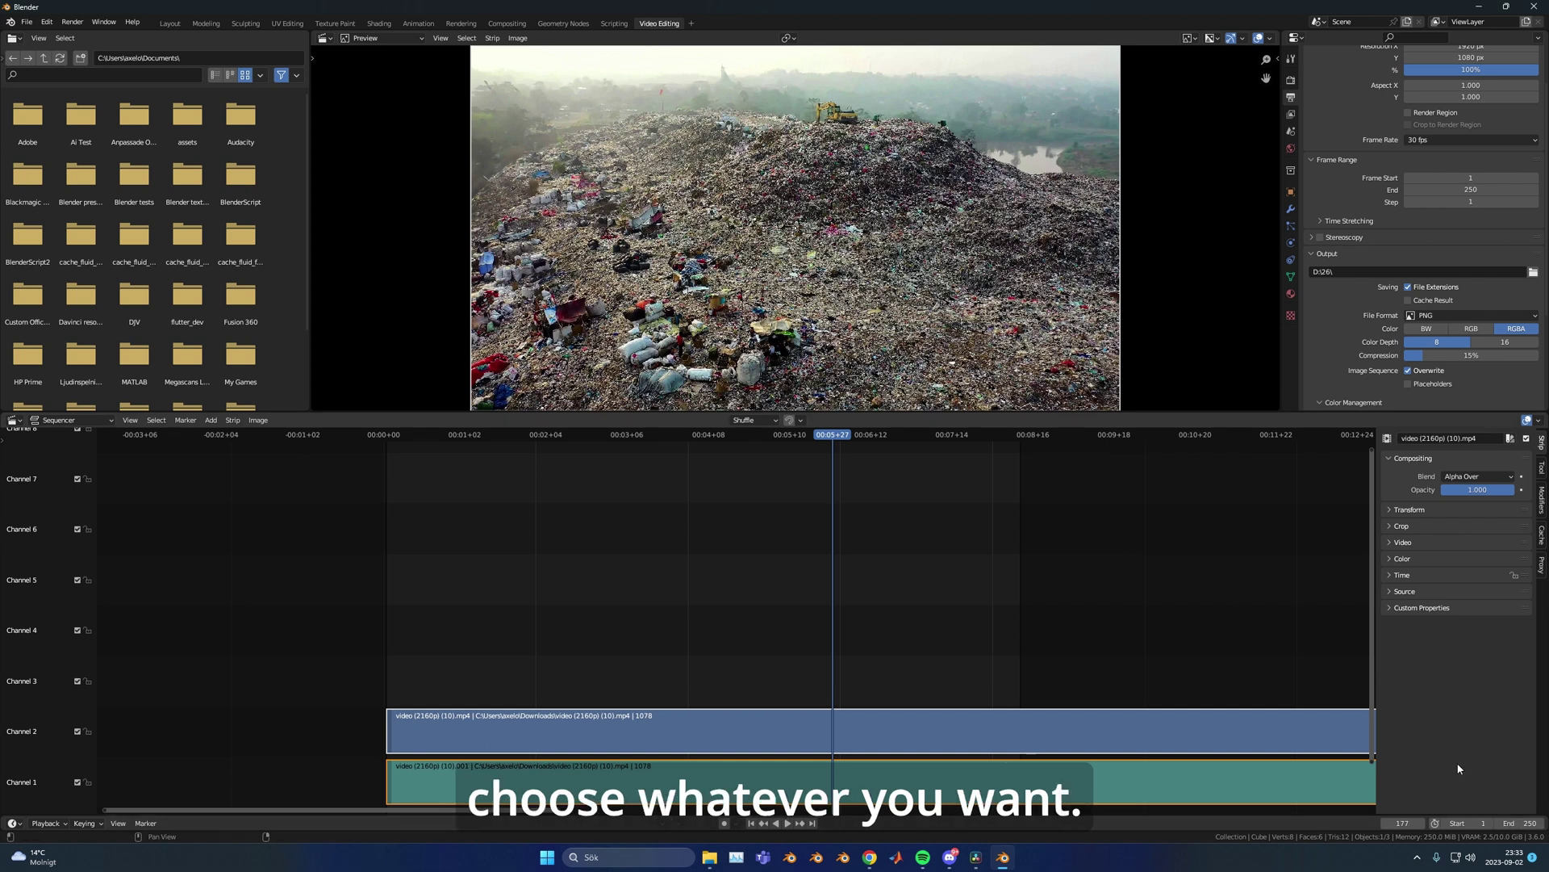
pyautogui.click(389, 436)
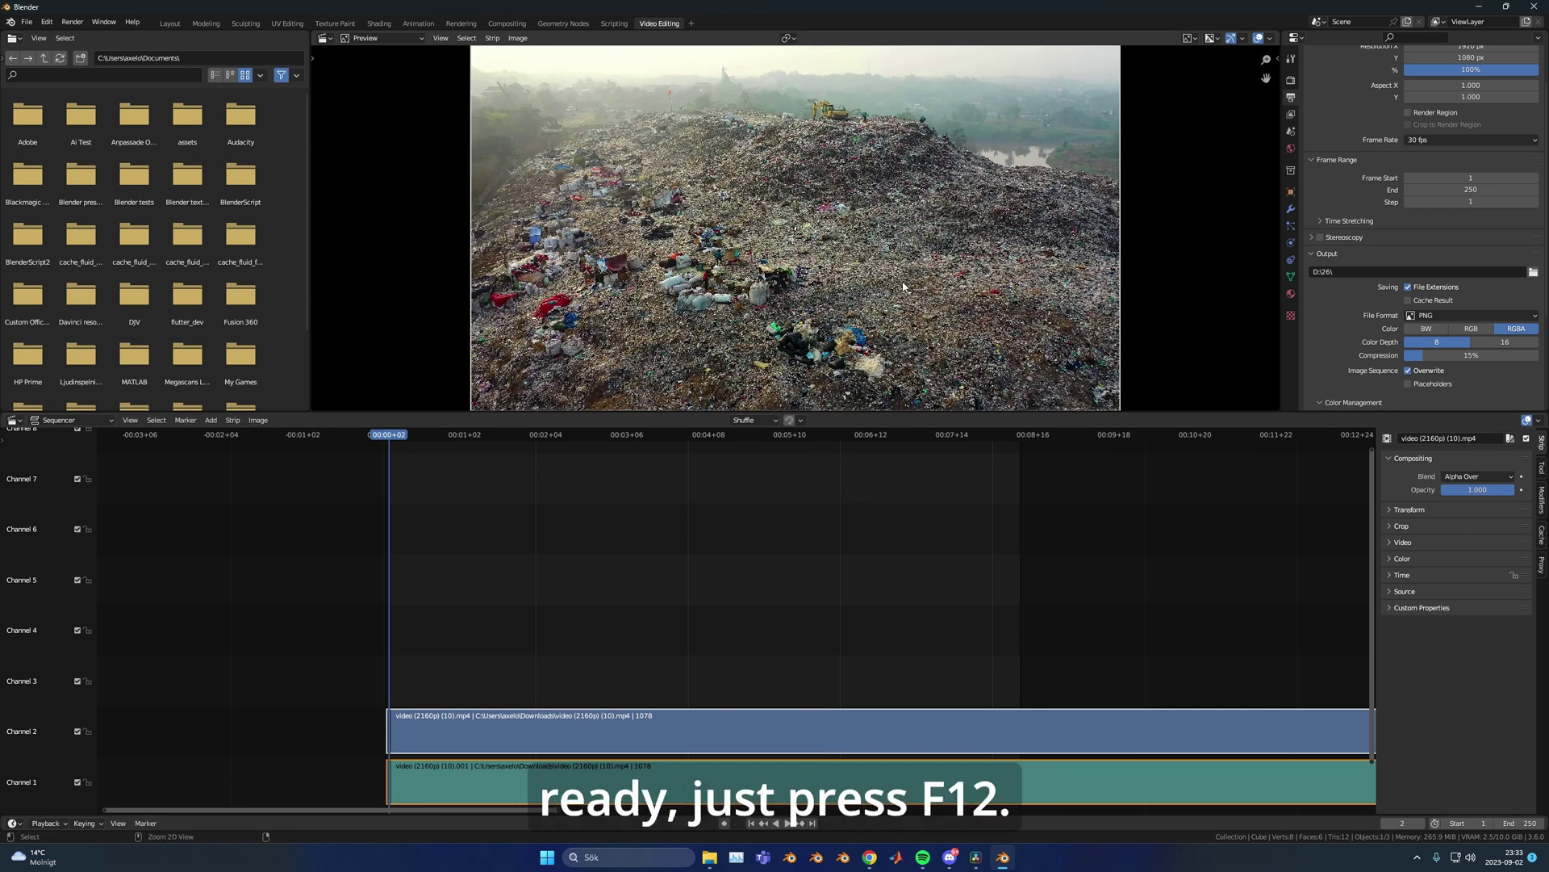
# Step: Render the landfill clip animation as a PNG image sequence into the output folder
pyautogui.press('F12')
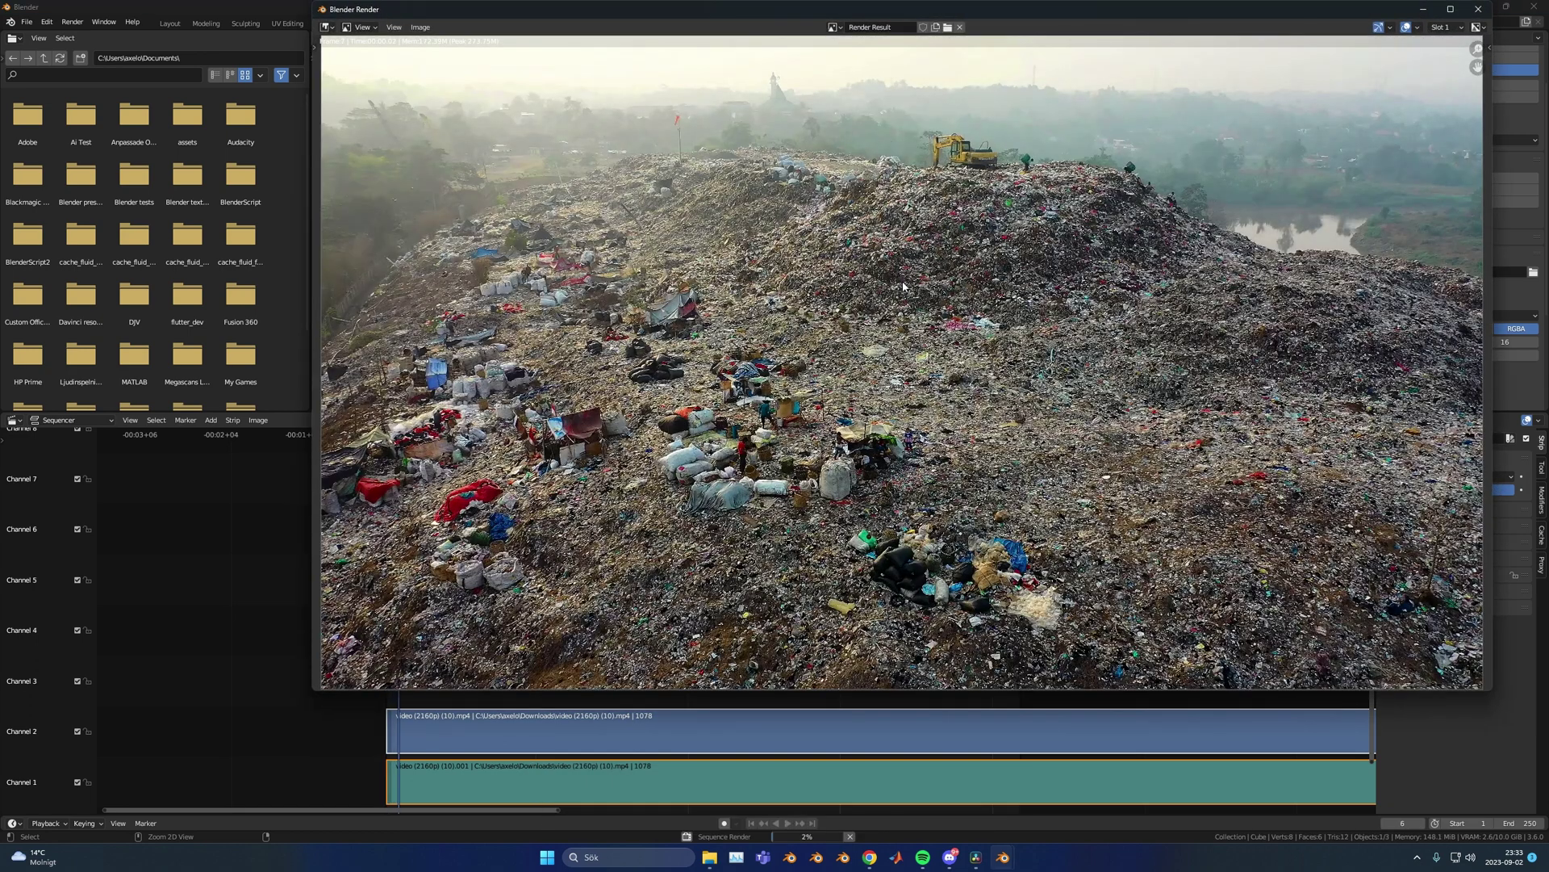
pyautogui.scroll(-2, 433, 94)
pyautogui.scroll(1, 419, 95)
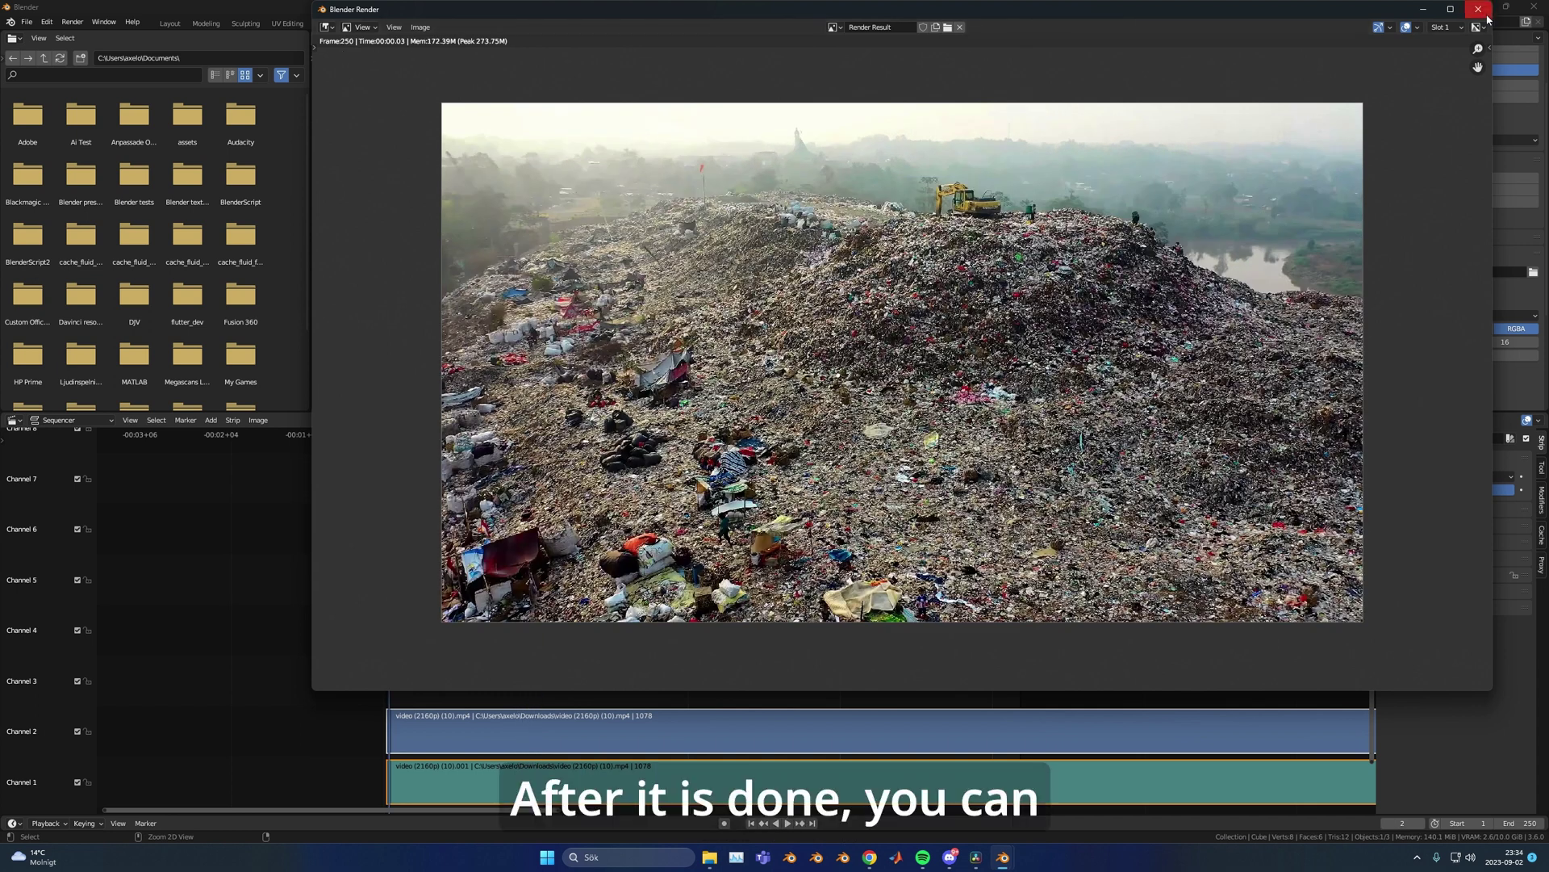
# Step: Close the render window, start a new General file, and add a Motion Tracking workspace
pyautogui.click(1488, 14)
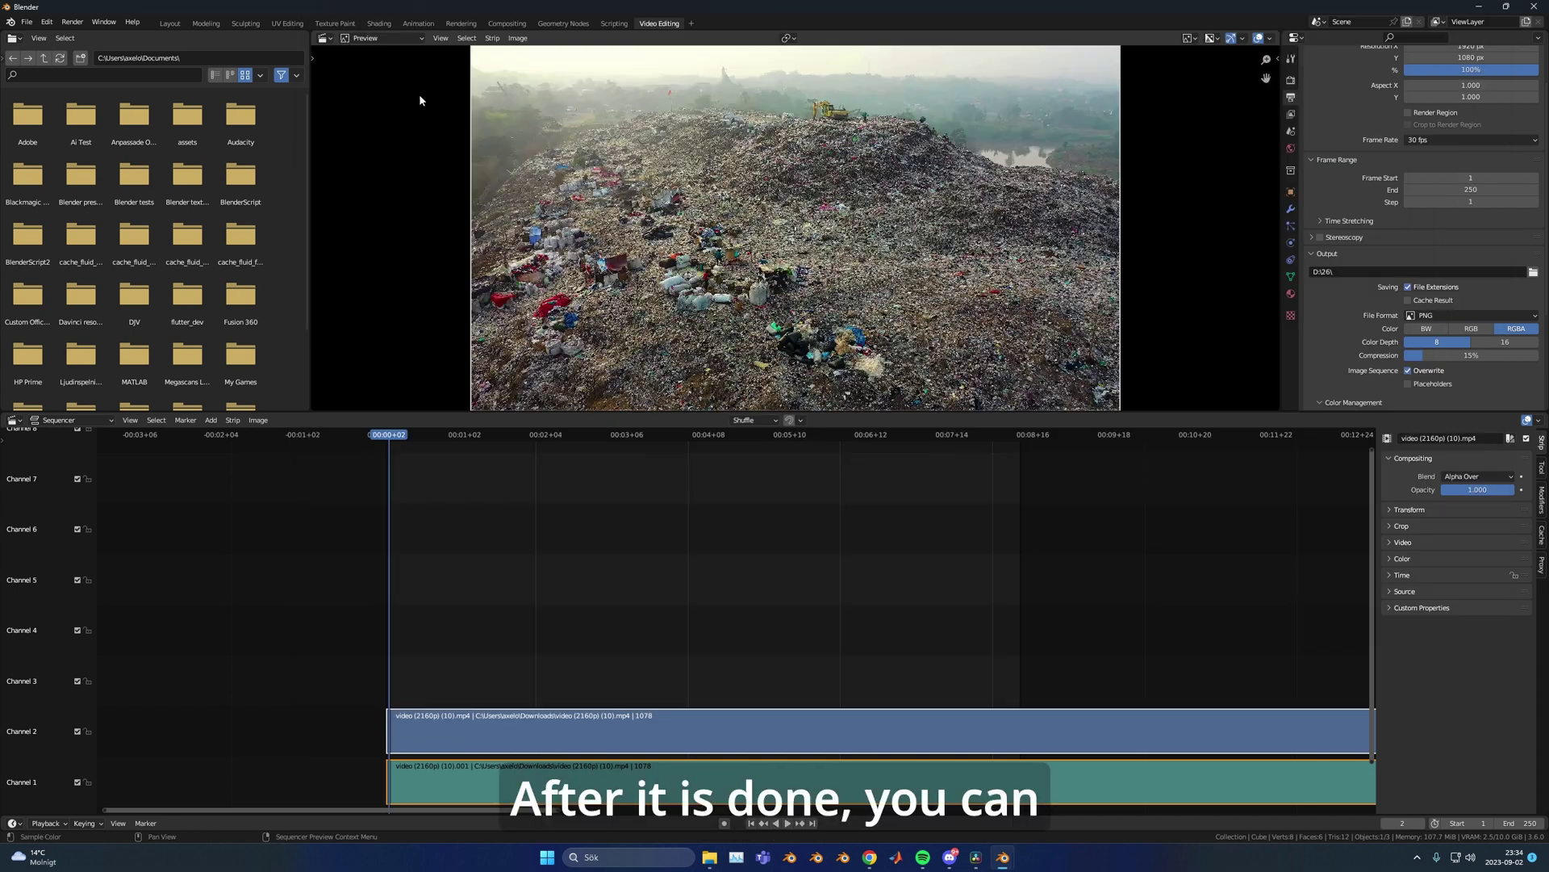
pyautogui.click(10, 22)
pyautogui.click(40, 36)
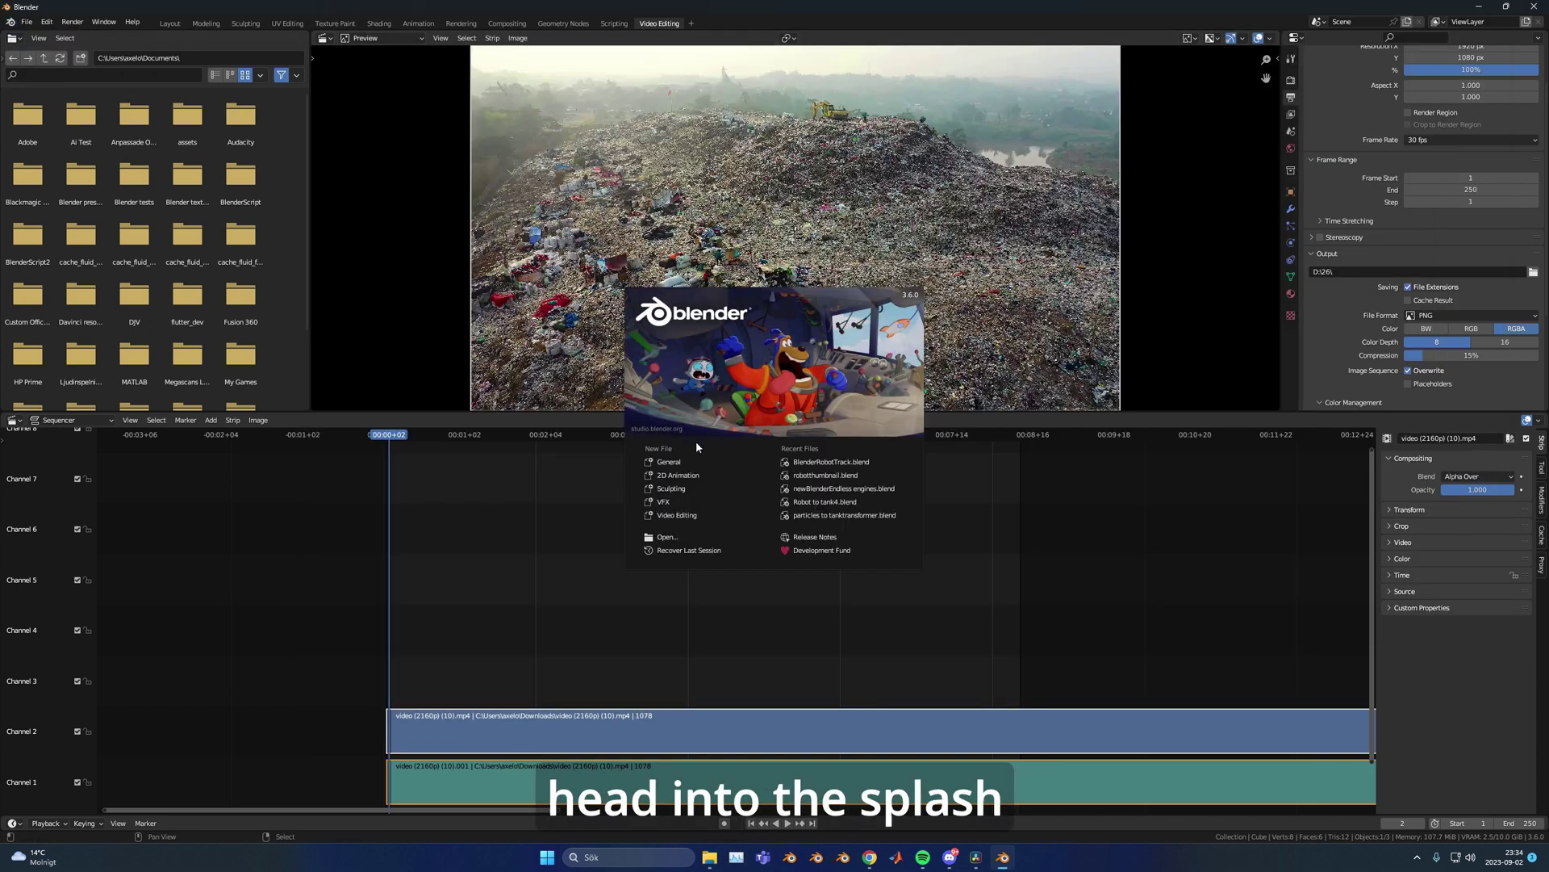
pyautogui.click(713, 463)
pyautogui.click(798, 451)
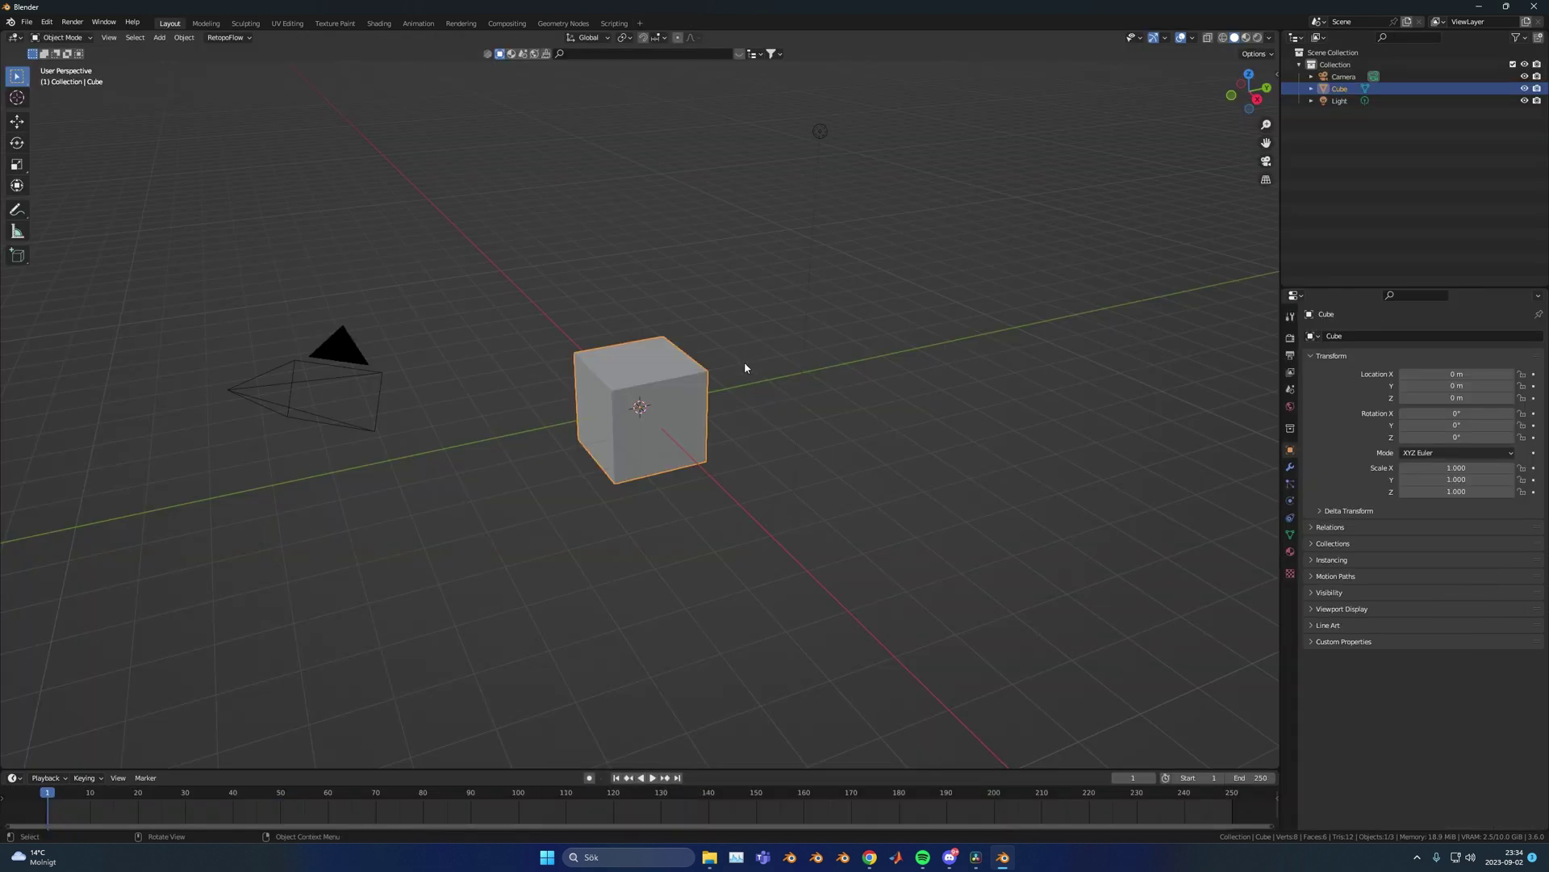
pyautogui.click(691, 22)
pyautogui.moveTo(616, 82)
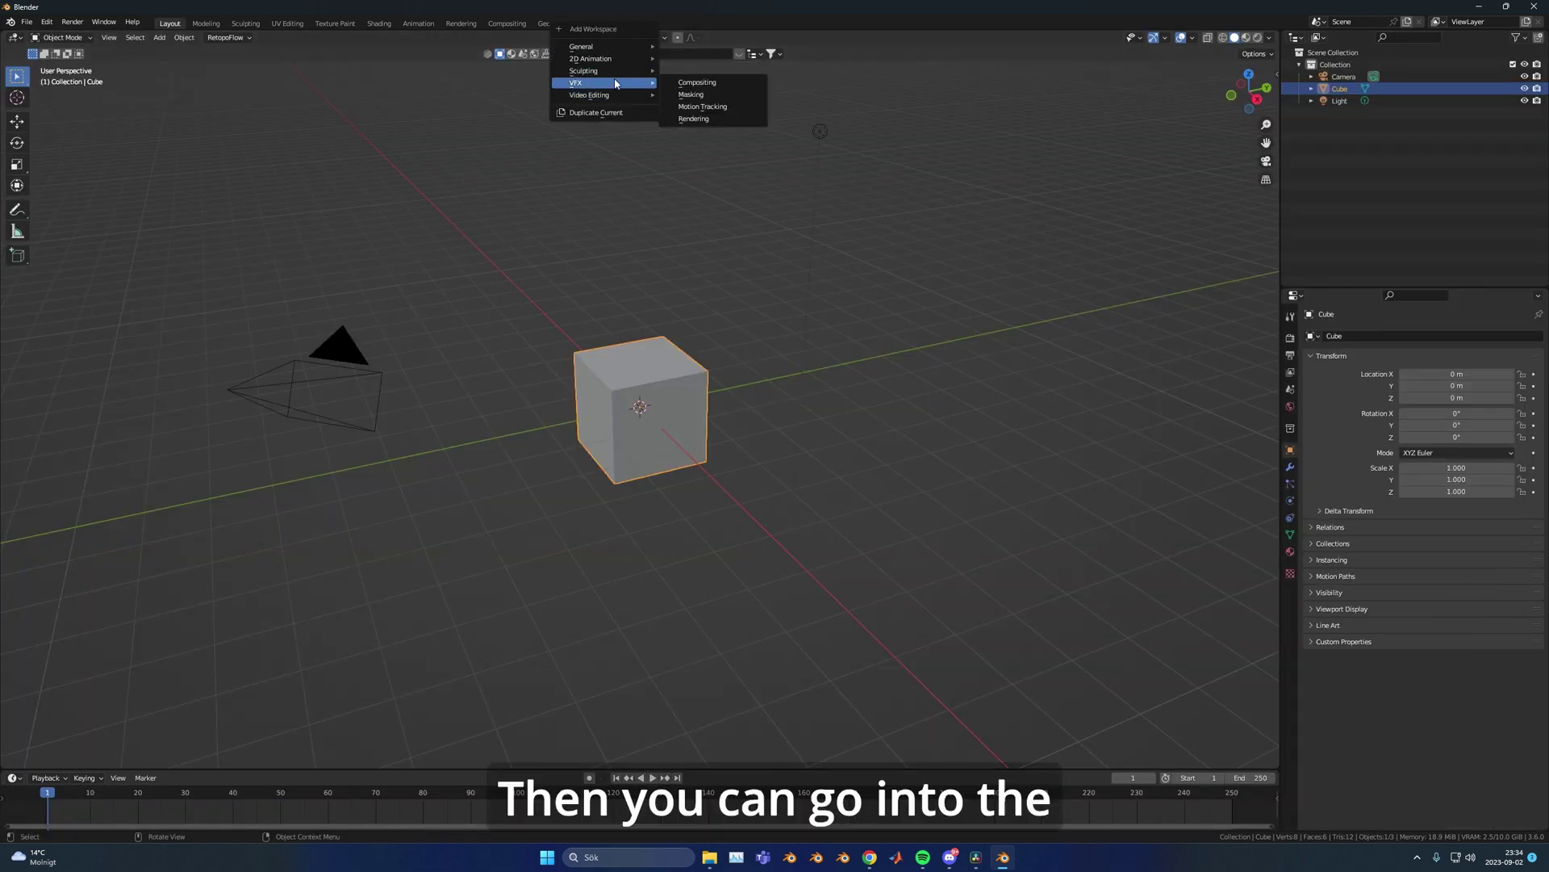
pyautogui.click(728, 106)
# Step: Switch the Color Management view transform from Filmic to Standard
pyautogui.click(1291, 234)
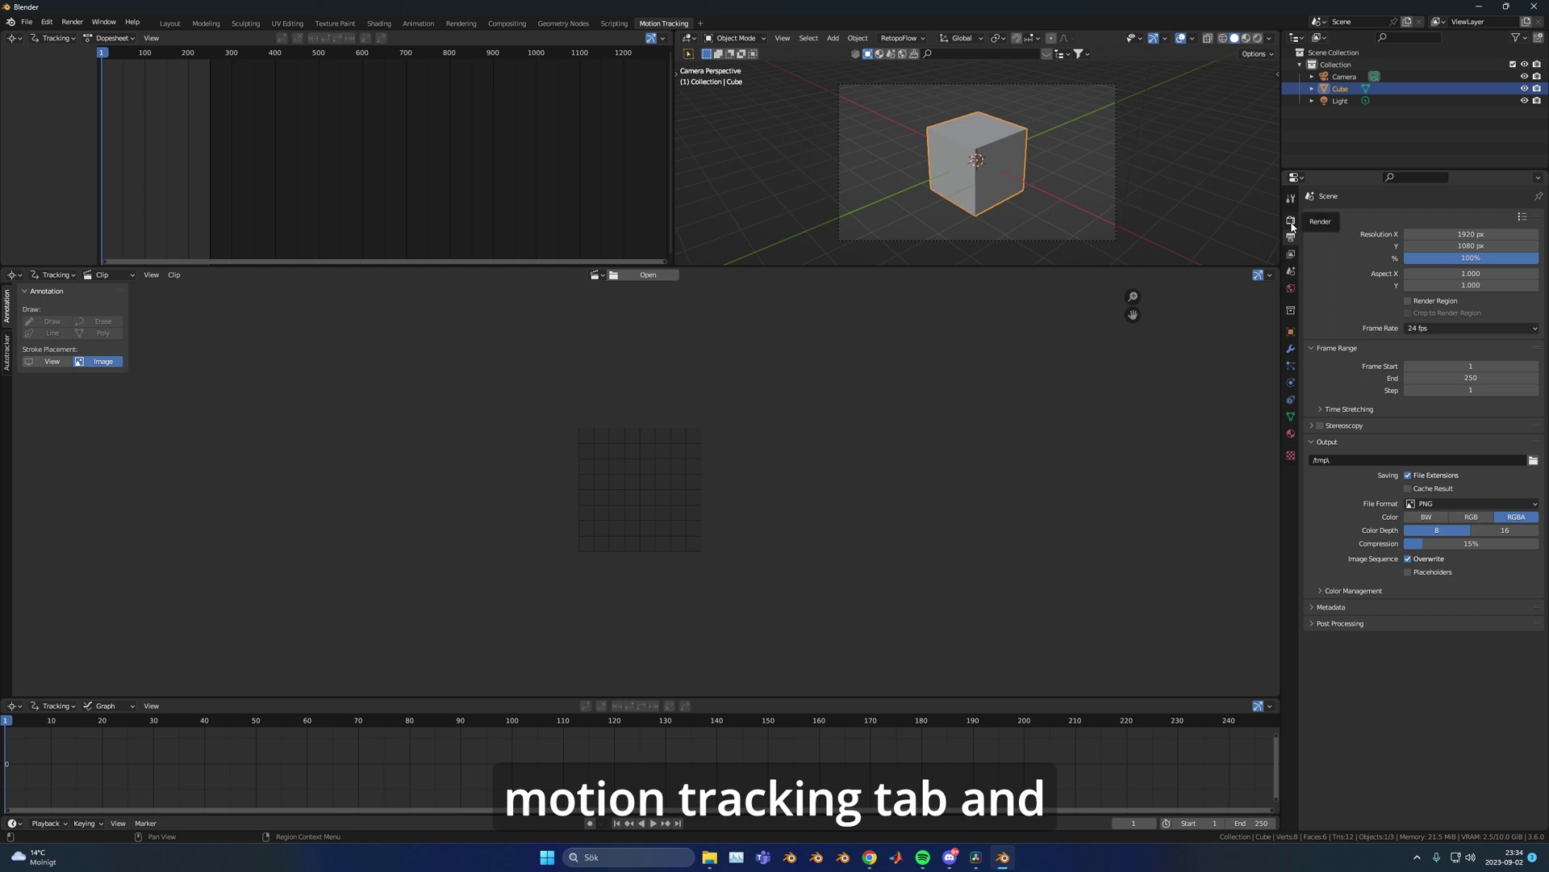
pyautogui.click(1291, 221)
pyautogui.scroll(-5, 1425, 429)
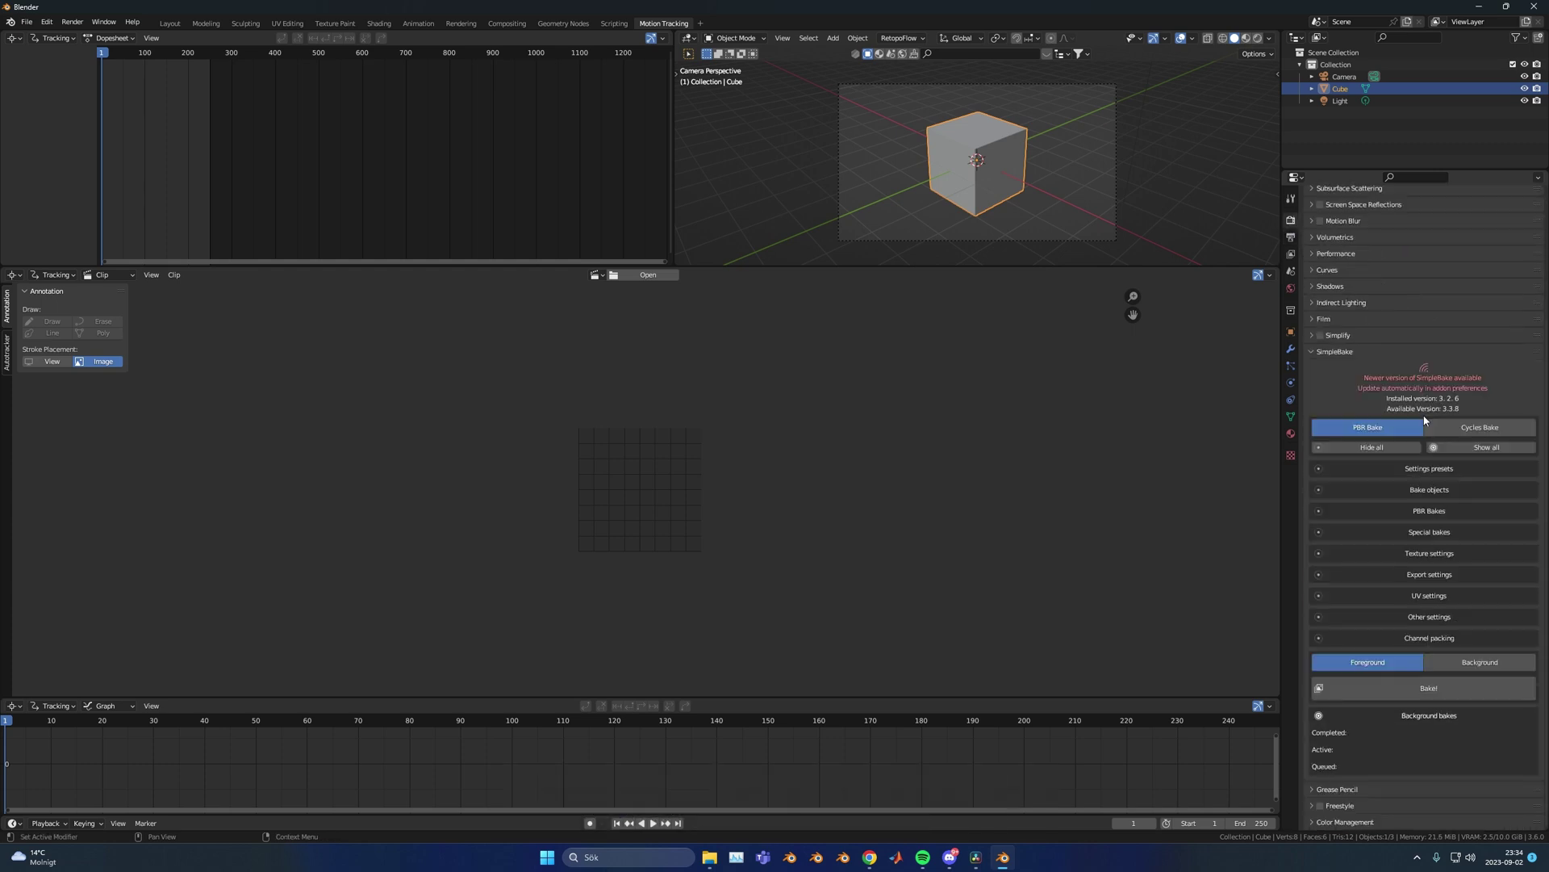
pyautogui.click(1345, 822)
pyautogui.scroll(-3, 1371, 775)
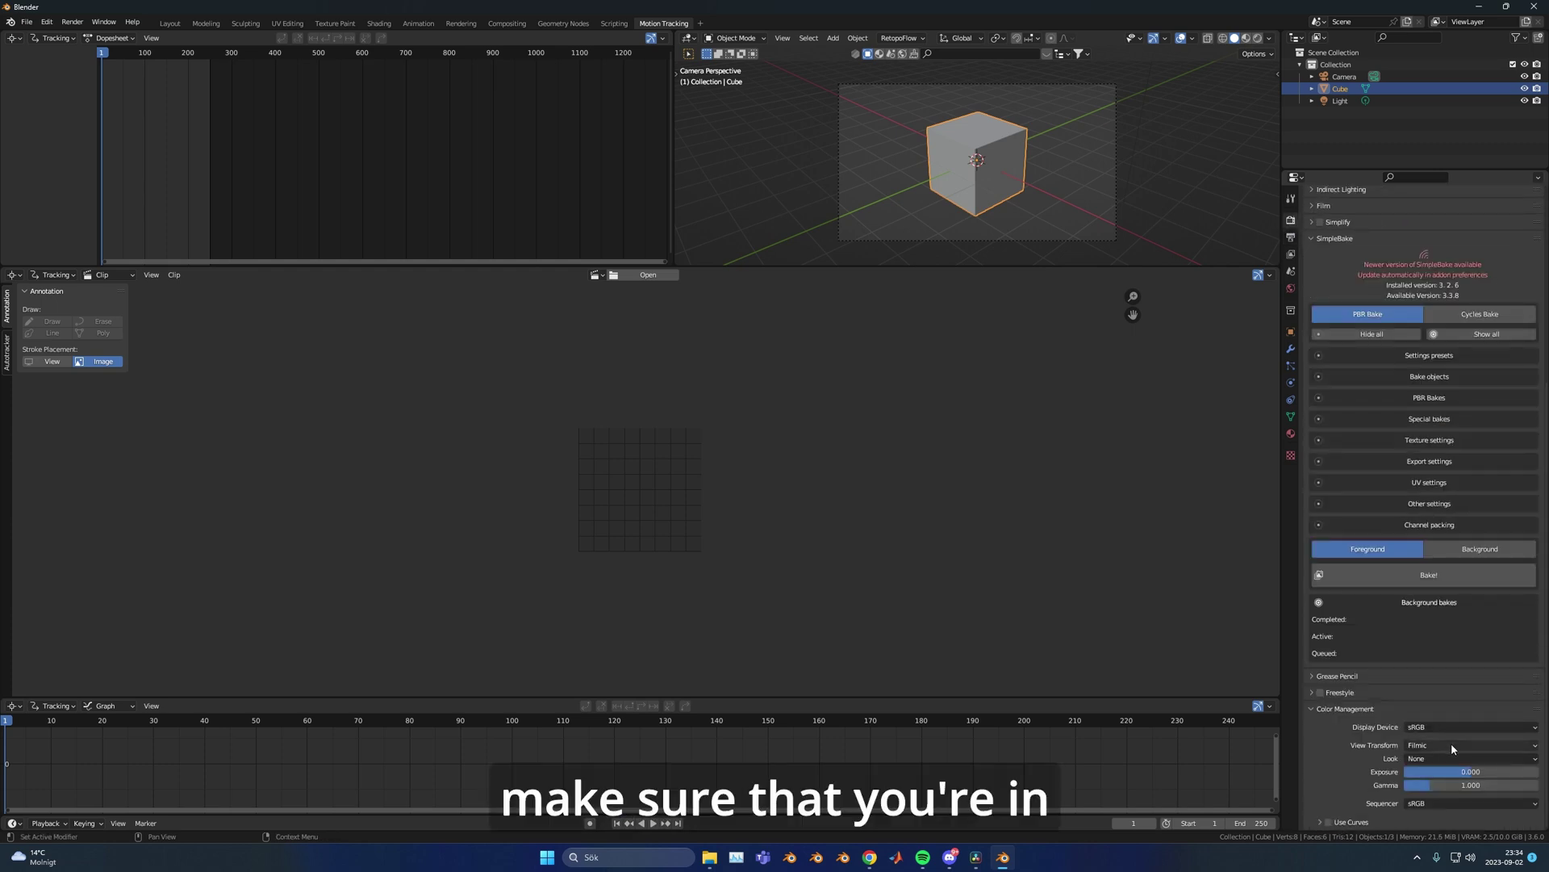
pyautogui.click(1451, 744)
pyautogui.click(1431, 759)
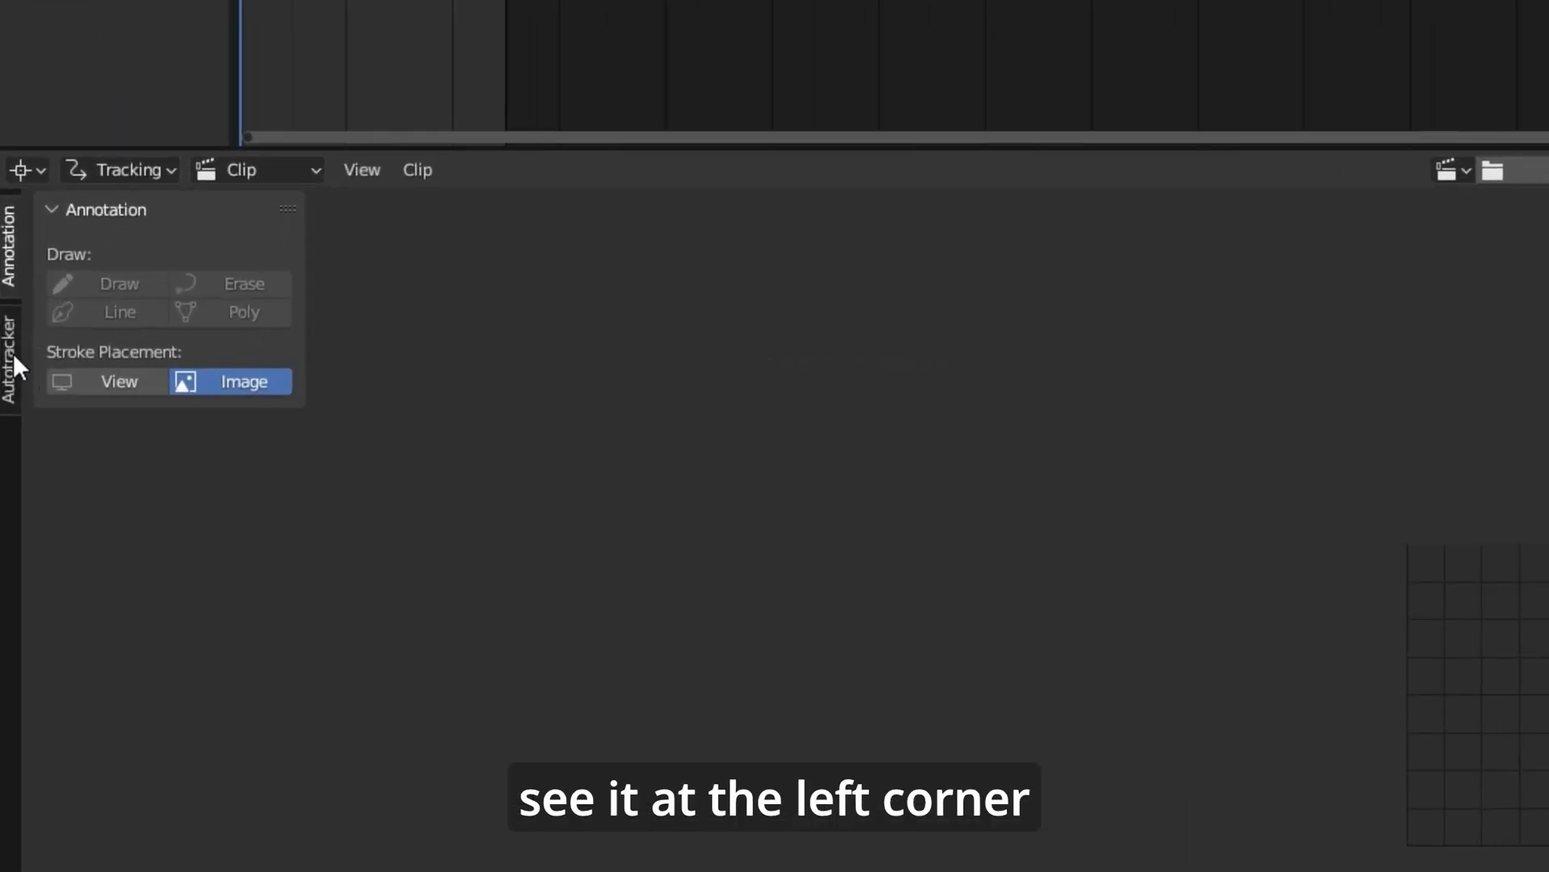
# Step: Load all 250 PNG frames, sorted by name, as one clip starting at 0001.png, fitted in view
pyautogui.click(1533, 171)
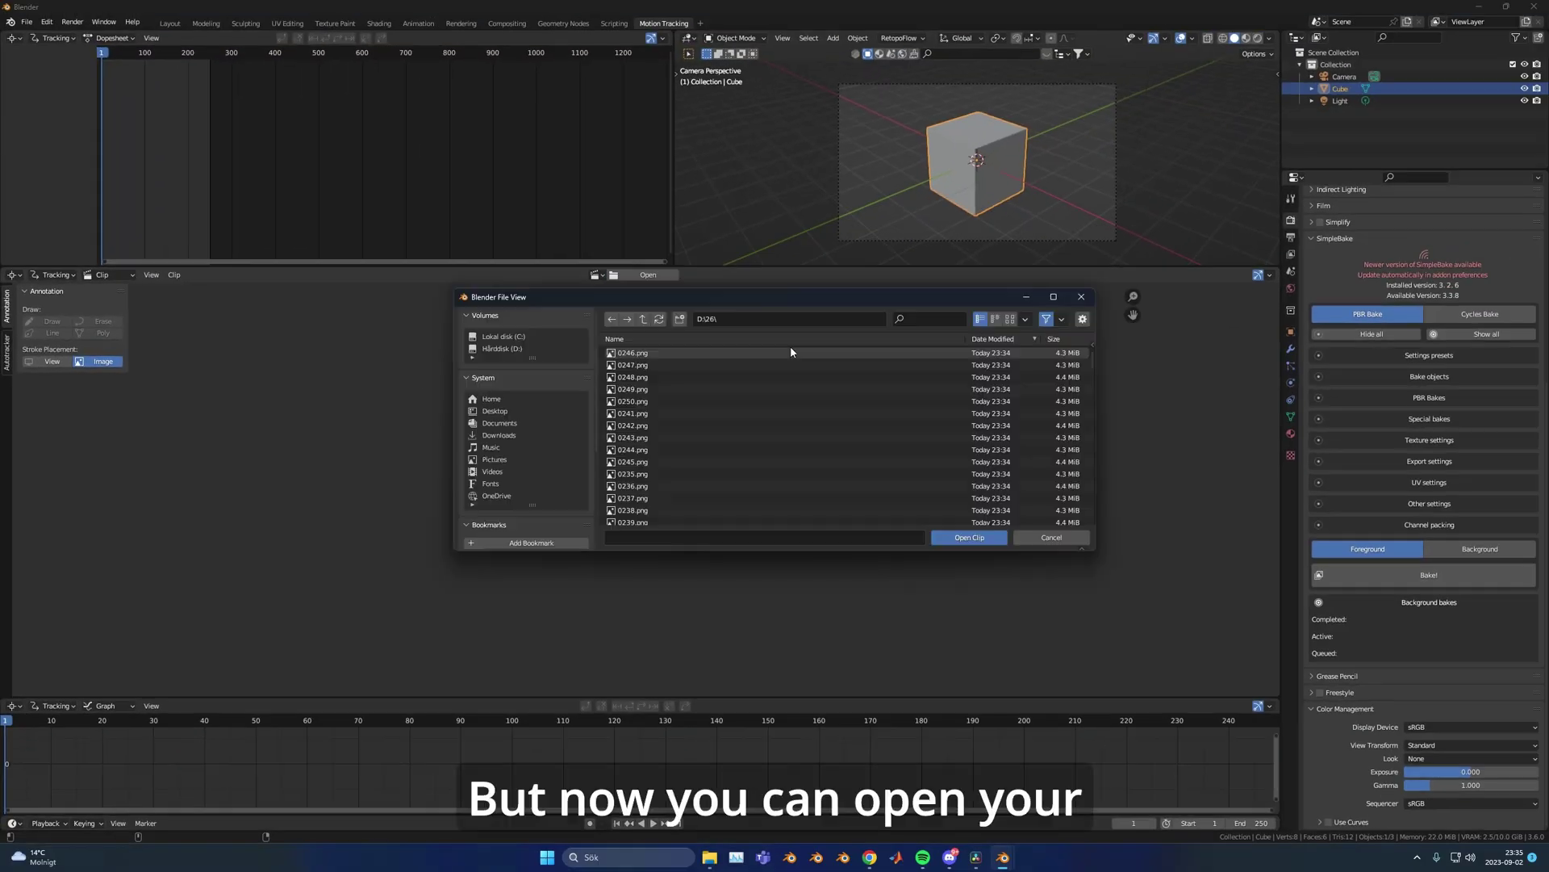
pyautogui.click(682, 340)
pyautogui.press('a')
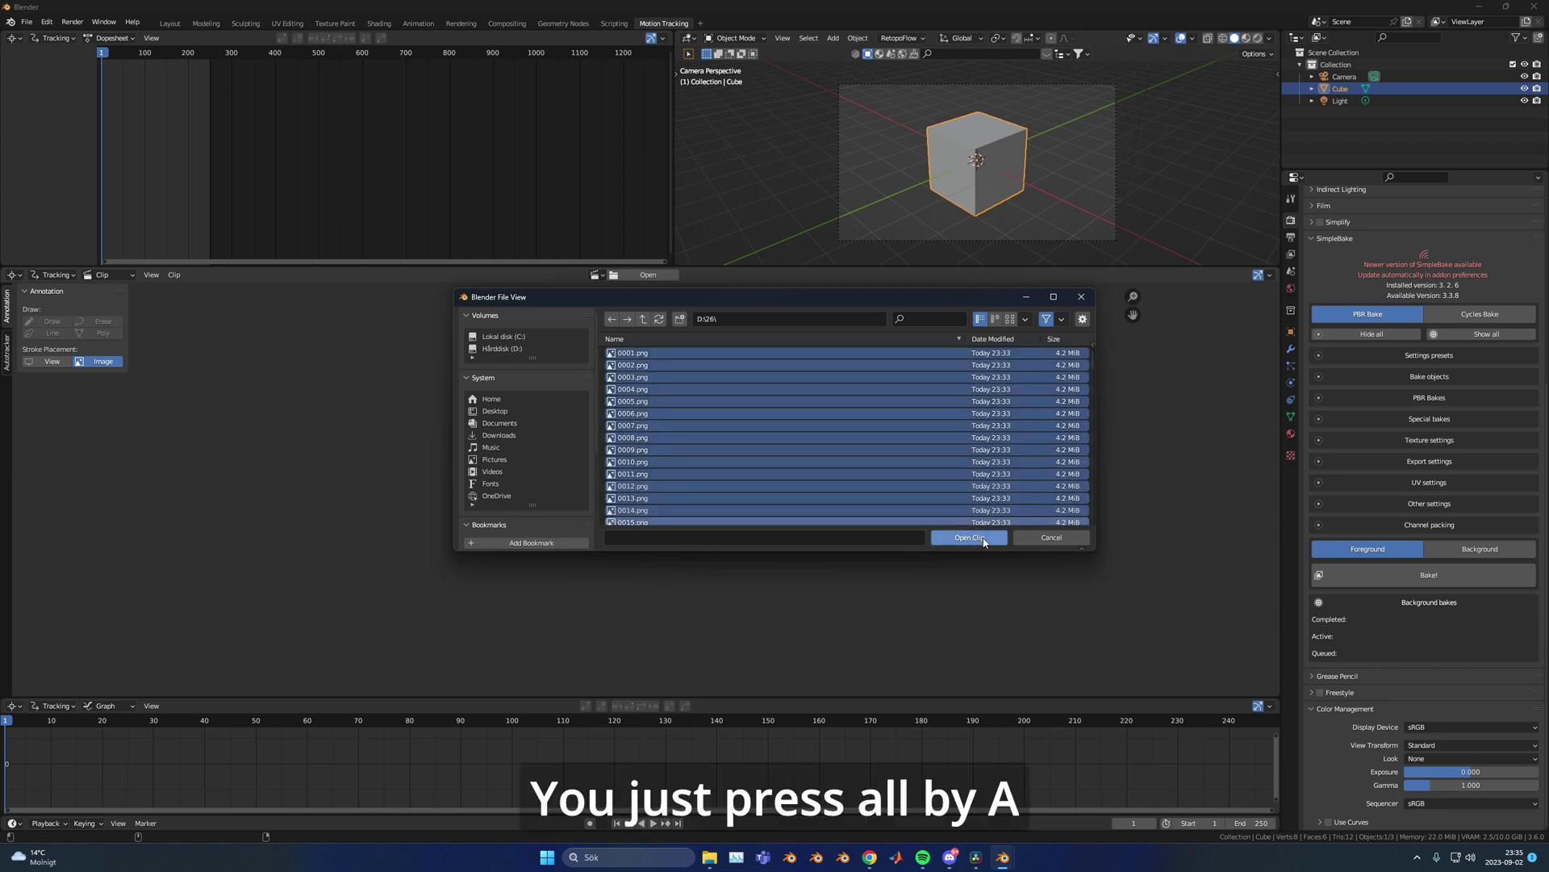
pyautogui.click(982, 538)
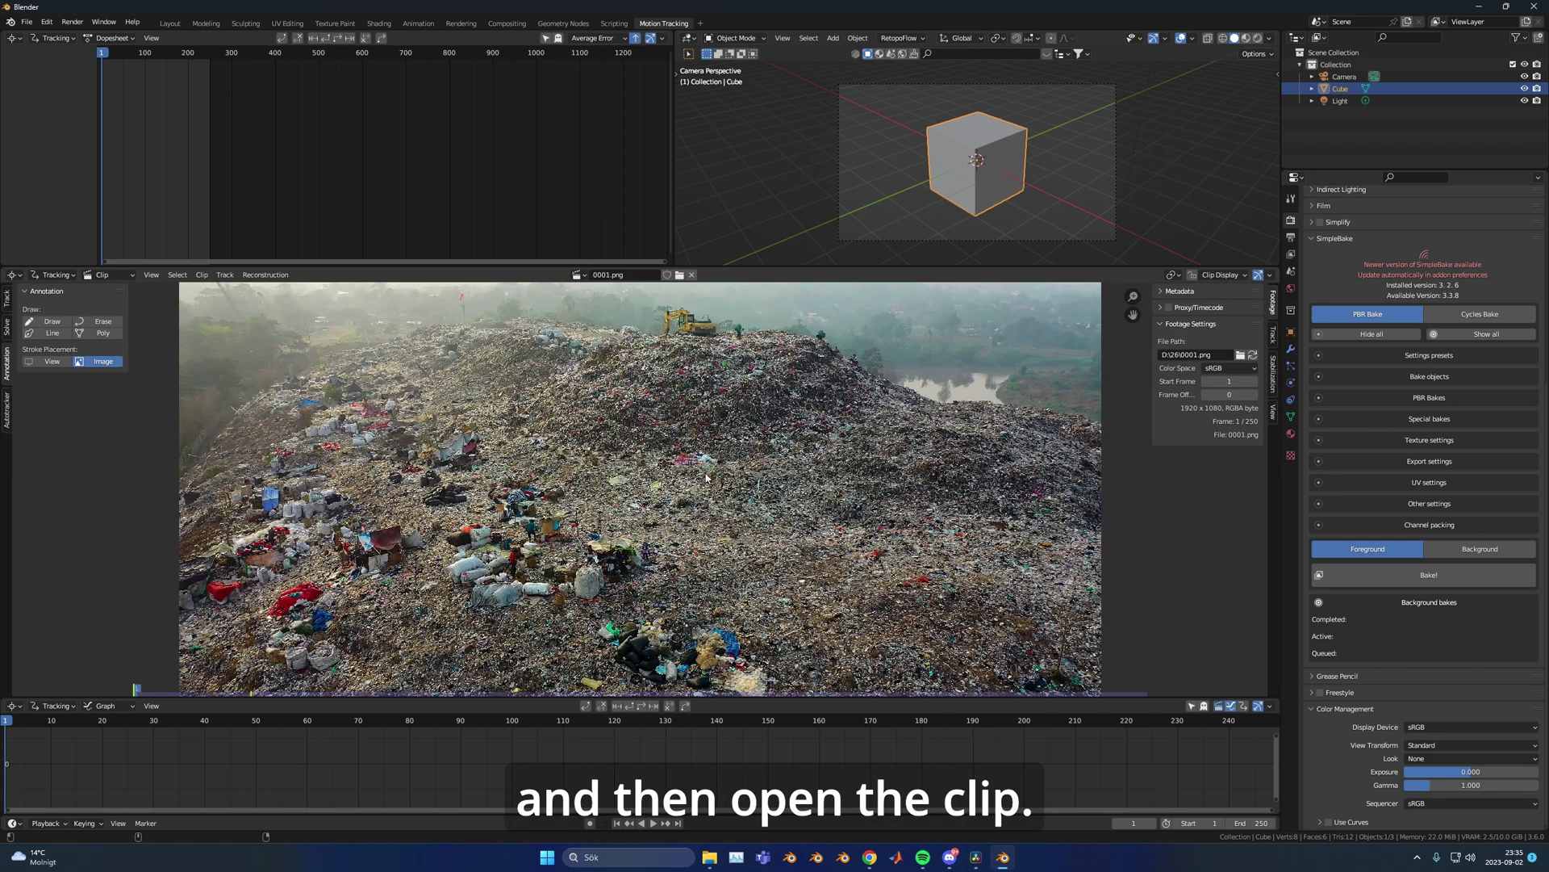
pyautogui.scroll(-2, 703, 477)
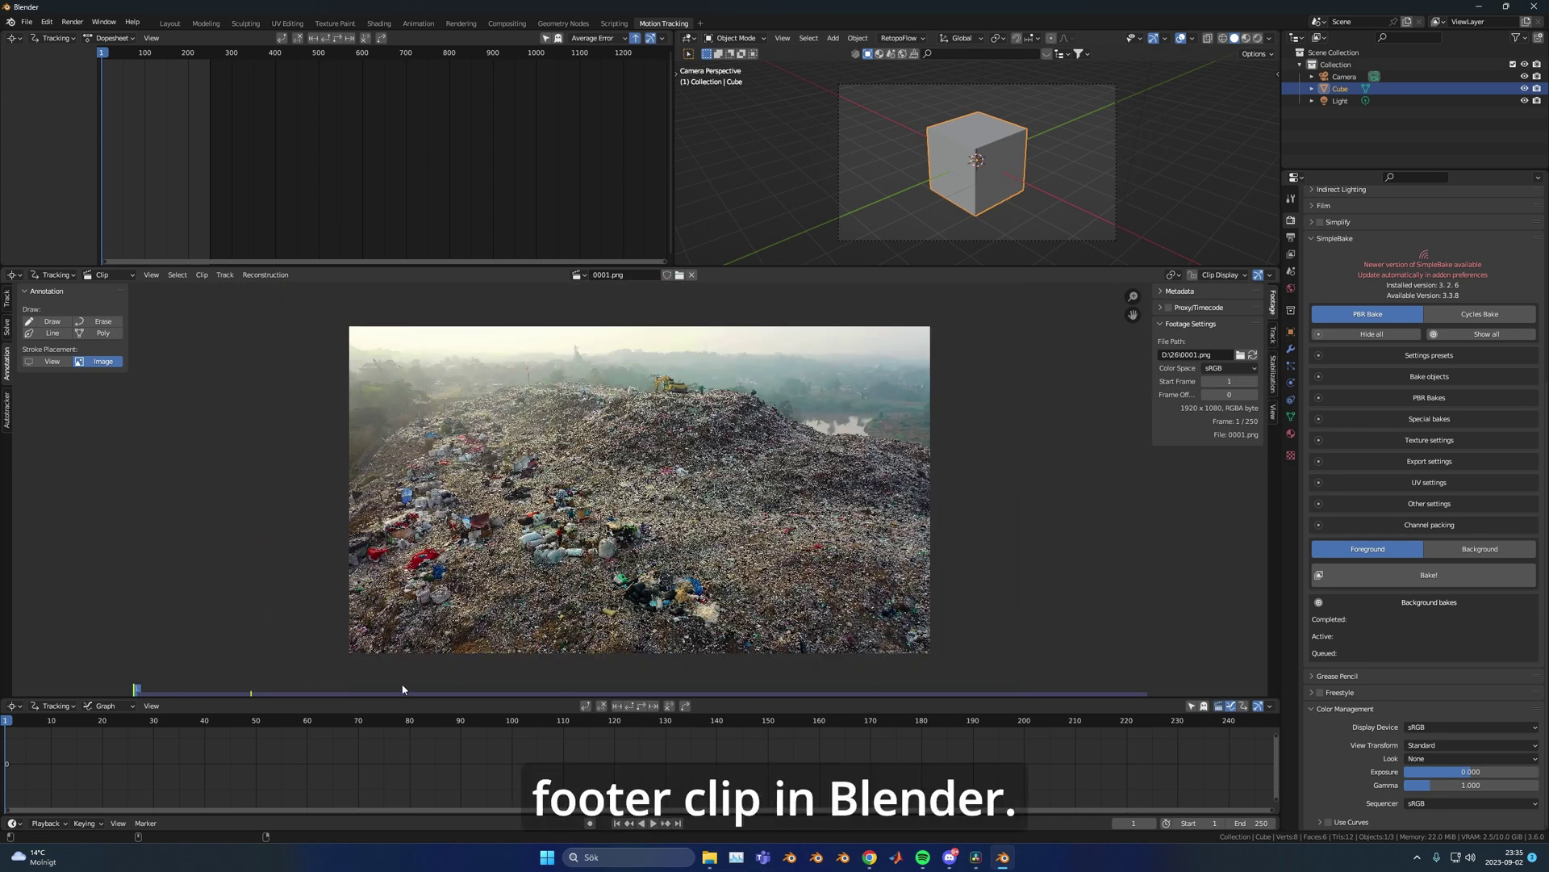
# Step: Prefetch the footage frames and preview them along the timeline
pyautogui.click(6, 298)
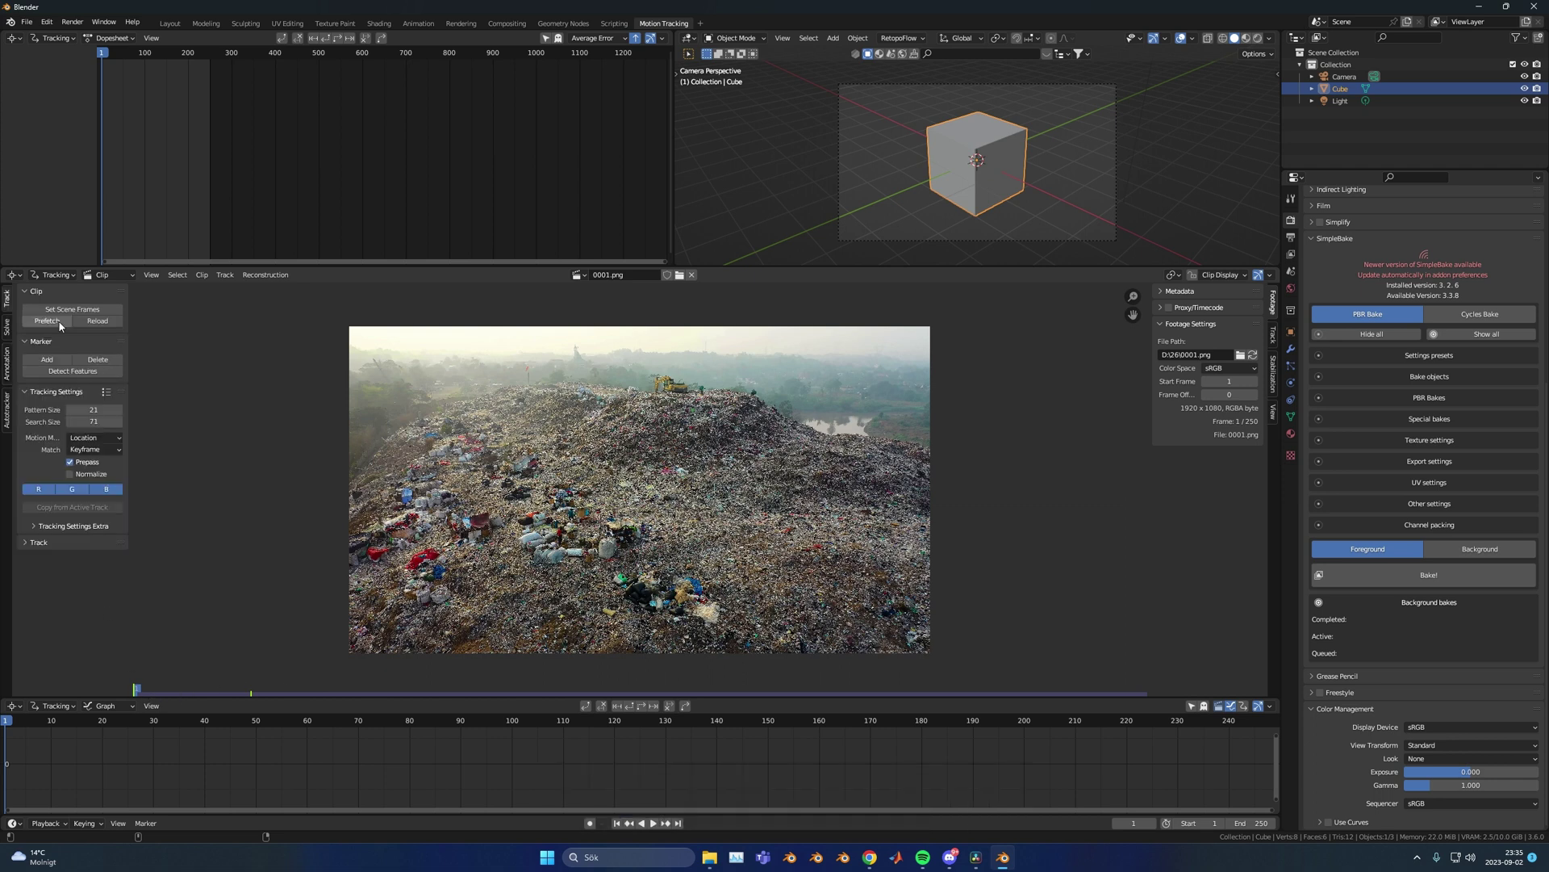
pyautogui.click(60, 325)
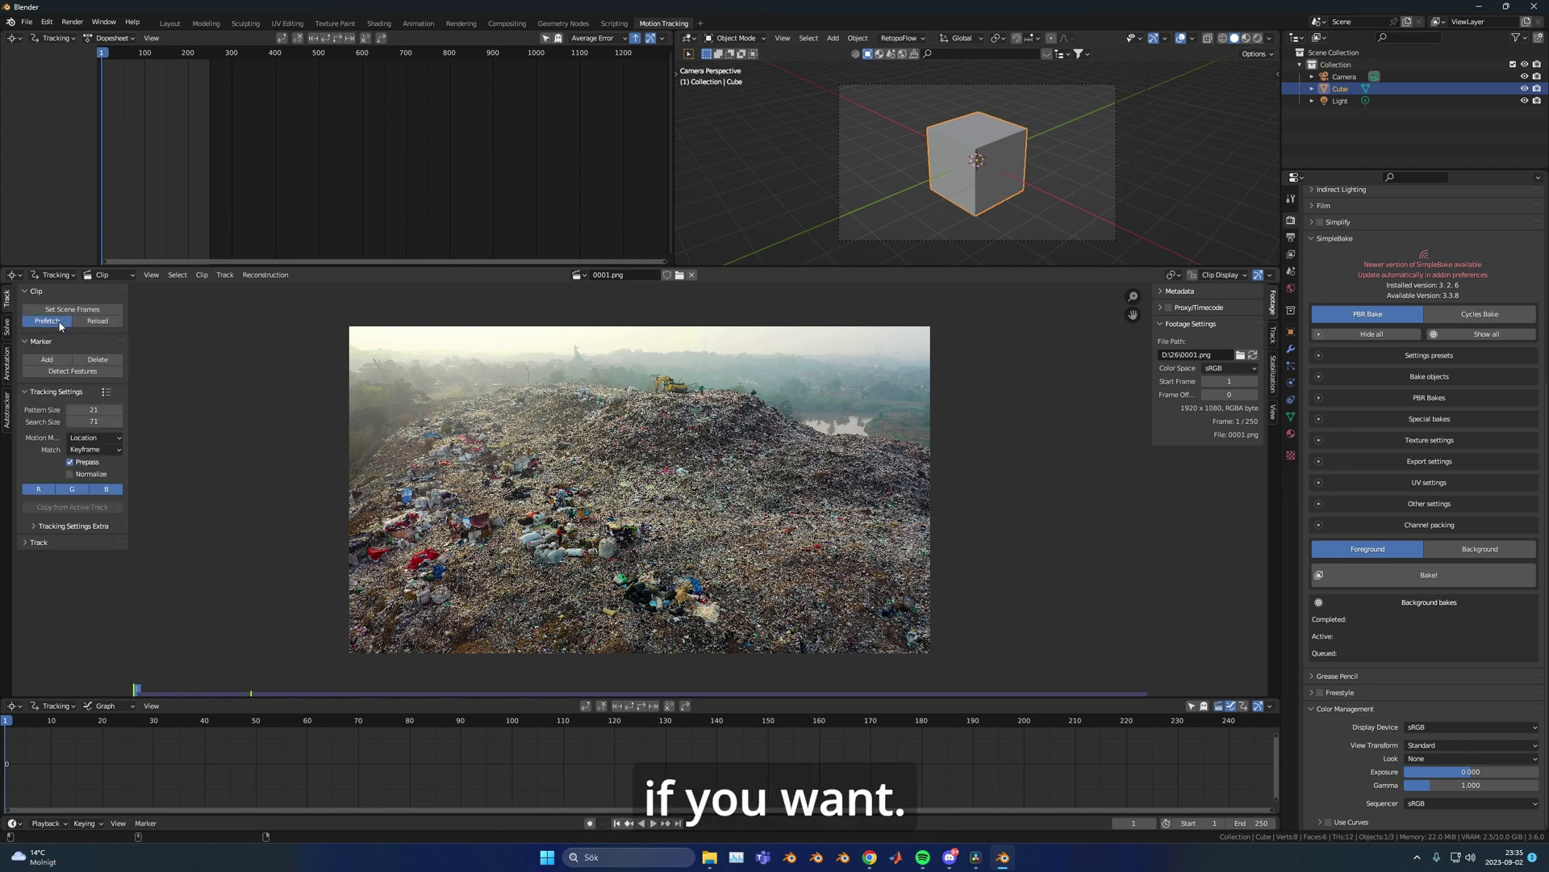
pyautogui.moveTo(242, 678); pyautogui.dragTo(997, 664)
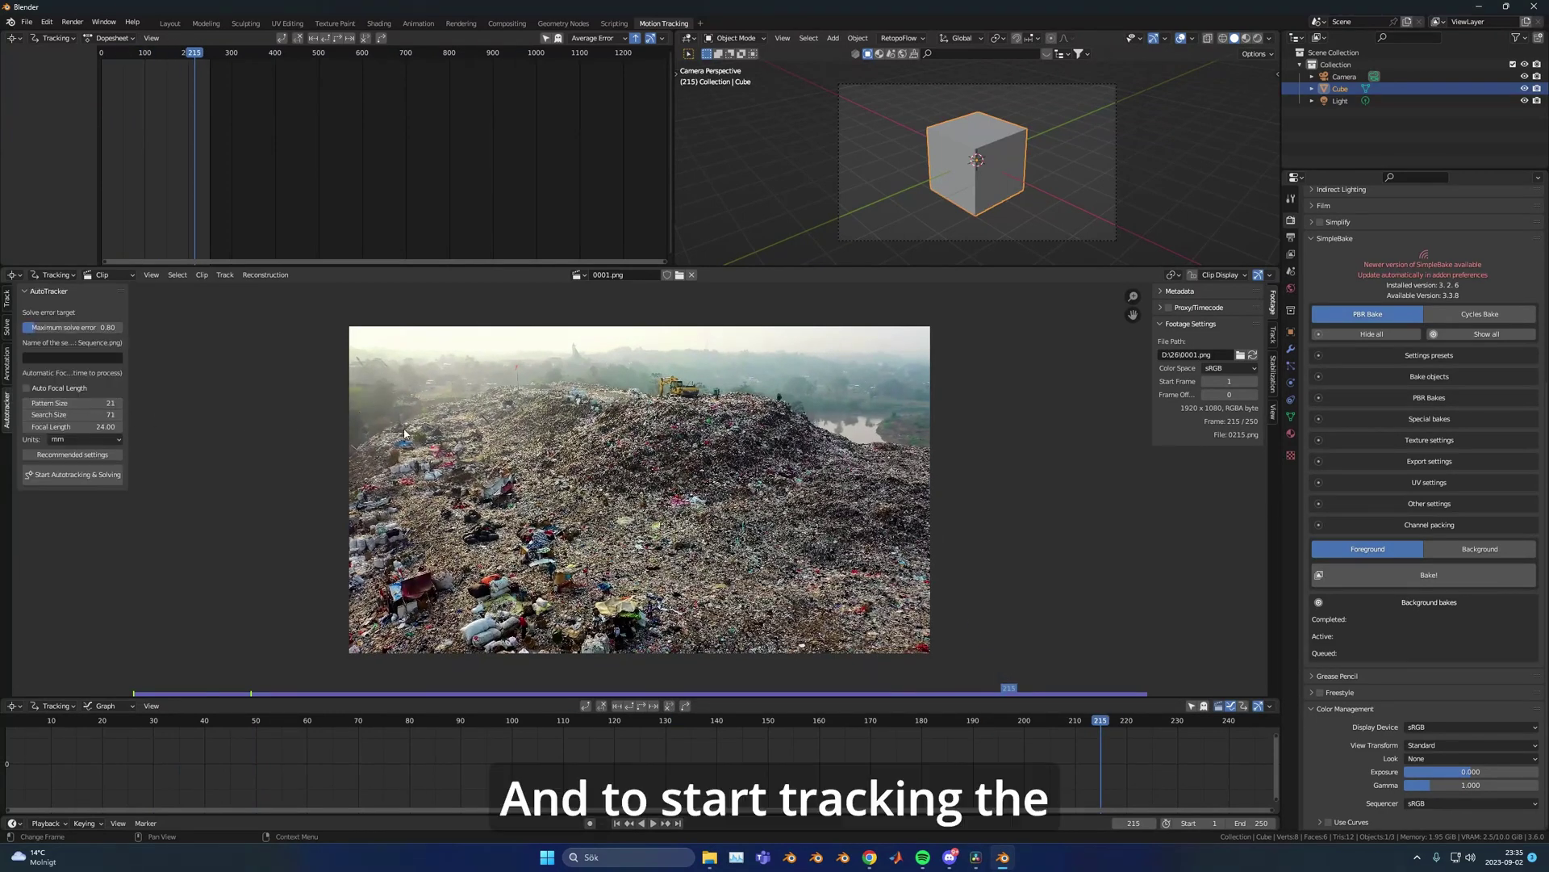
pyautogui.moveTo(1100, 720); pyautogui.dragTo(666, 720)
pyautogui.press('Home')
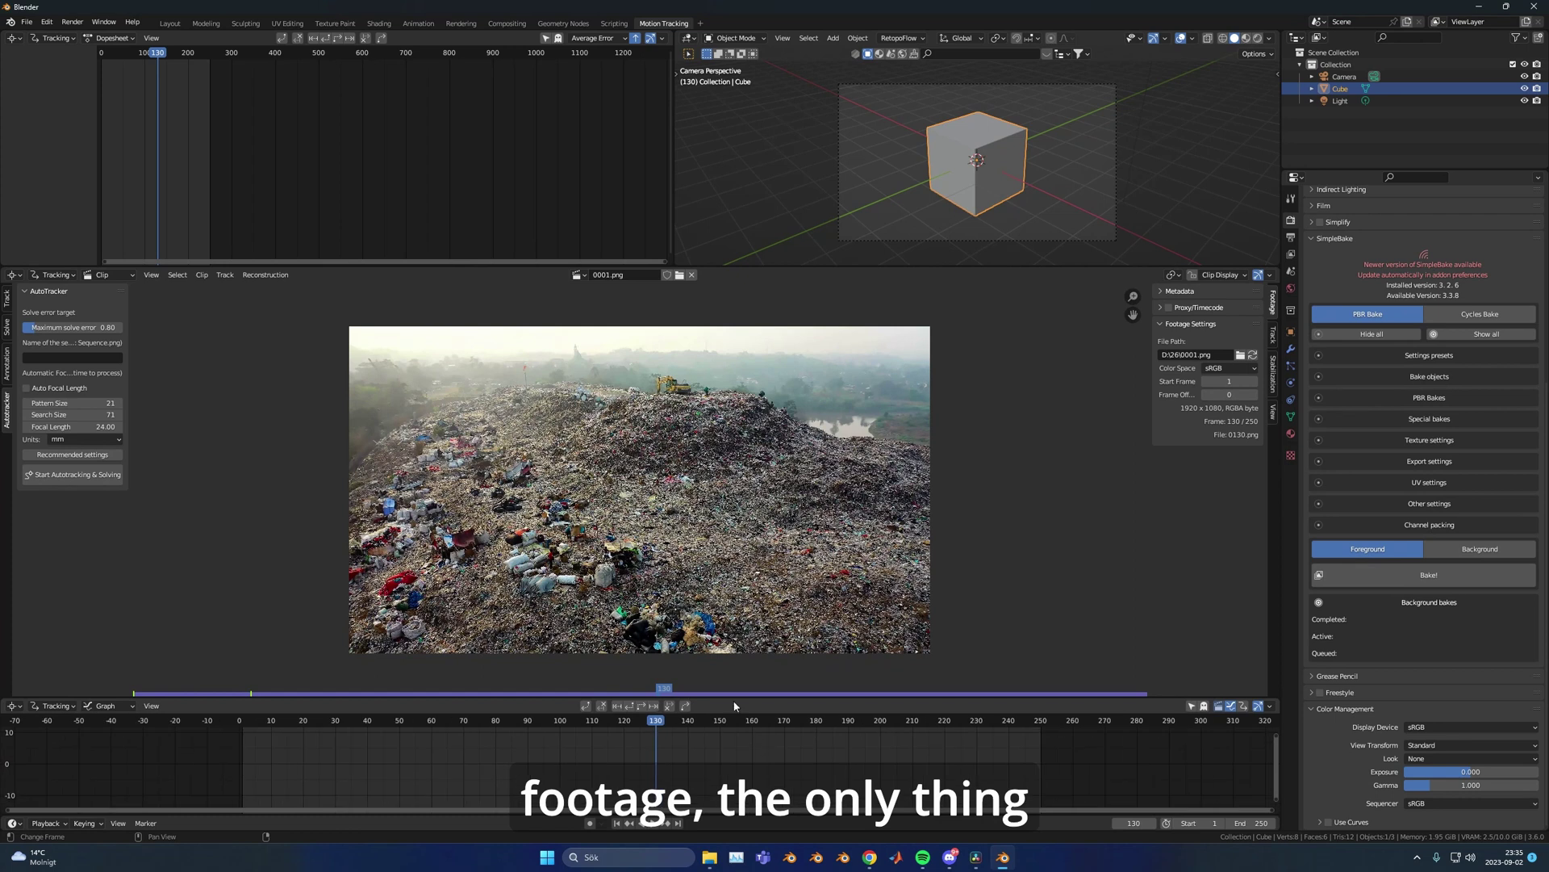
# Step: Set the autotracker sequence name to 0001.png and maximum solve error to 0.50
pyautogui.doubleClick(631, 276)
pyautogui.hotkey('ctrl', 'c')
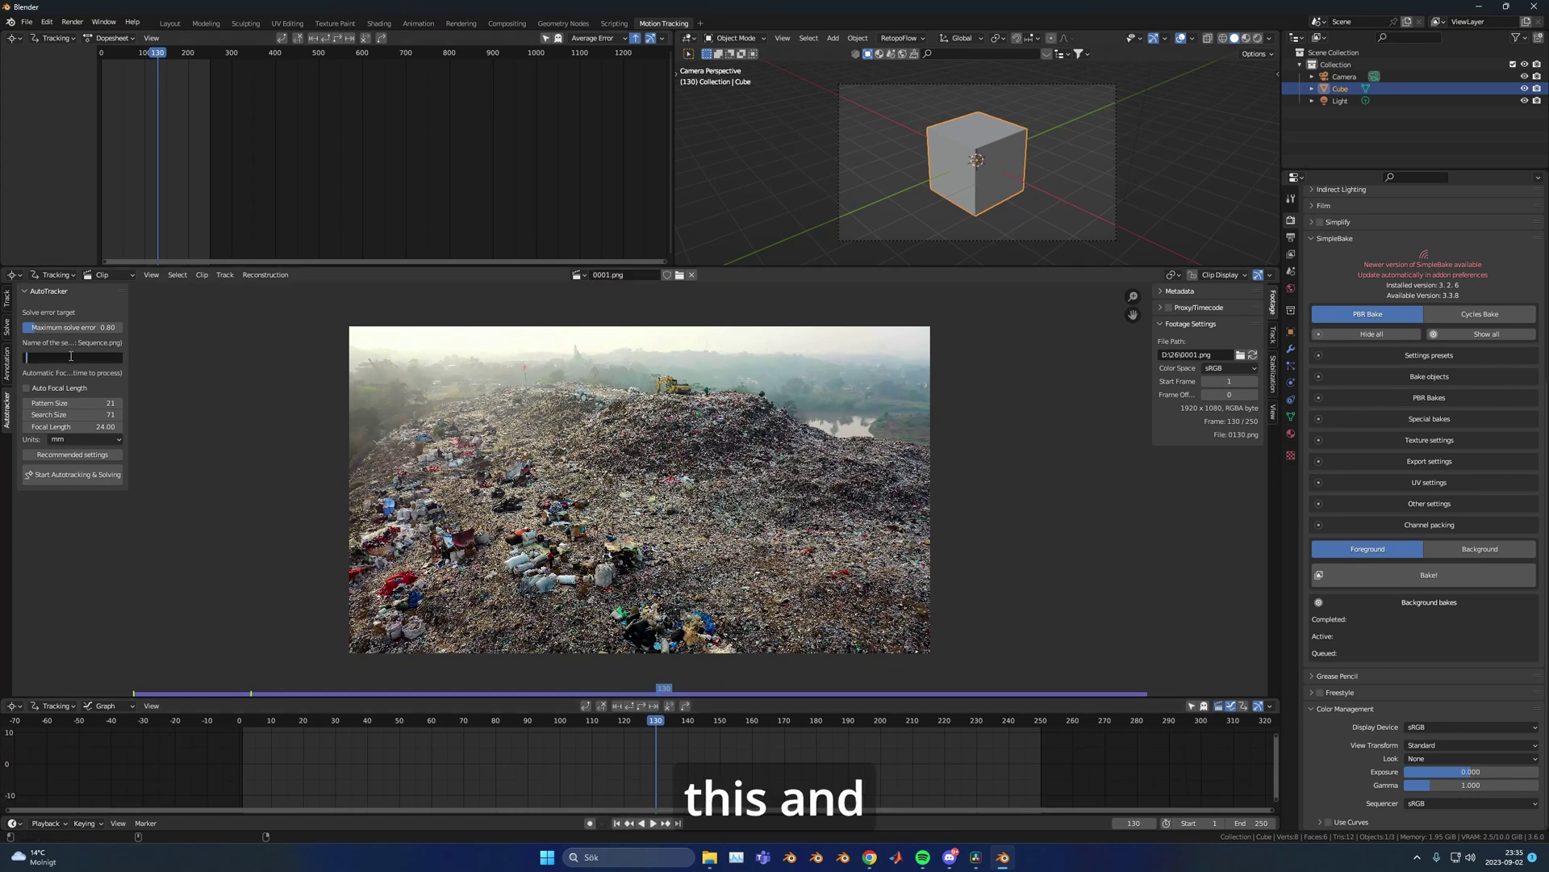
pyautogui.hotkey('ctrl', 'v')
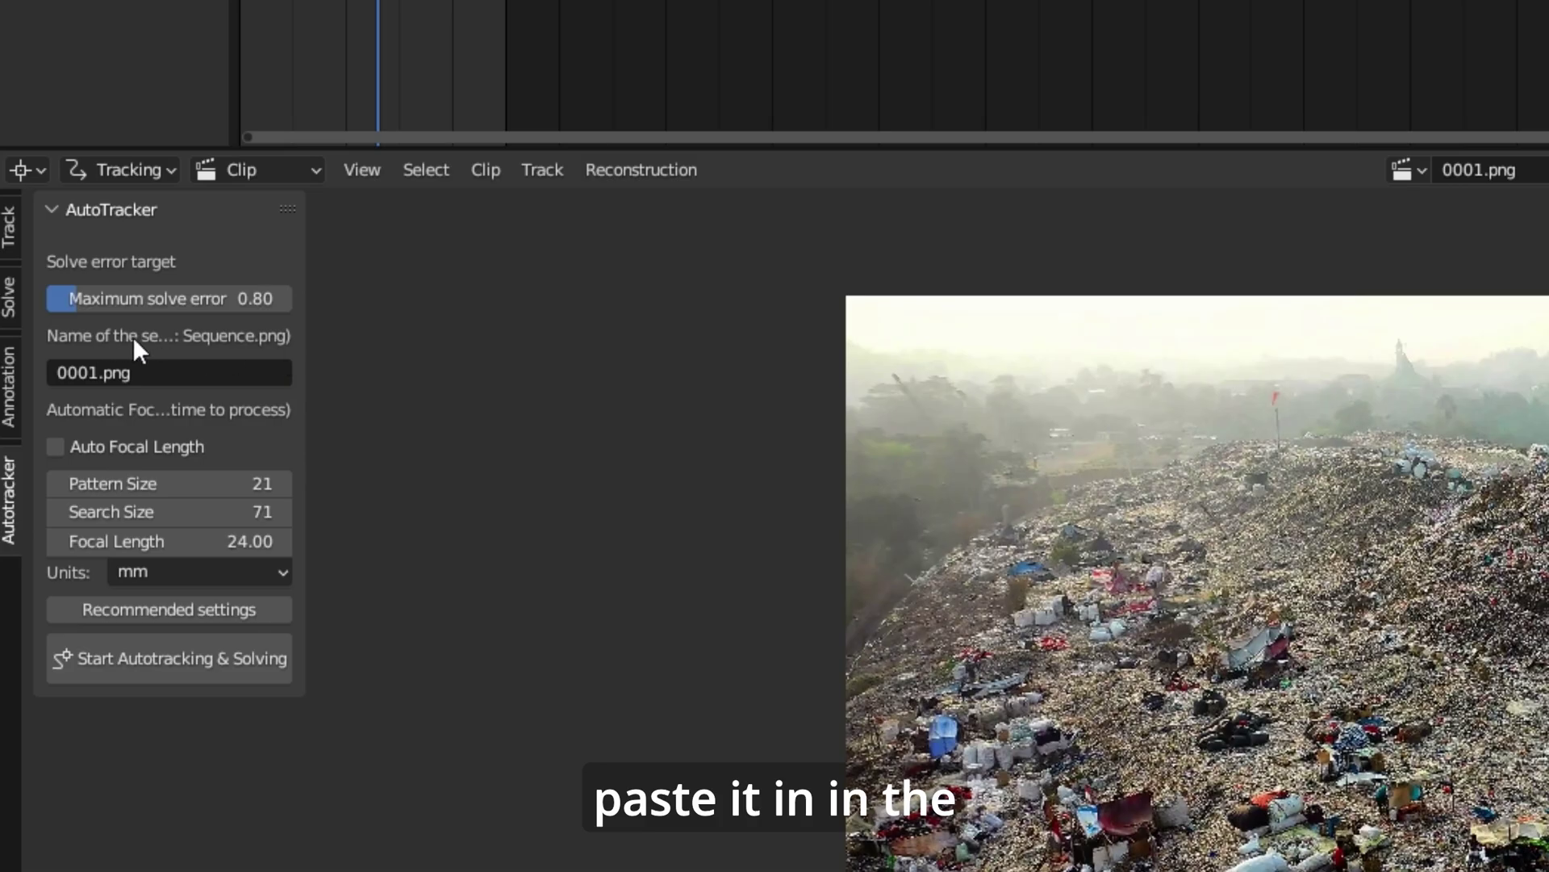
pyautogui.click(231, 300)
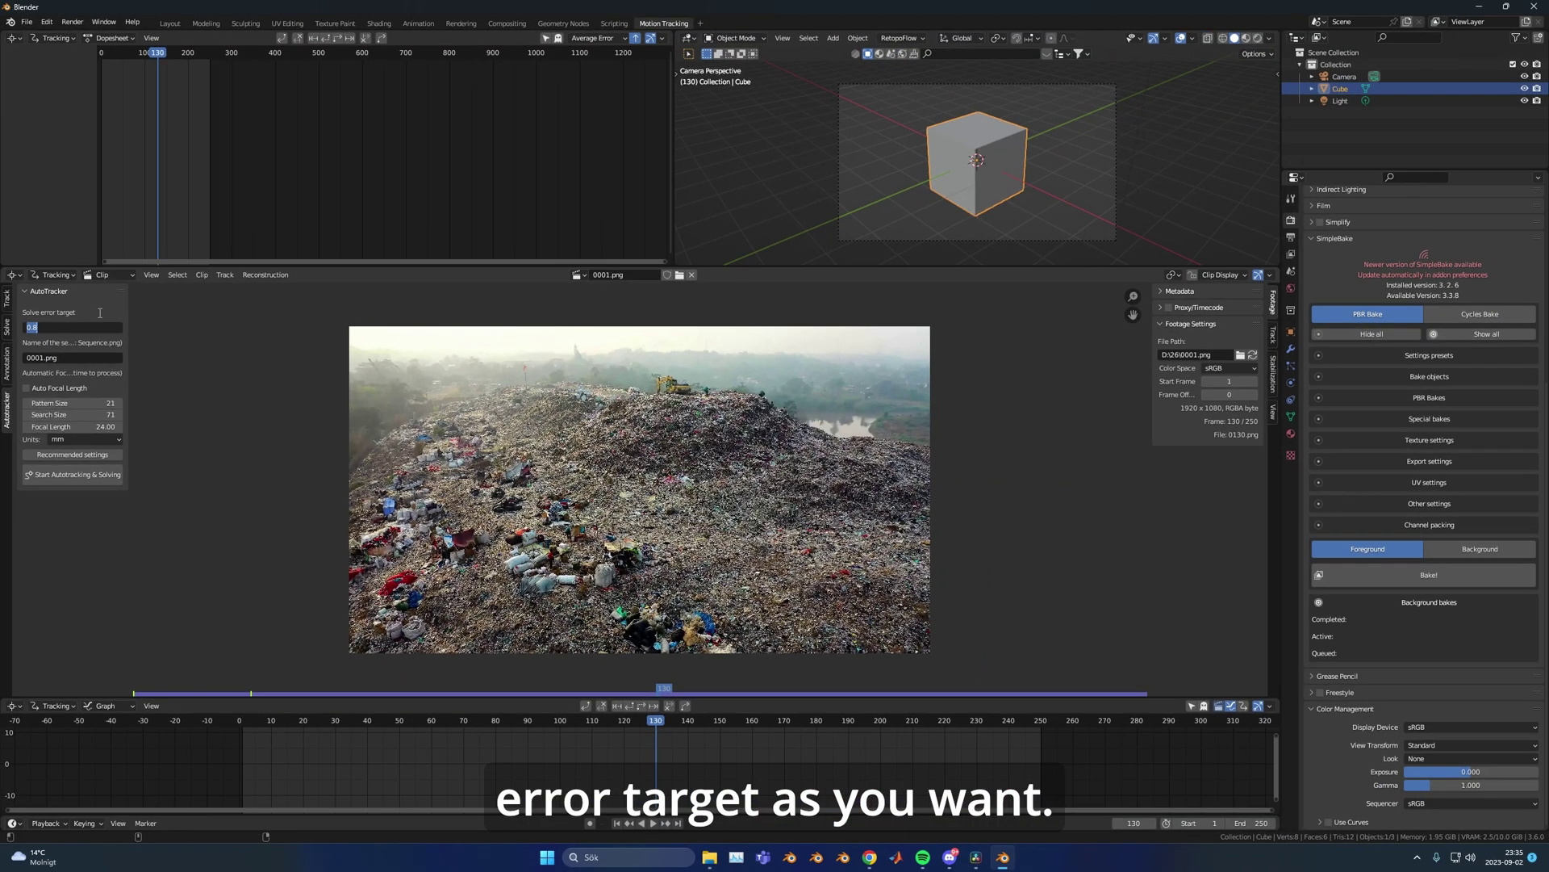
pyautogui.press('BackSpace')
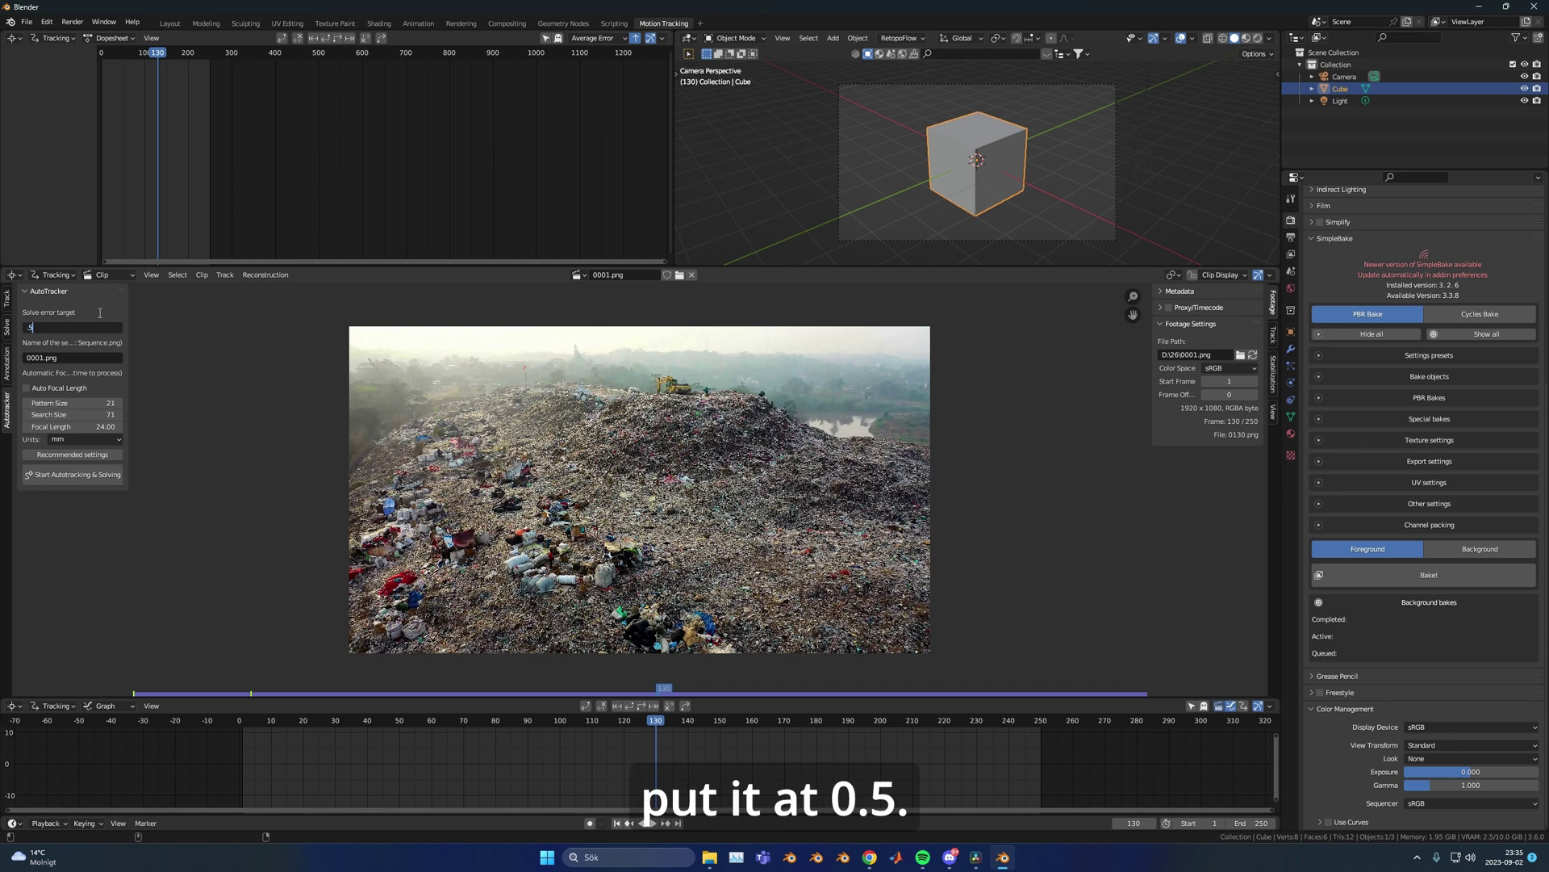
pyautogui.write('.5')
pyautogui.press('Return')
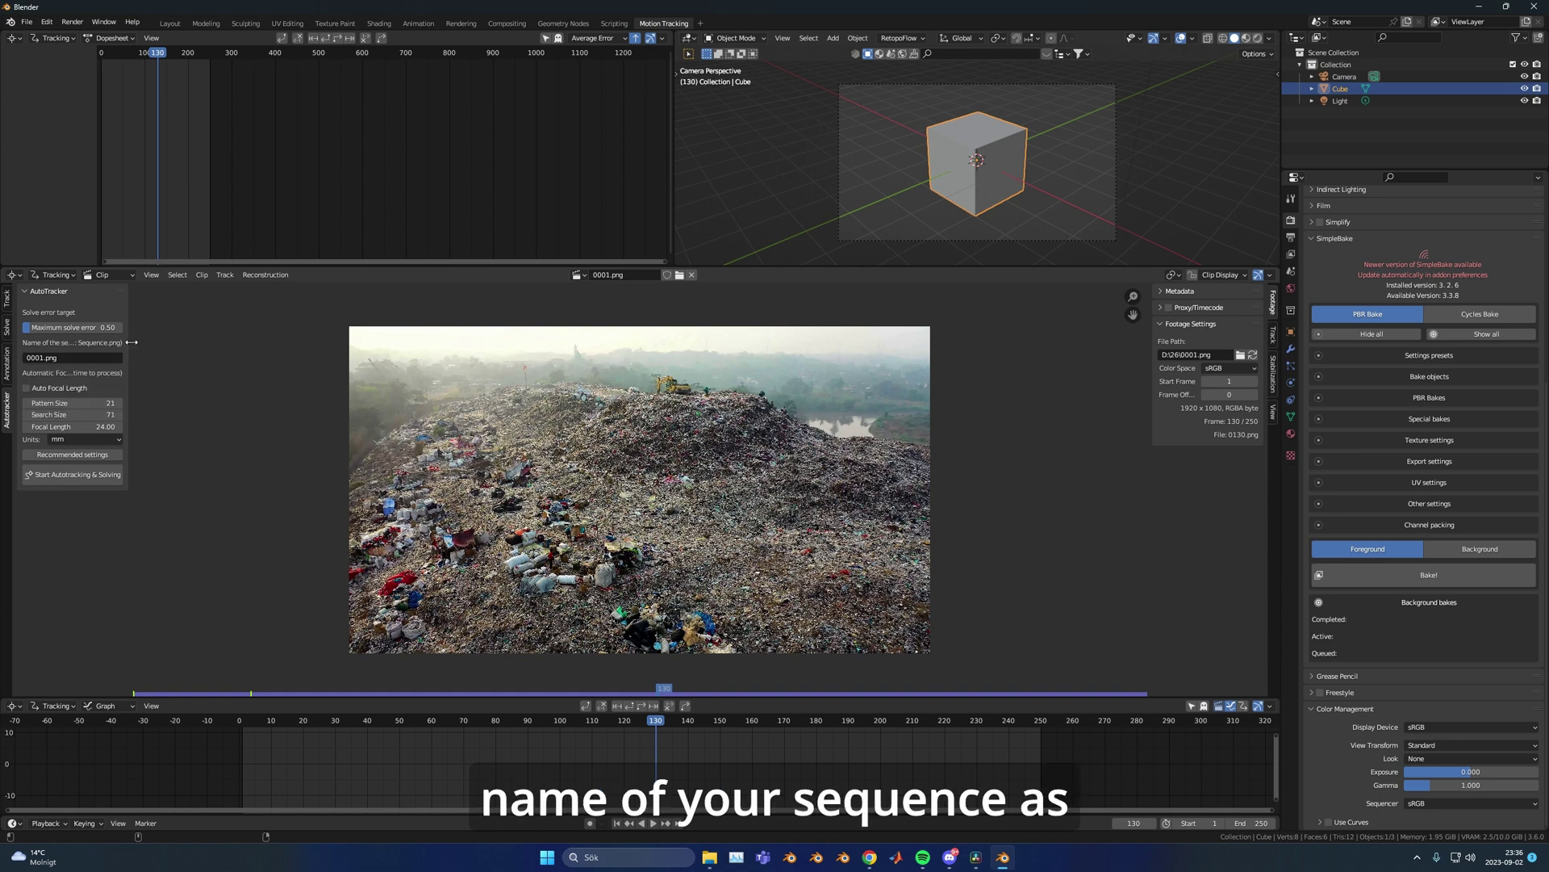
# Step: Apply recommended autotracker settings: auto focal length, pattern 60, search 130, focal length 35 mm
pyautogui.moveTo(132, 342)
pyautogui.mouseDown()
pyautogui.moveTo(252, 344)
pyautogui.moveTo(138, 347)
pyautogui.mouseUp()
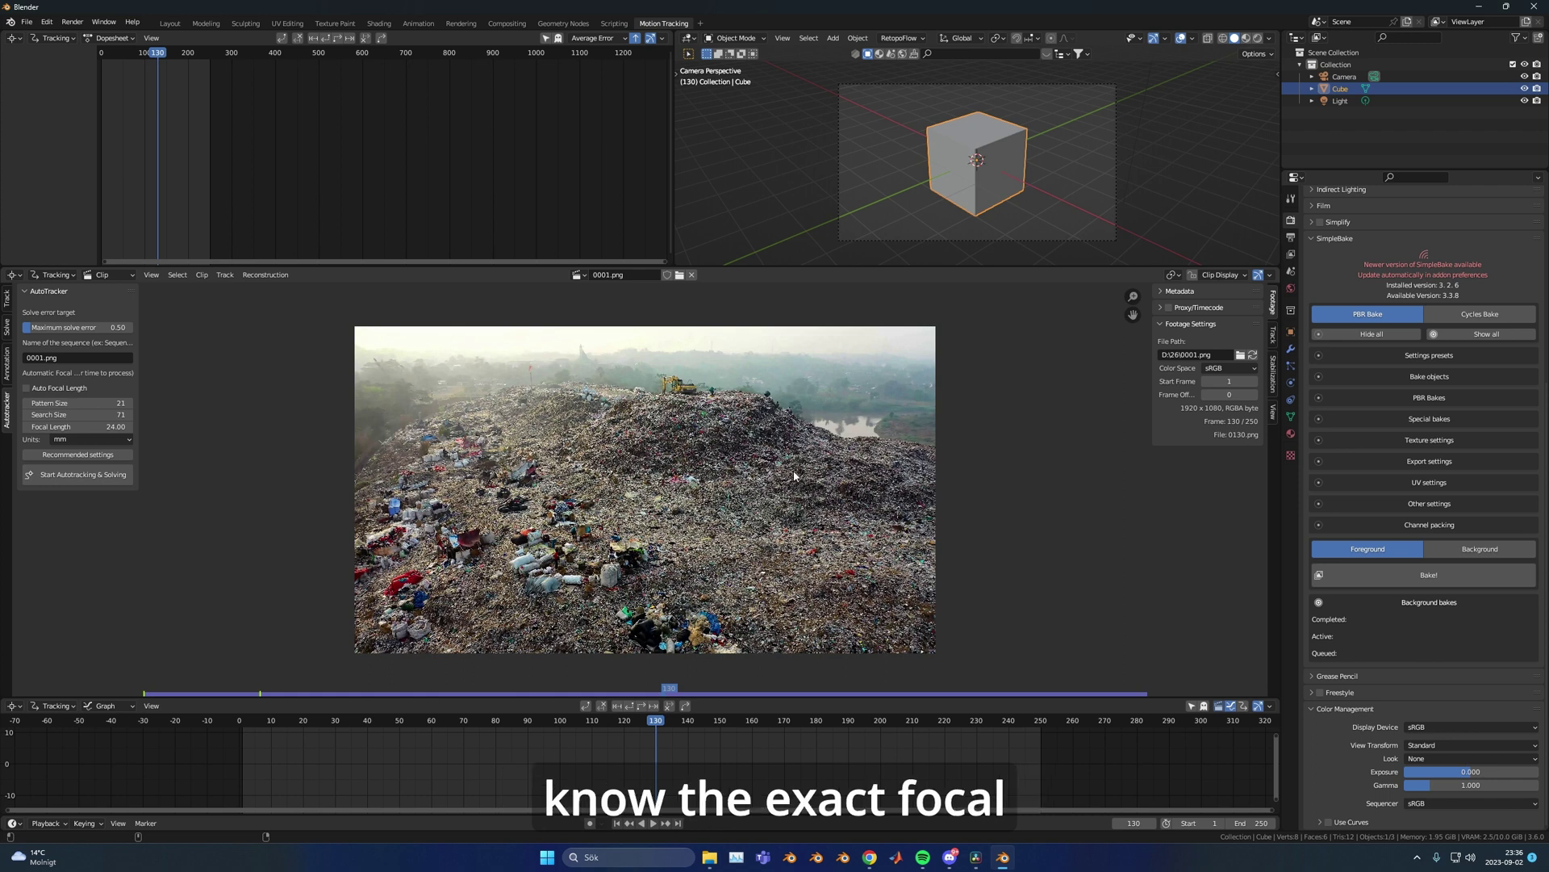
pyautogui.click(122, 457)
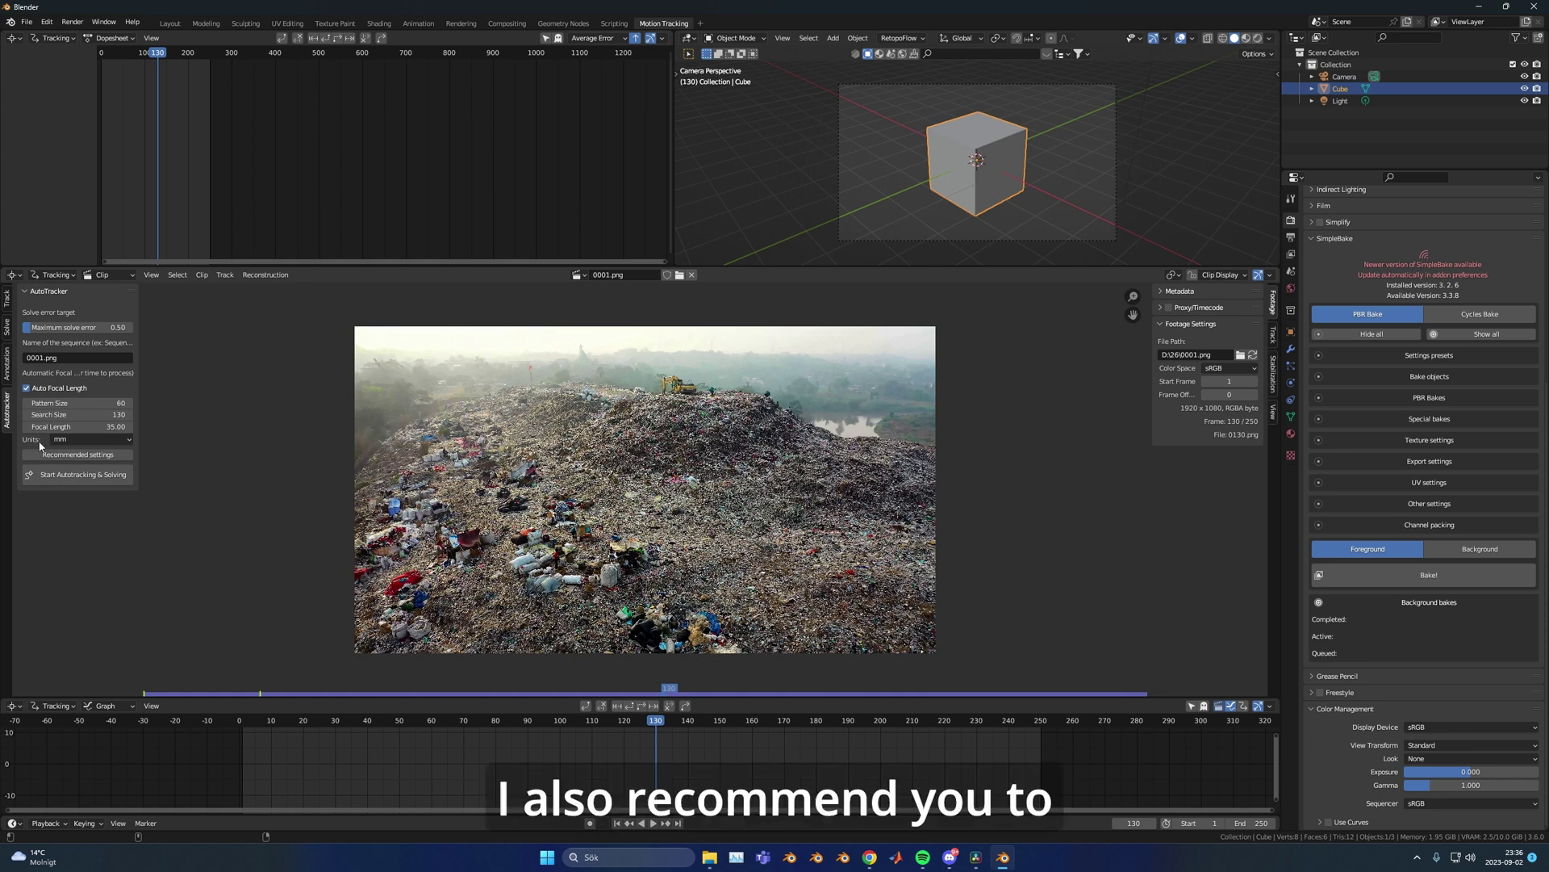
pyautogui.click(76, 441)
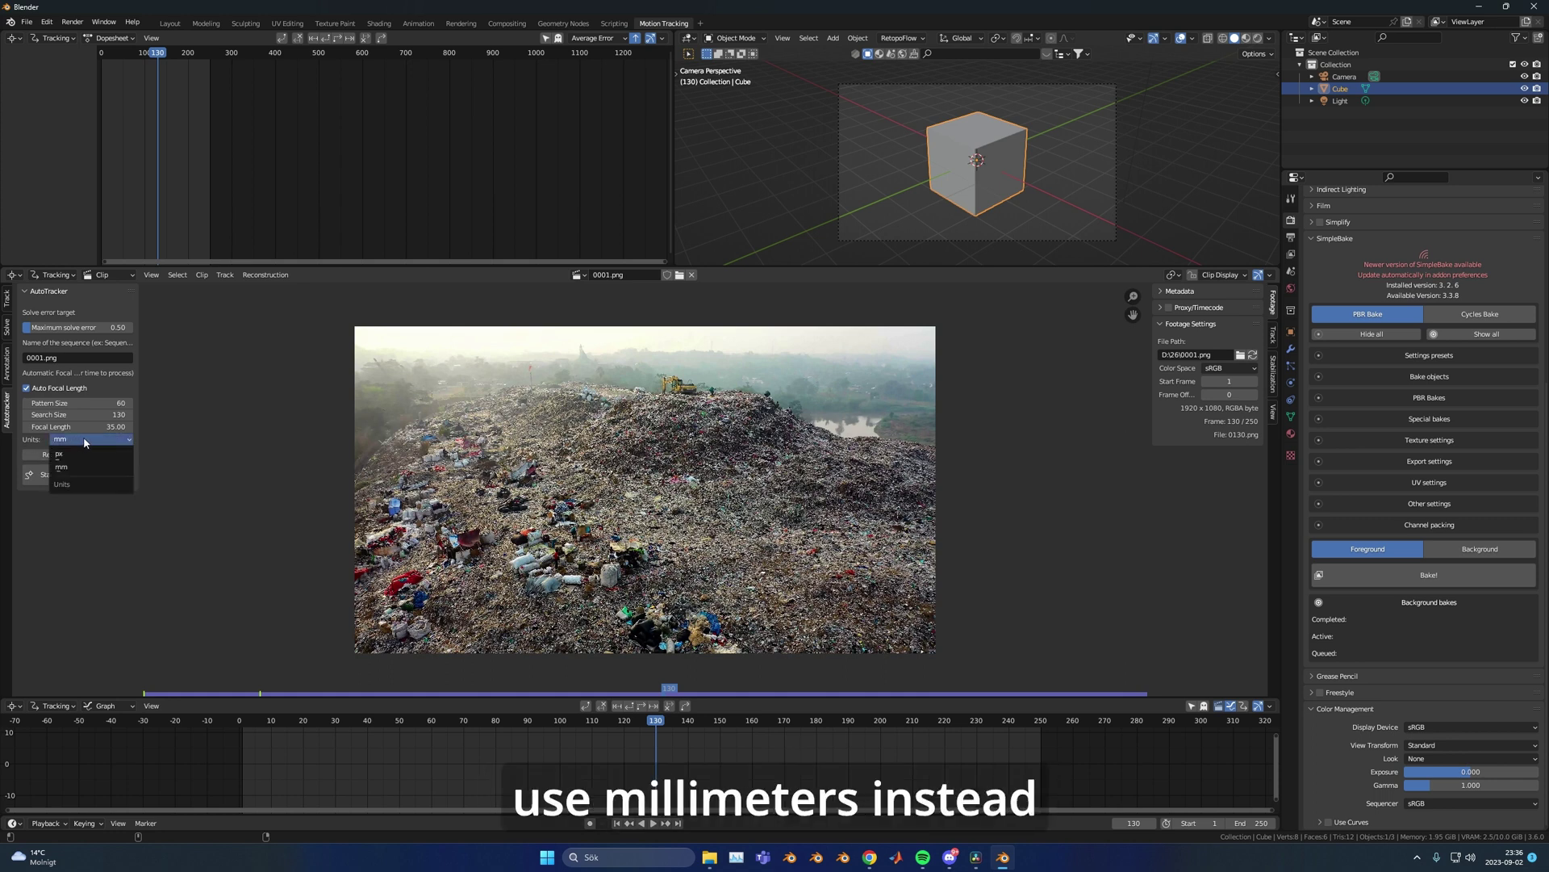
pyautogui.click(71, 439)
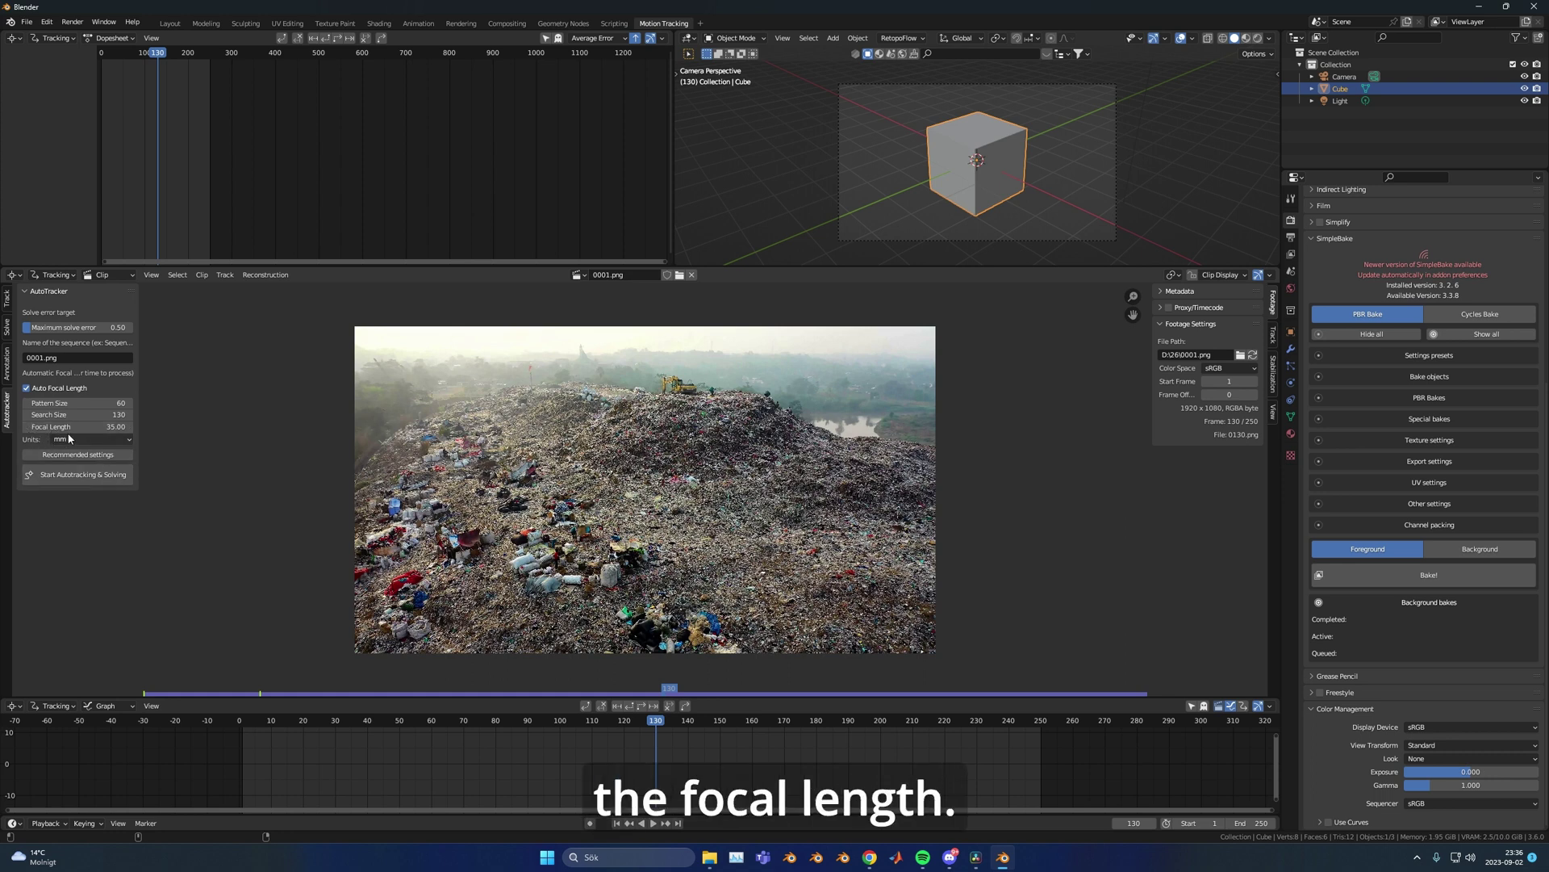
# Step: Run Start Autotracking & Solving, timed with a stopwatch, reaching a 0.16 px solve error
pyautogui.click(112, 480)
pyautogui.hotkey('alt', 'Tab')
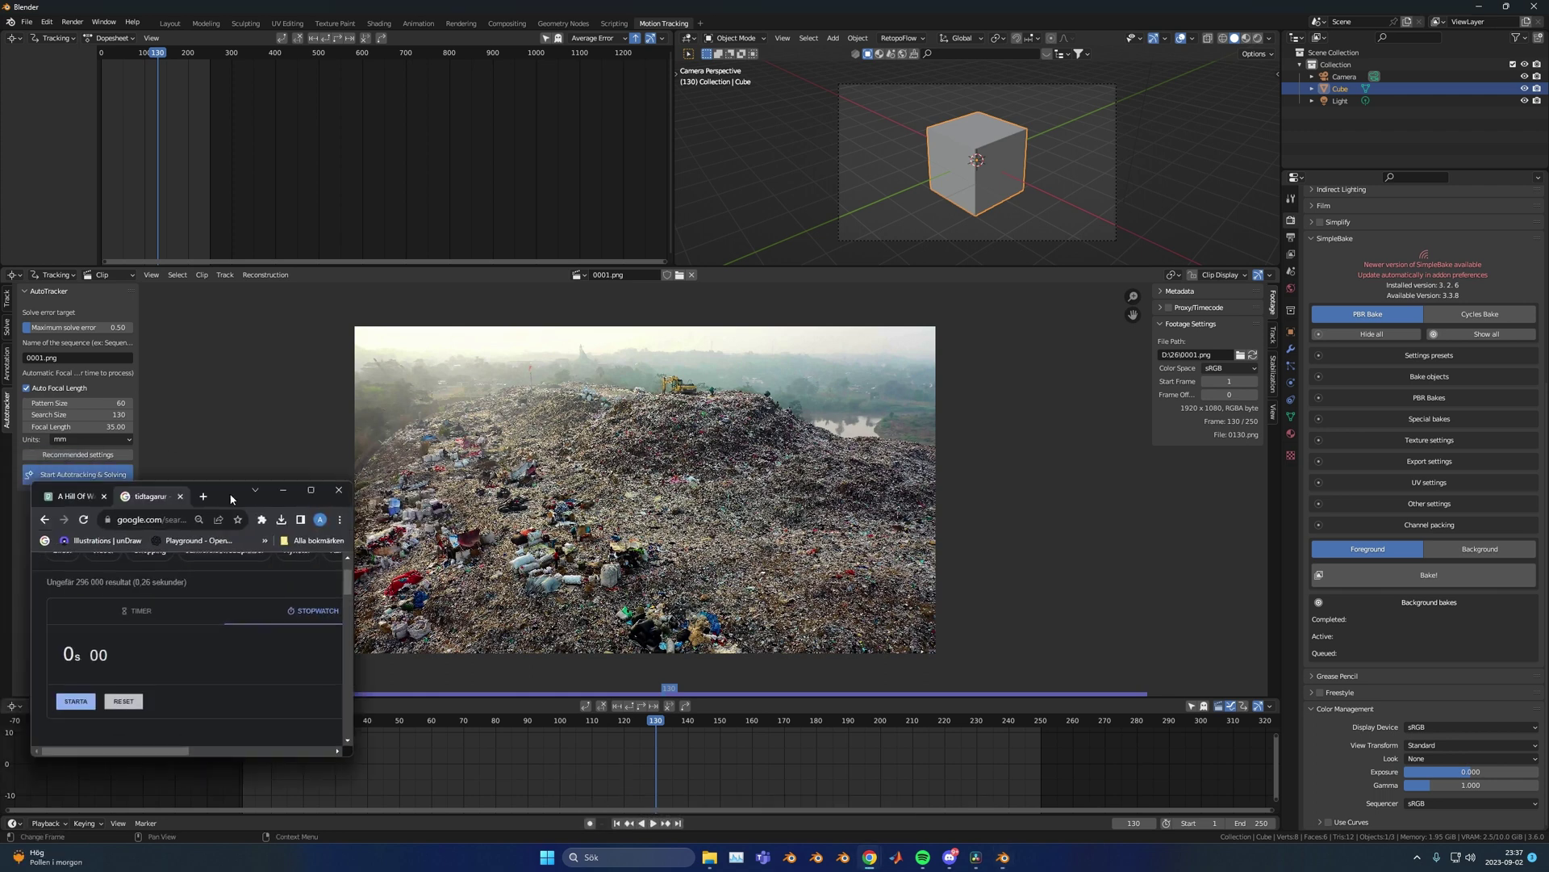
pyautogui.moveTo(230, 486); pyautogui.dragTo(303, 492)
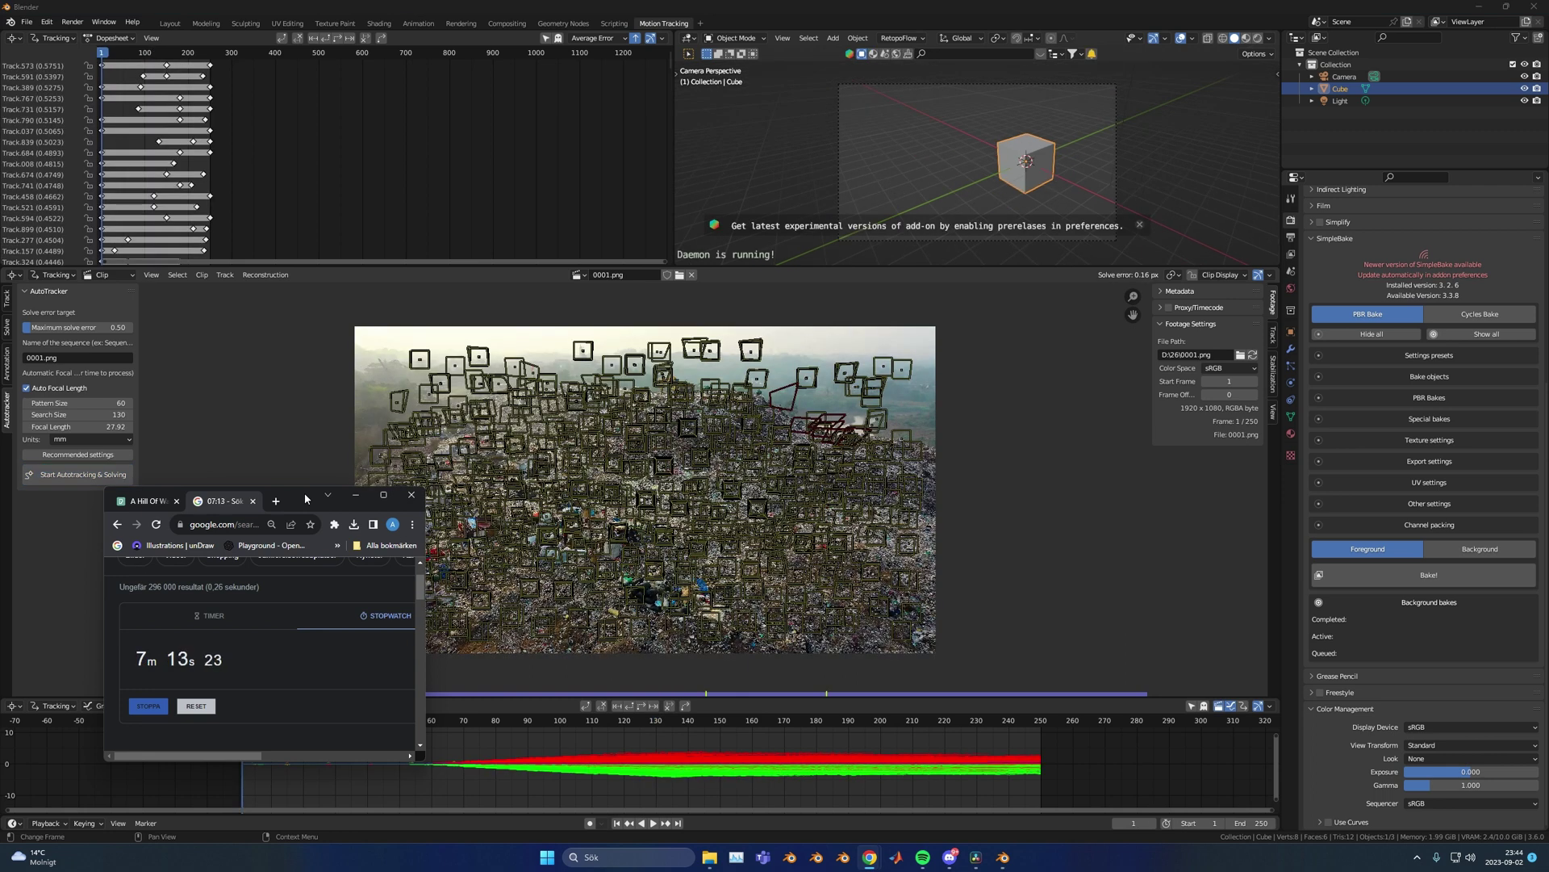
pyautogui.click(149, 706)
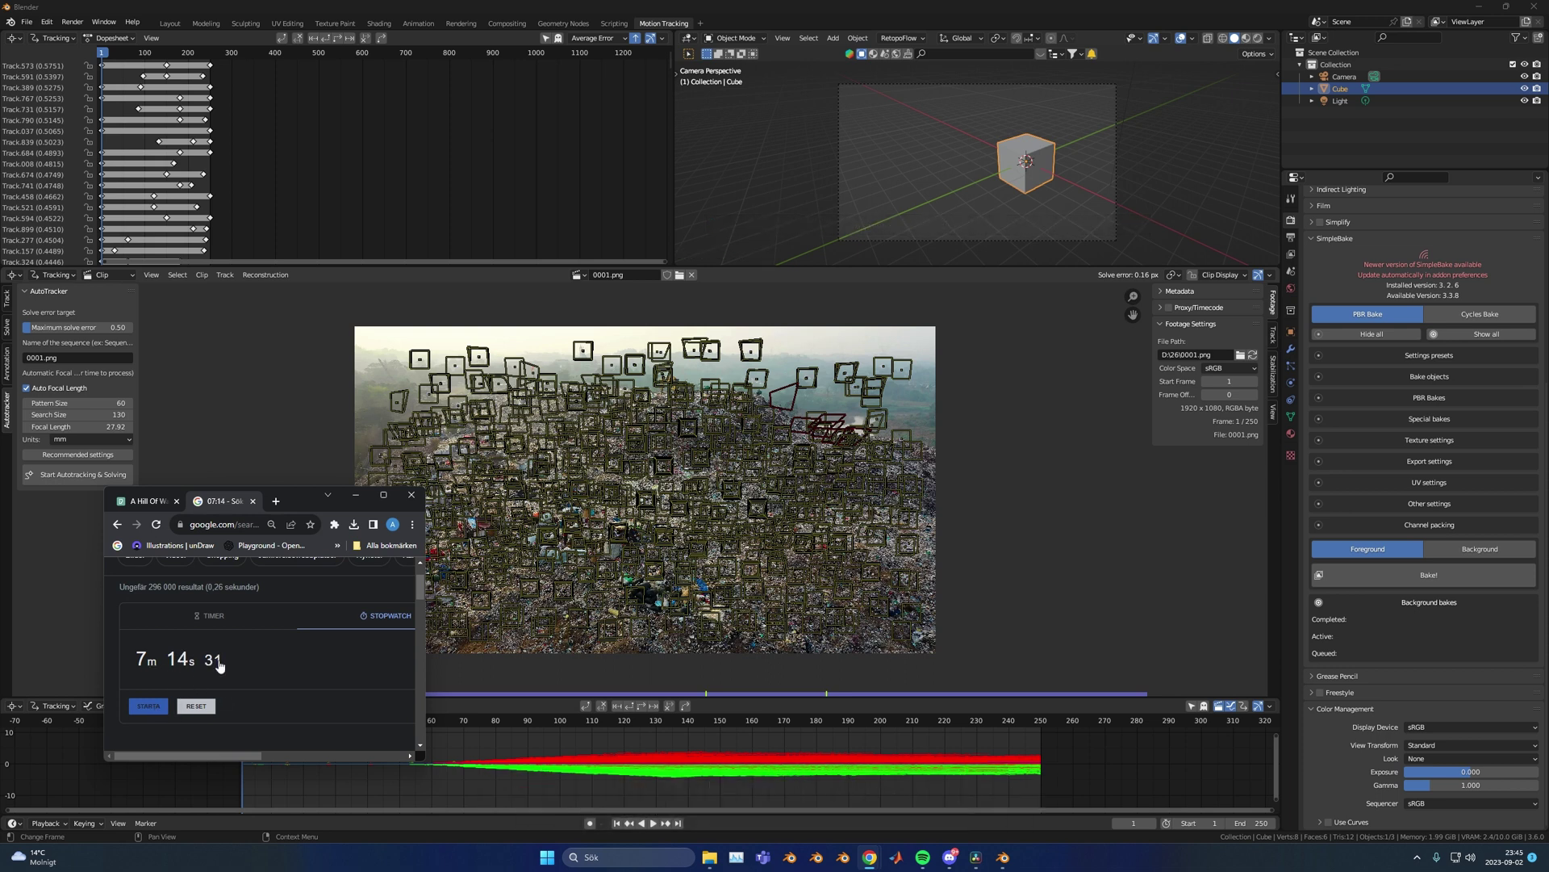
pyautogui.click(357, 496)
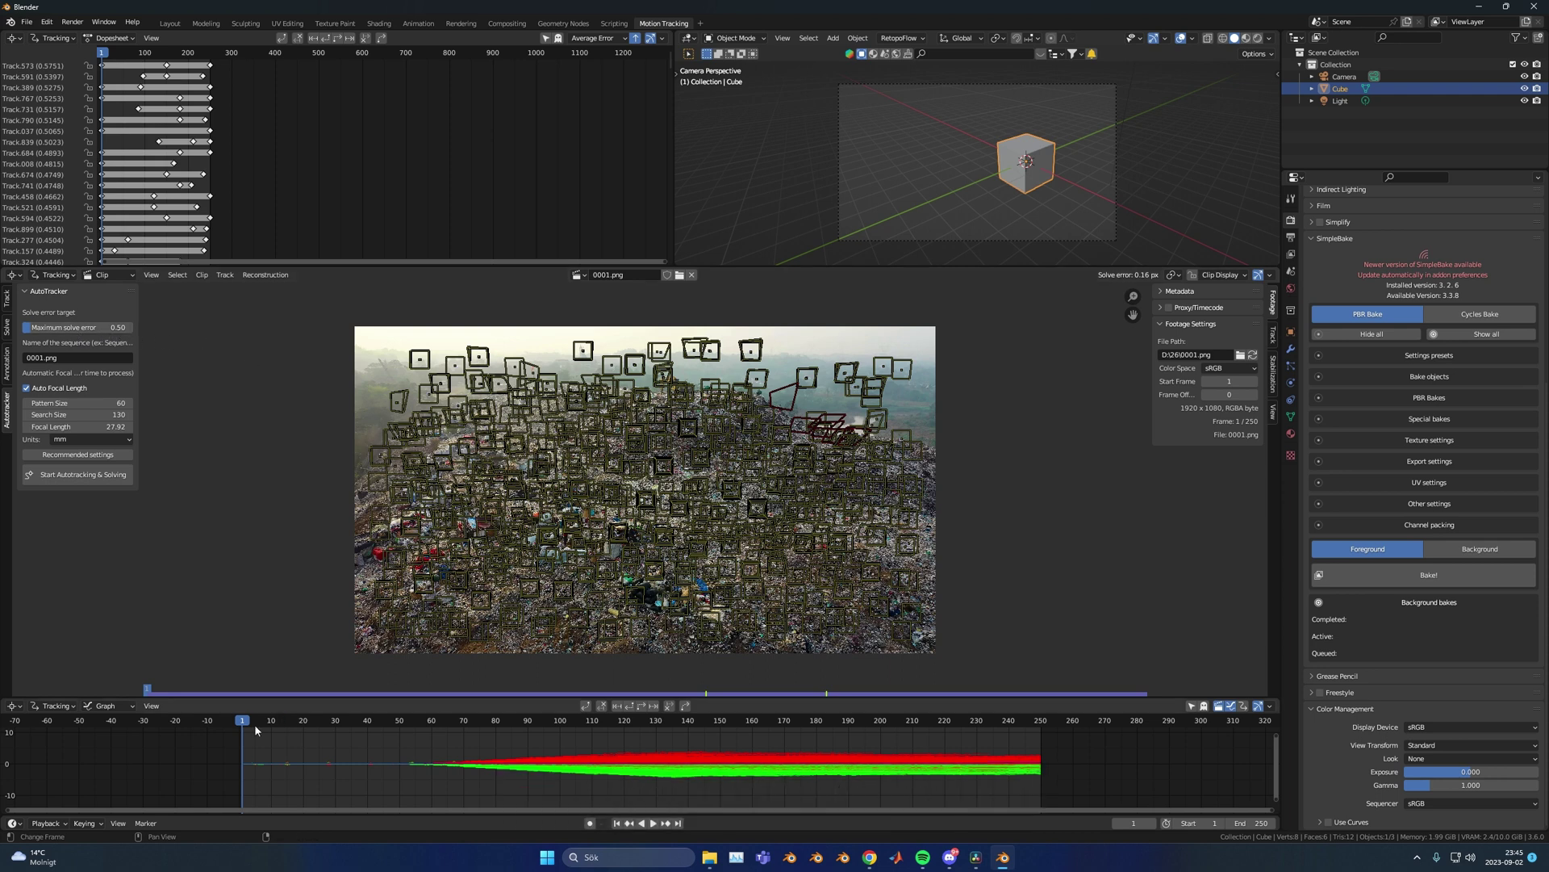
# Step: Scrub the tracked footage toward frame 133 and hide the clip image so only markers show
pyautogui.moveTo(254, 723); pyautogui.dragTo(870, 724)
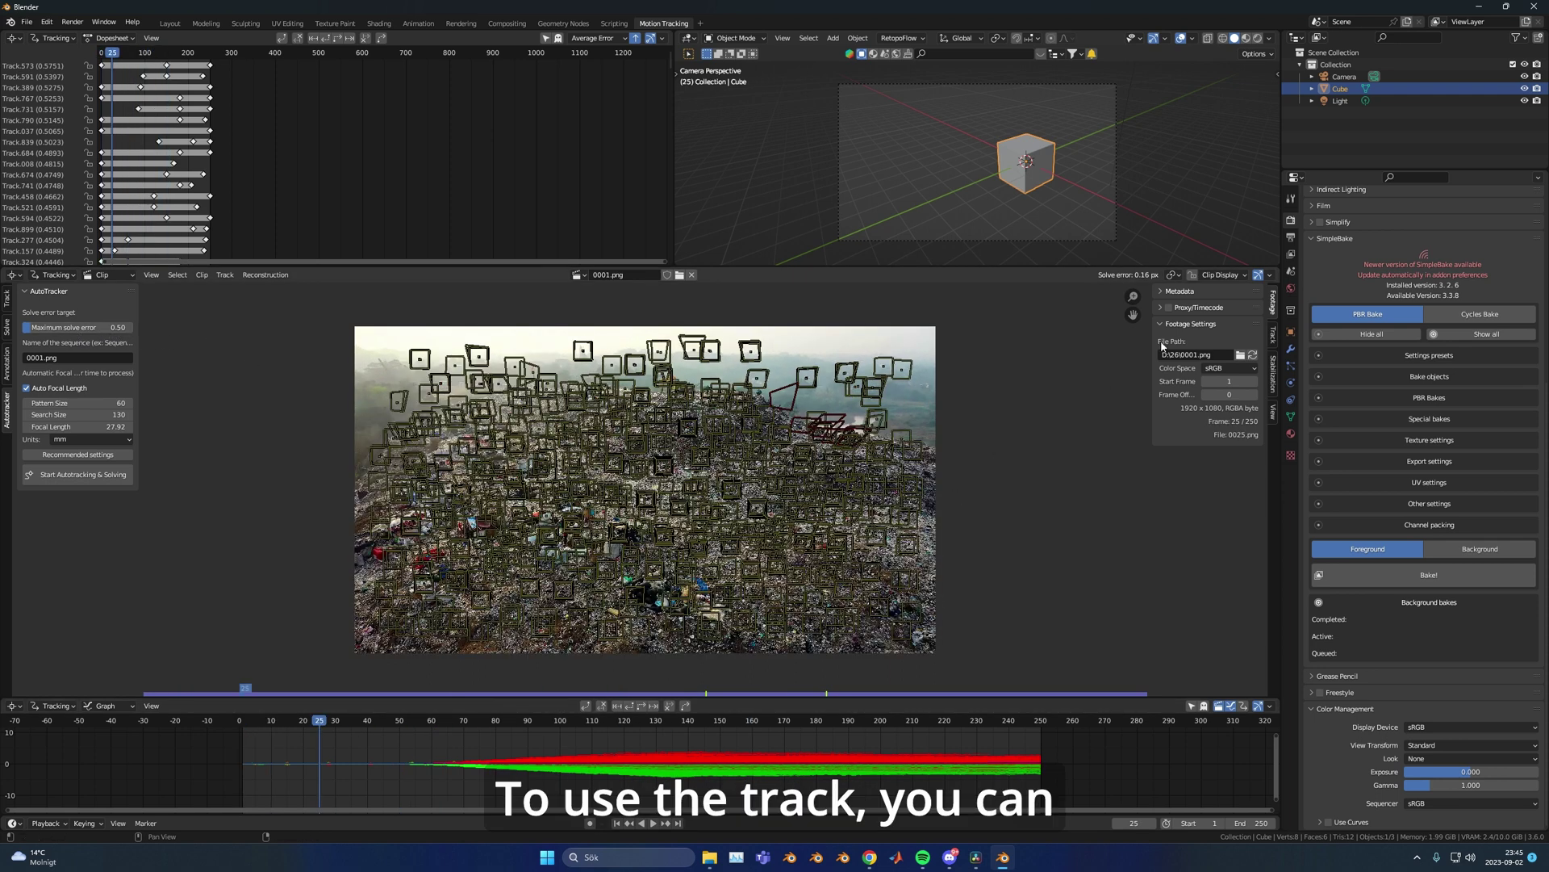
pyautogui.click(1220, 275)
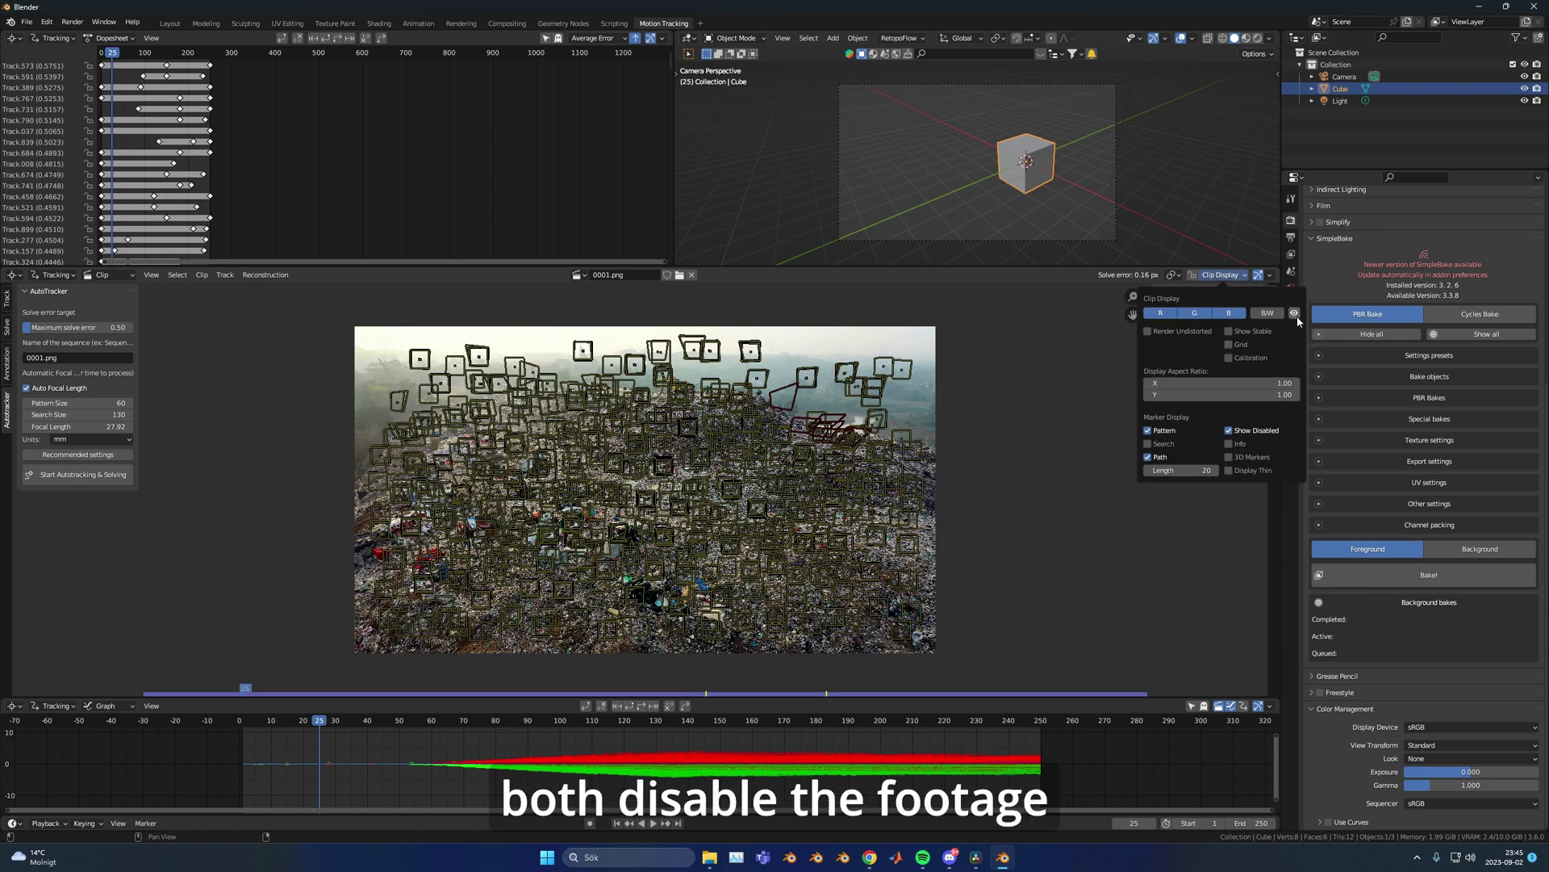
pyautogui.click(1295, 313)
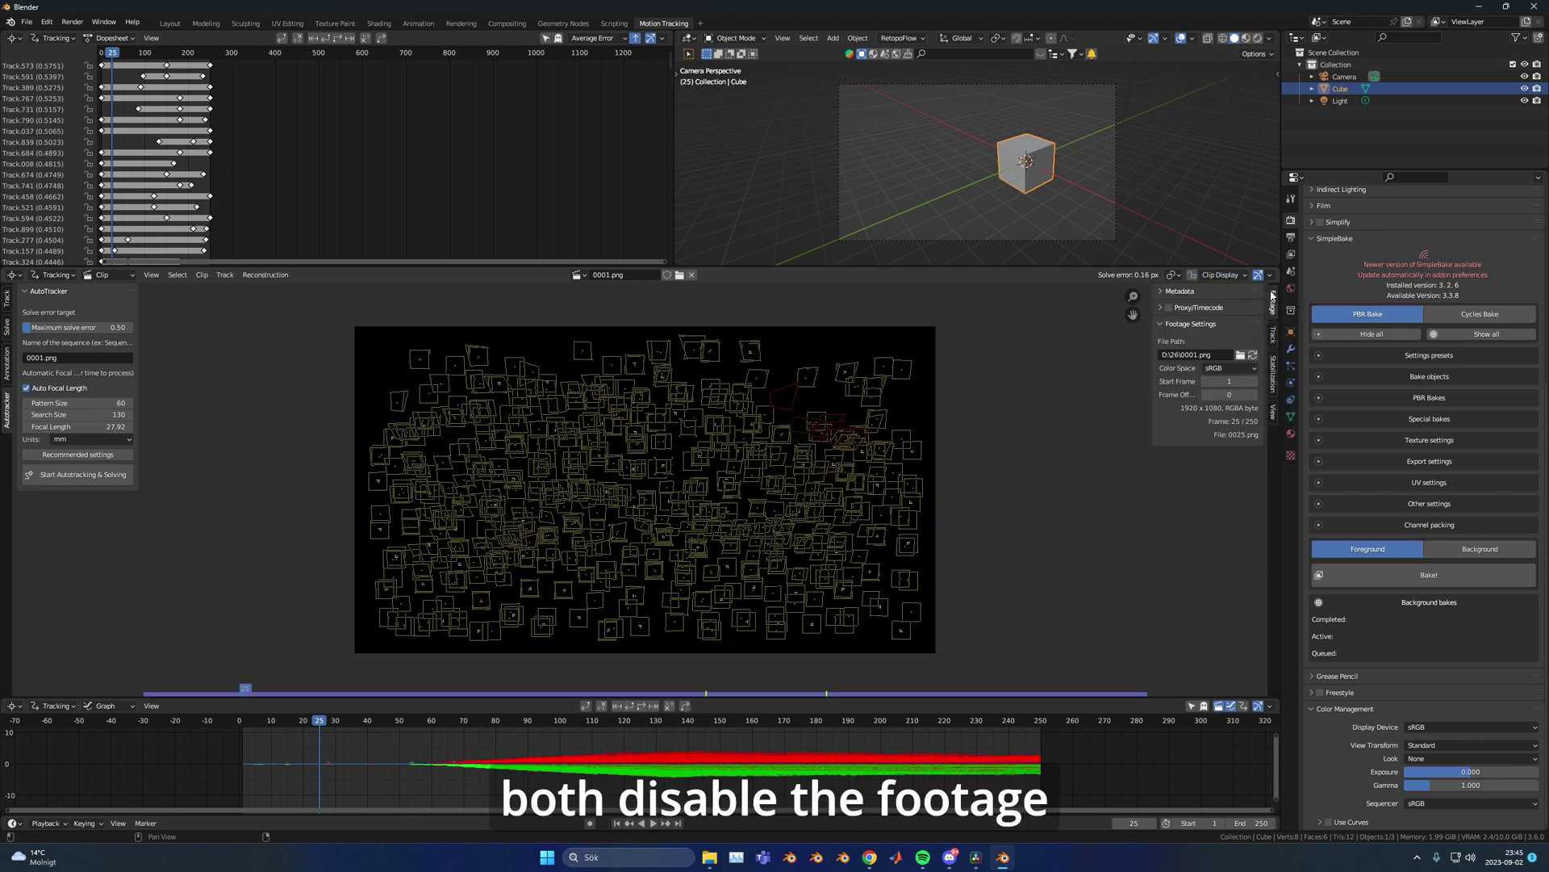
# Step: Restore the footage, turn off the tracker pattern boxes, and scrub through to review the tracks
pyautogui.click(1221, 275)
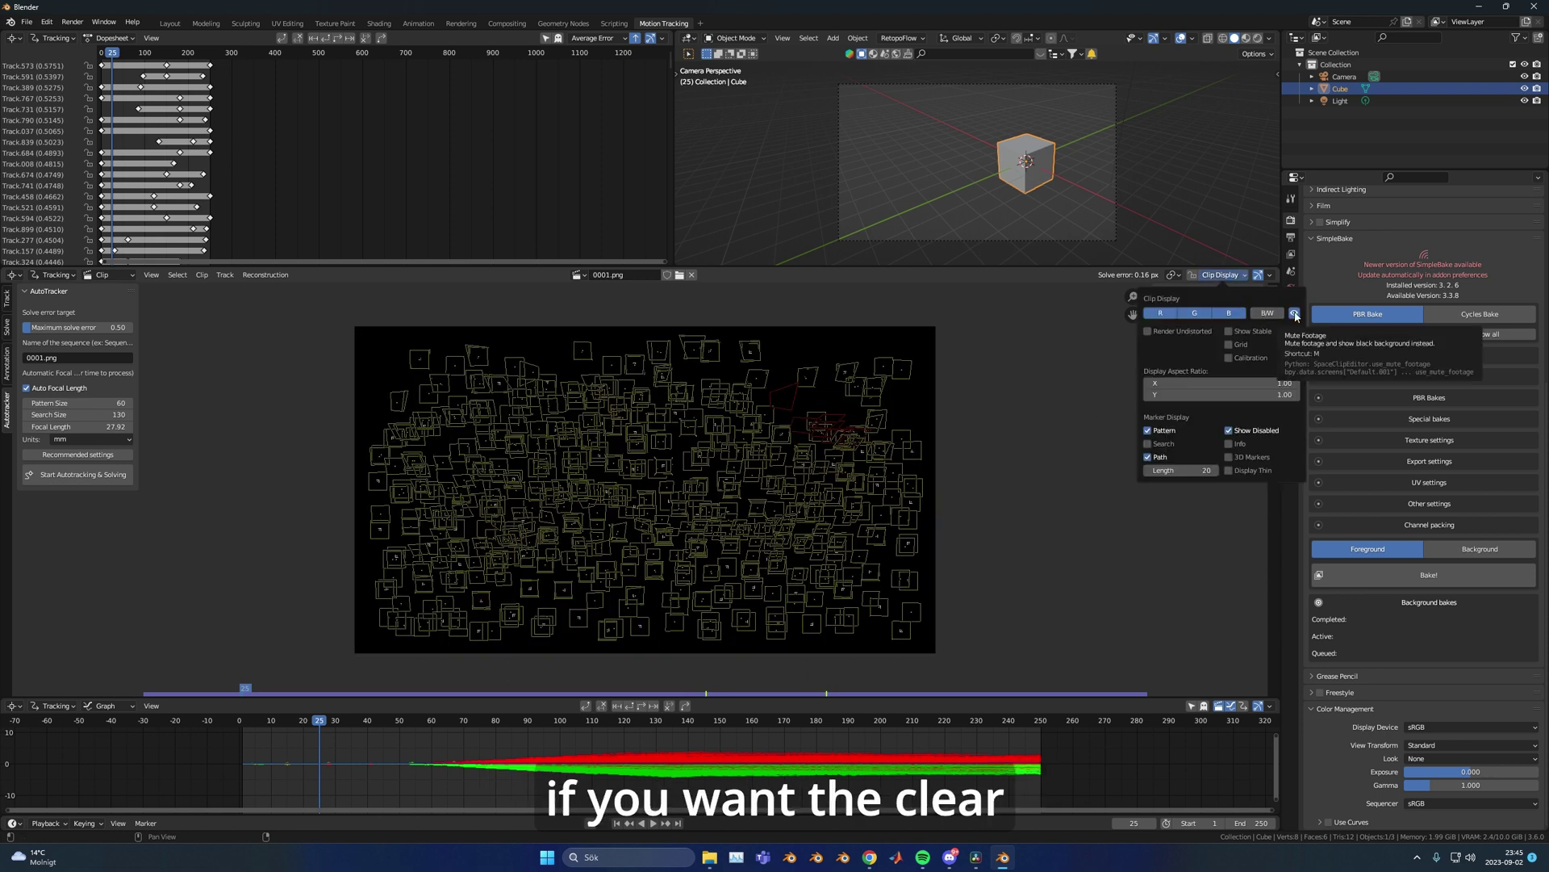
pyautogui.click(1294, 313)
pyautogui.click(1149, 430)
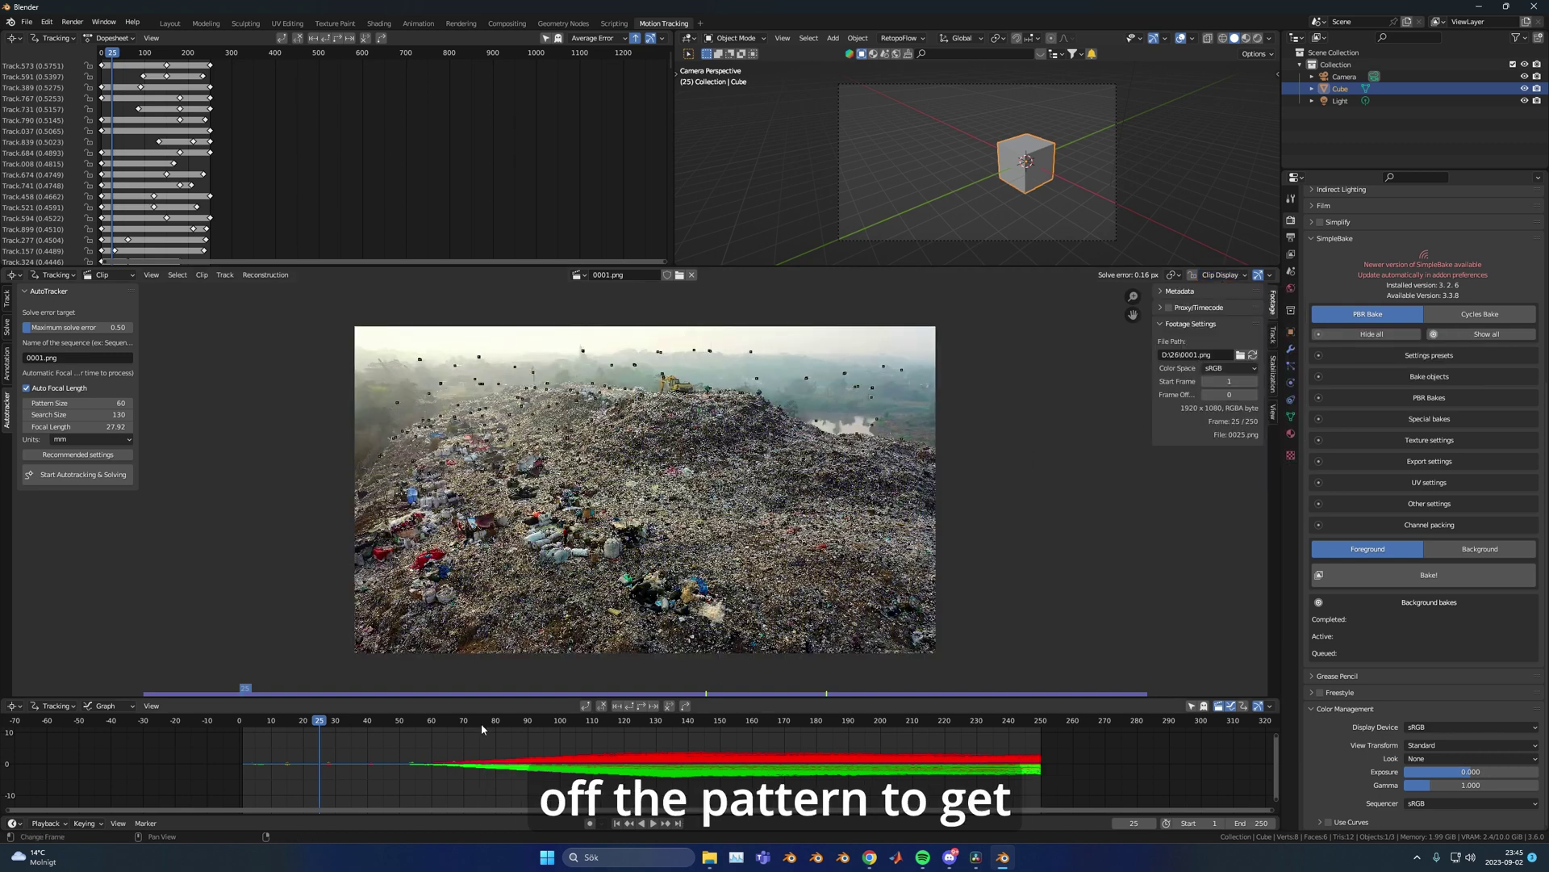
pyautogui.moveTo(483, 723); pyautogui.dragTo(665, 719)
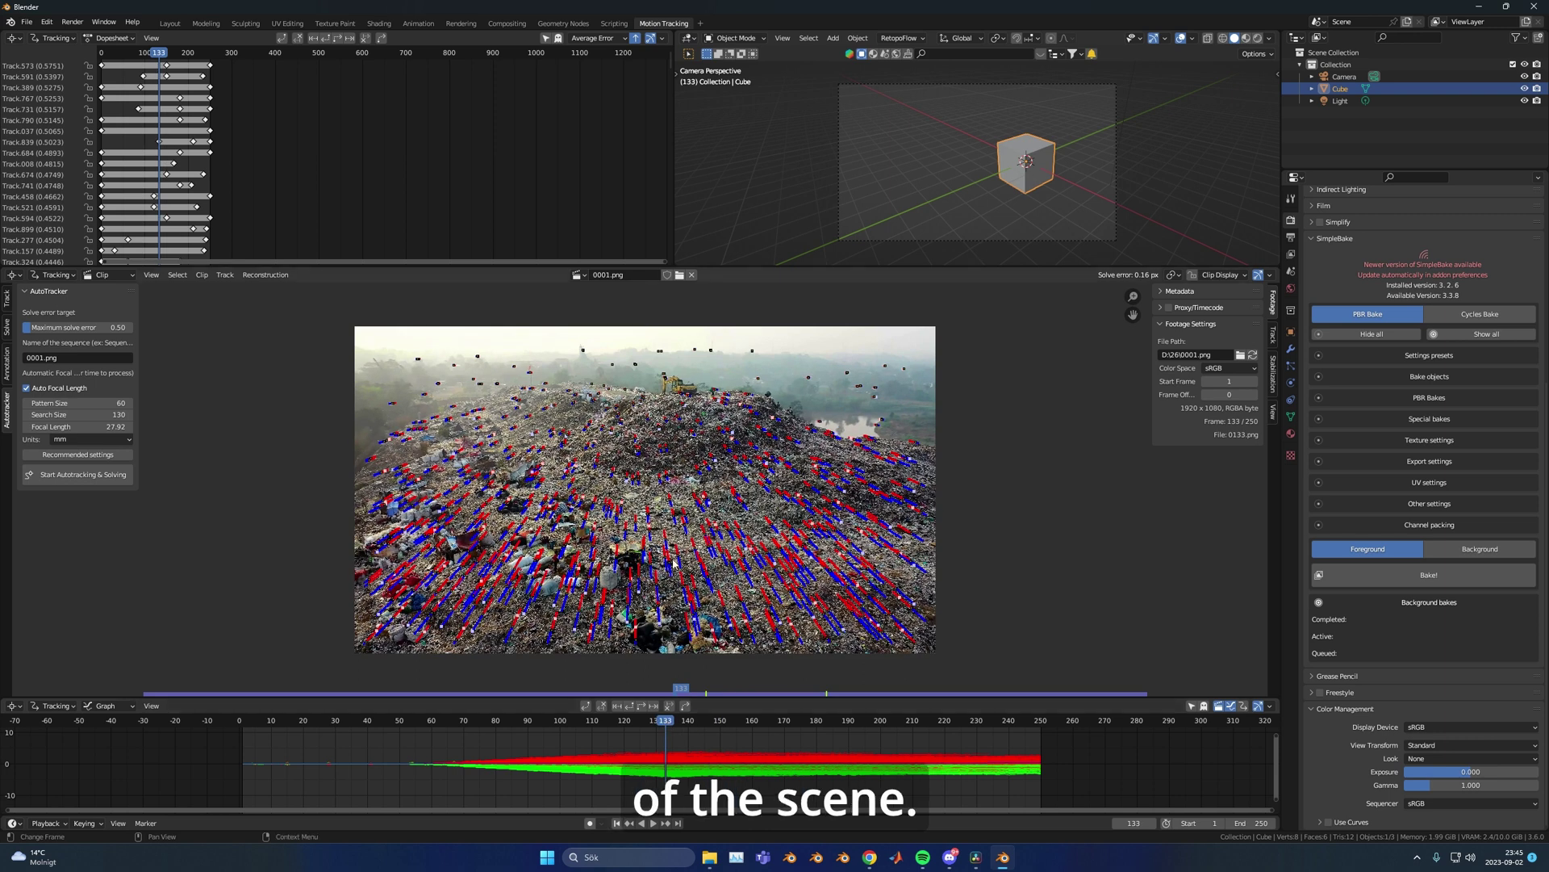
# Step: Set up the tracking scene from the Solve tab with a footage background and ground
pyautogui.scroll(2, 749, 543)
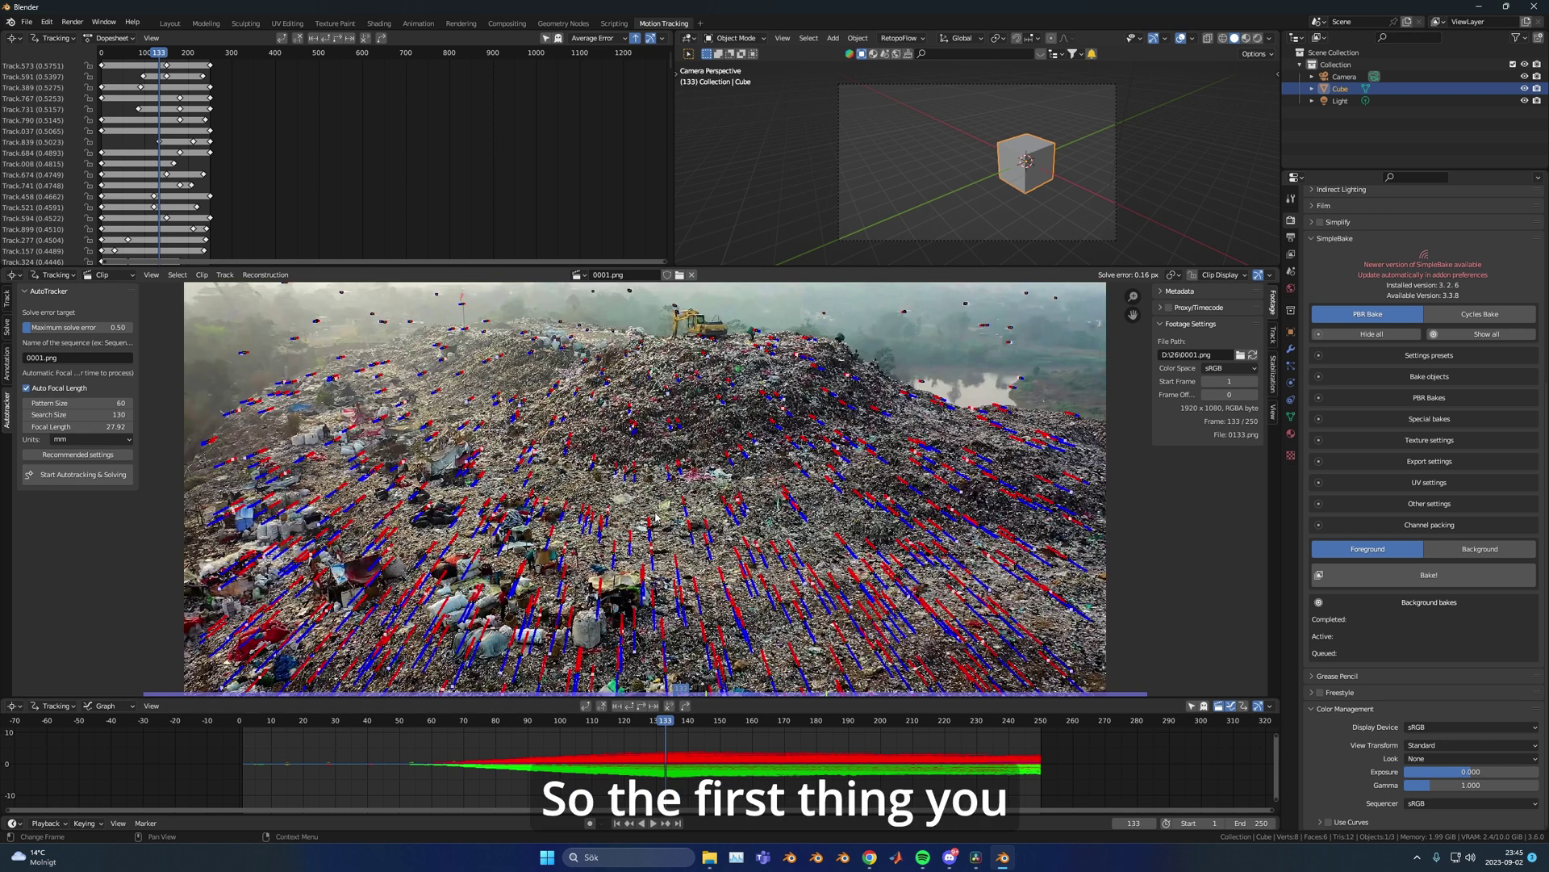
pyautogui.click(6, 329)
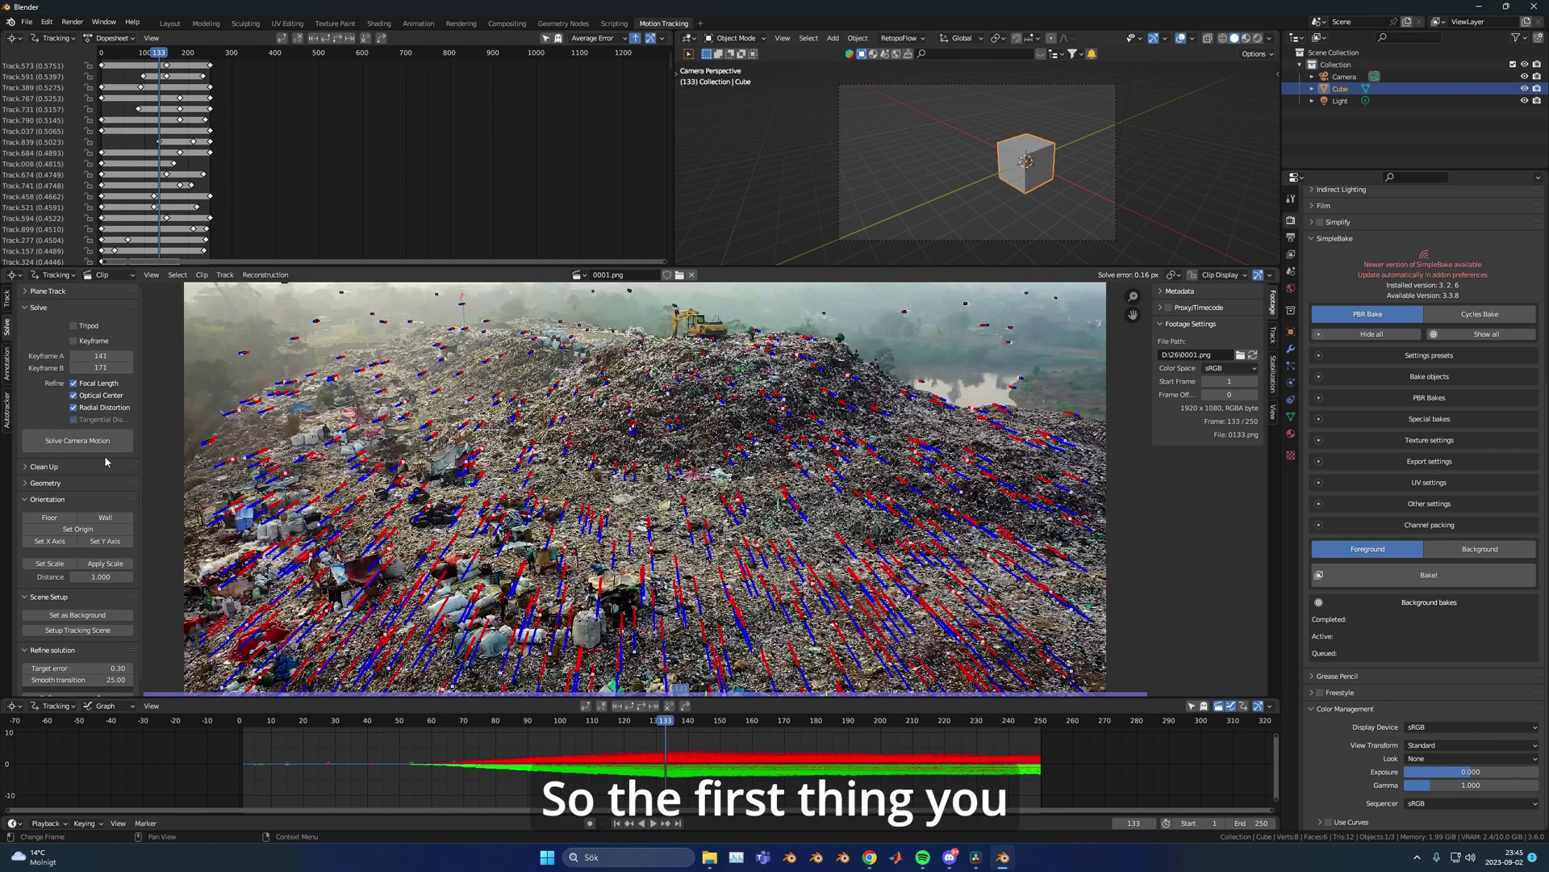
pyautogui.scroll(-1, 95, 460)
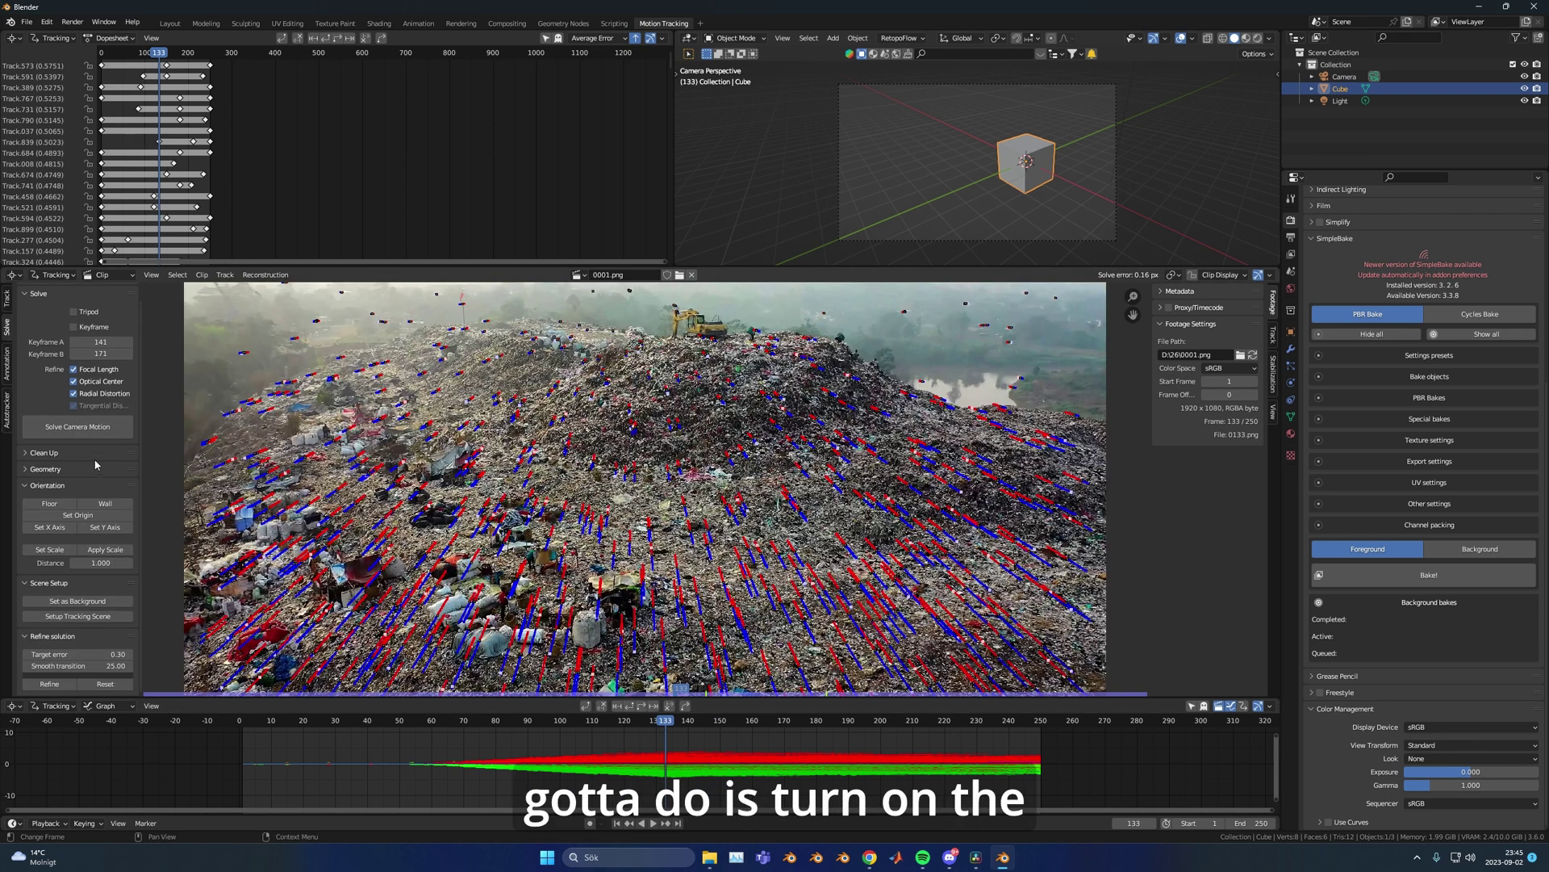
pyautogui.click(108, 617)
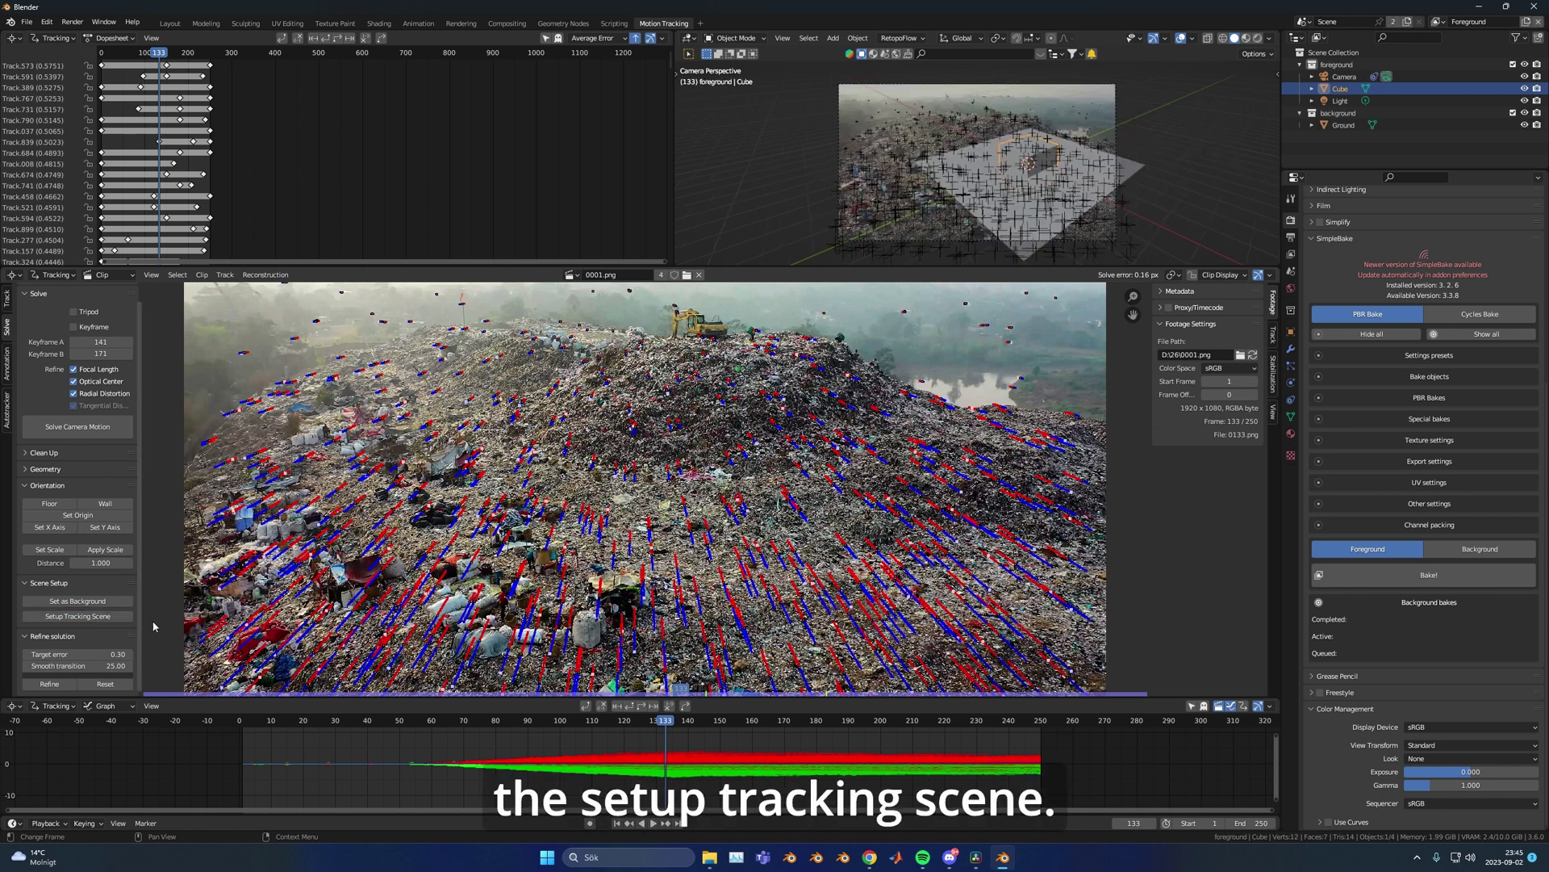
# Step: Set the floor from the selected ground trackers and place the origin at the middle tracker
pyautogui.moveTo(771, 608); pyautogui.dragTo(699, 511, button='middle')
pyautogui.scroll(4, 699, 511)
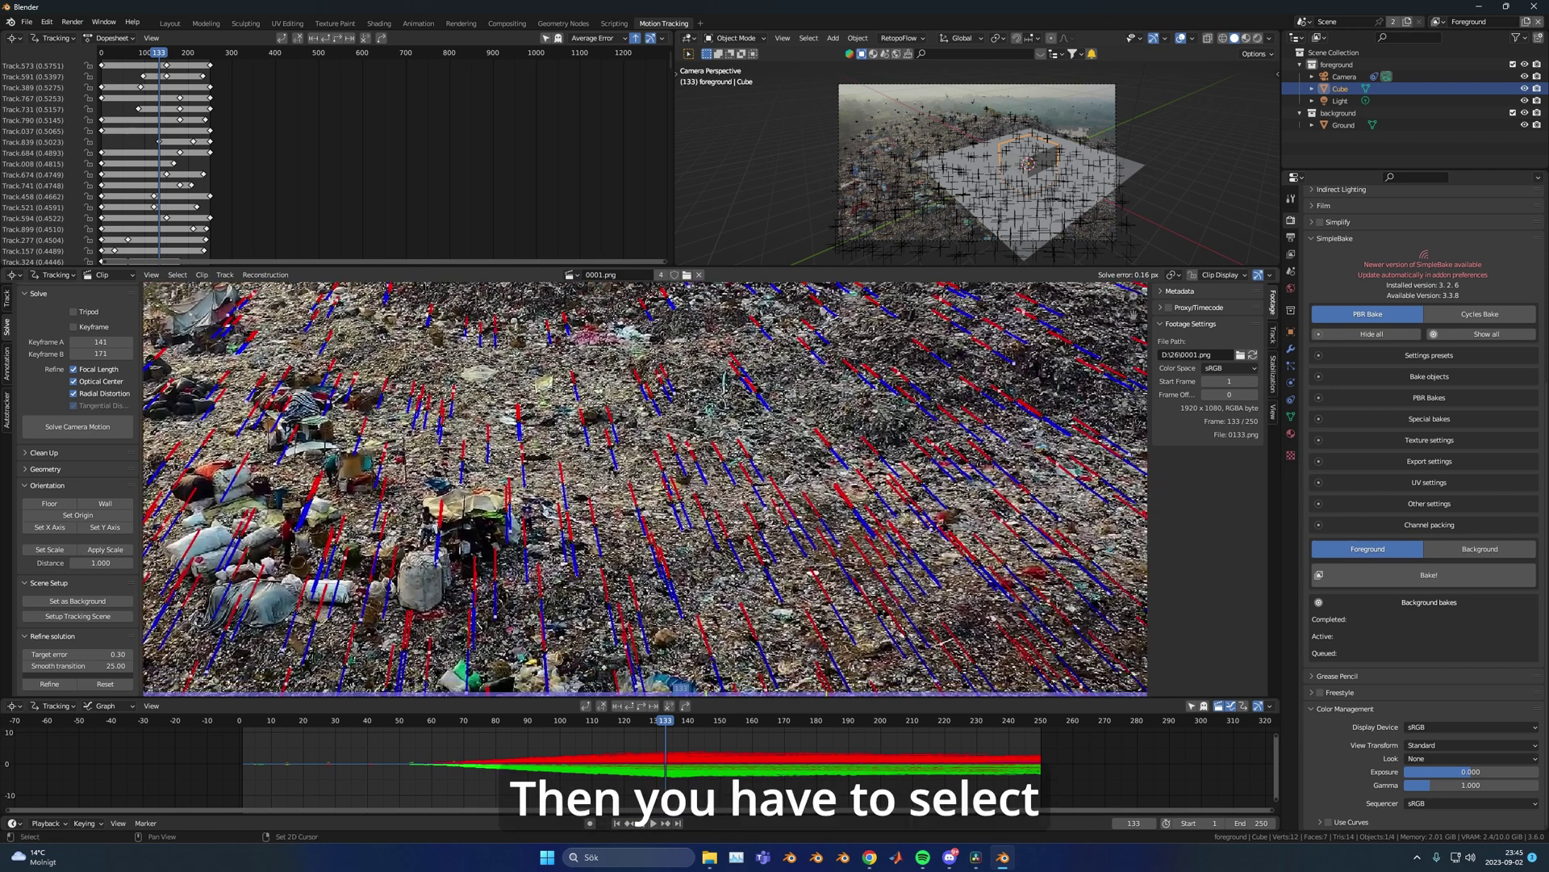
pyautogui.scroll(2, 678, 496)
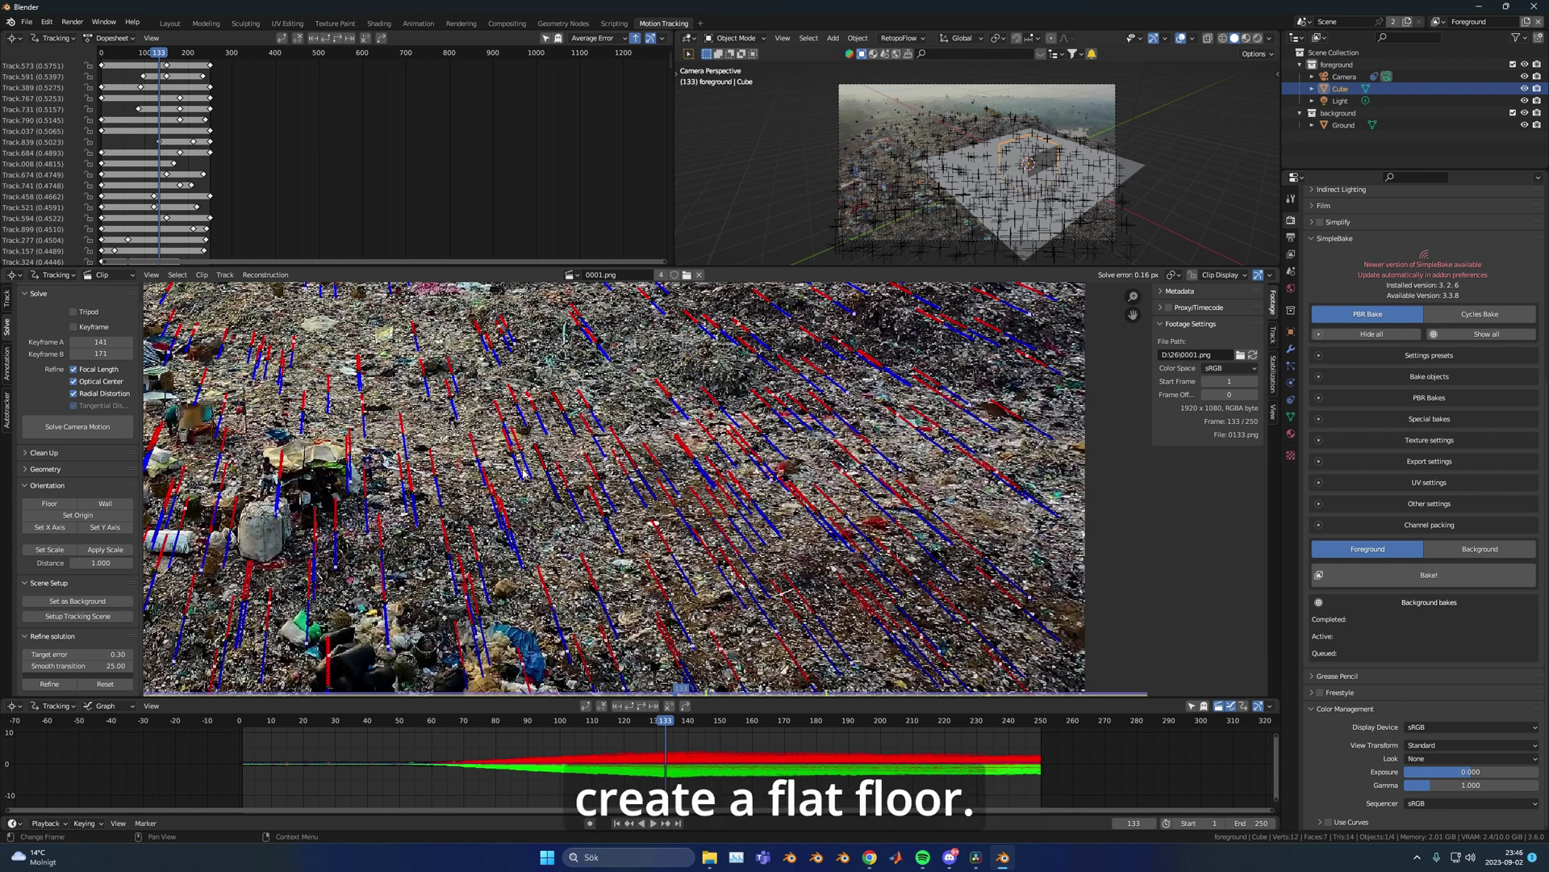
pyautogui.click(50, 503)
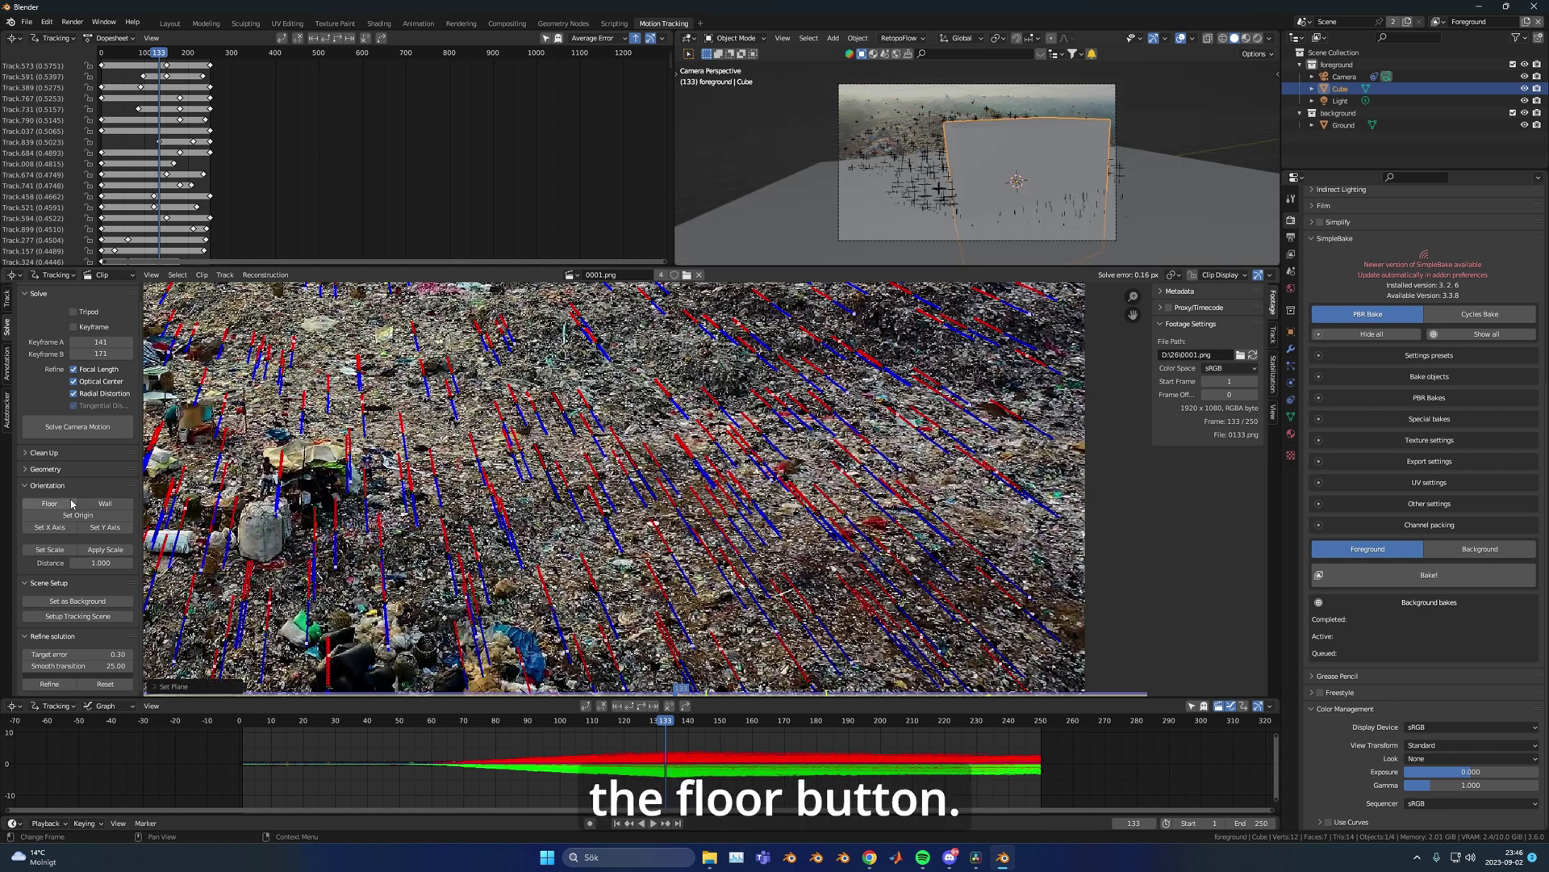
pyautogui.scroll(3, 666, 480)
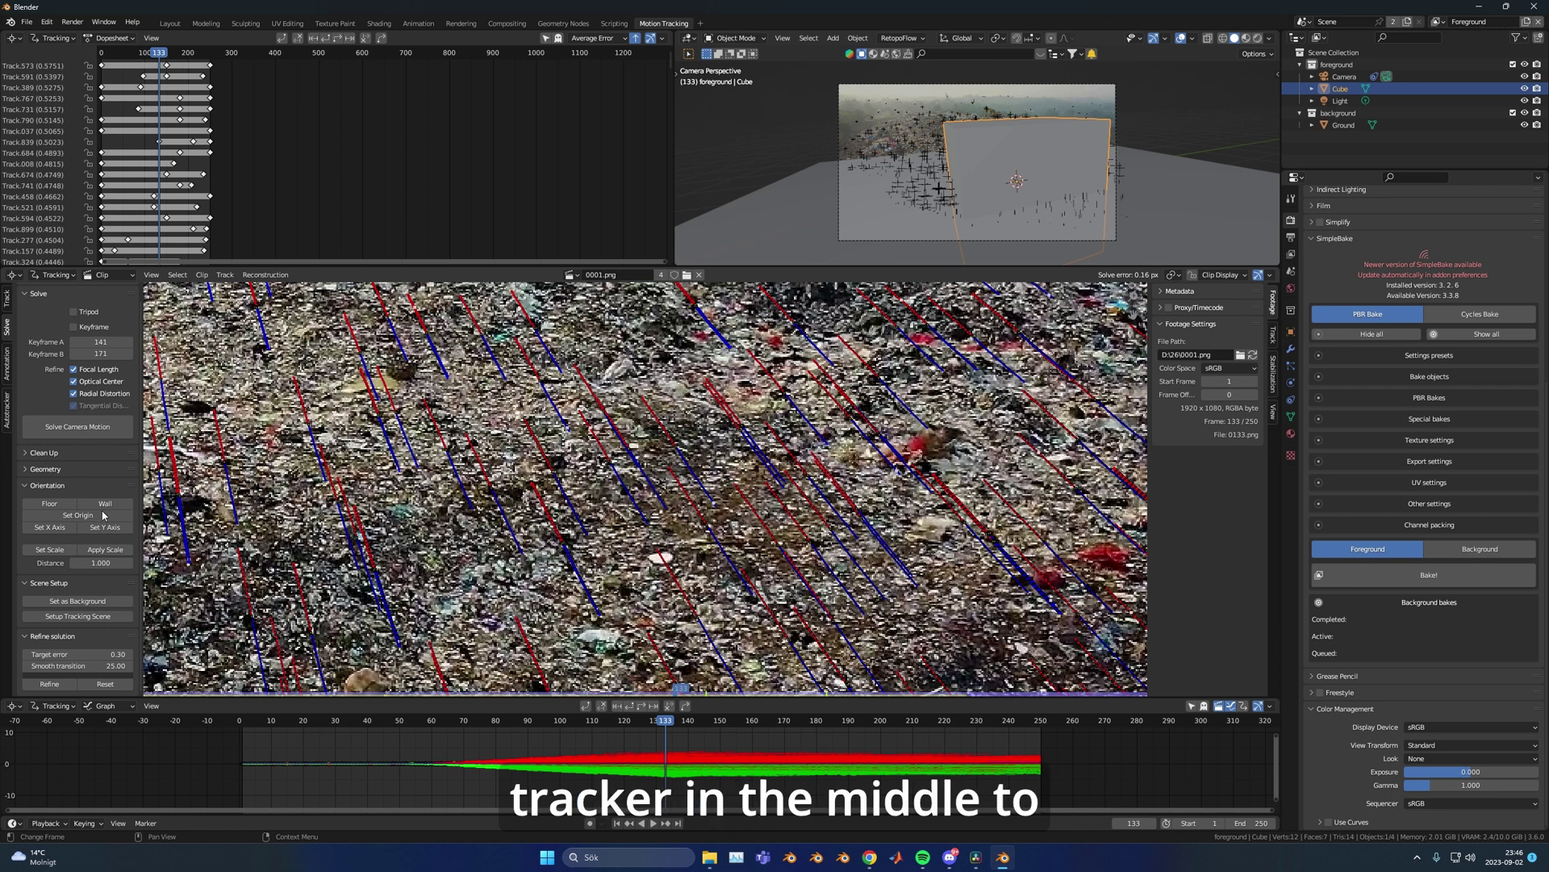
pyautogui.click(78, 515)
pyautogui.scroll(-3, 447, 443)
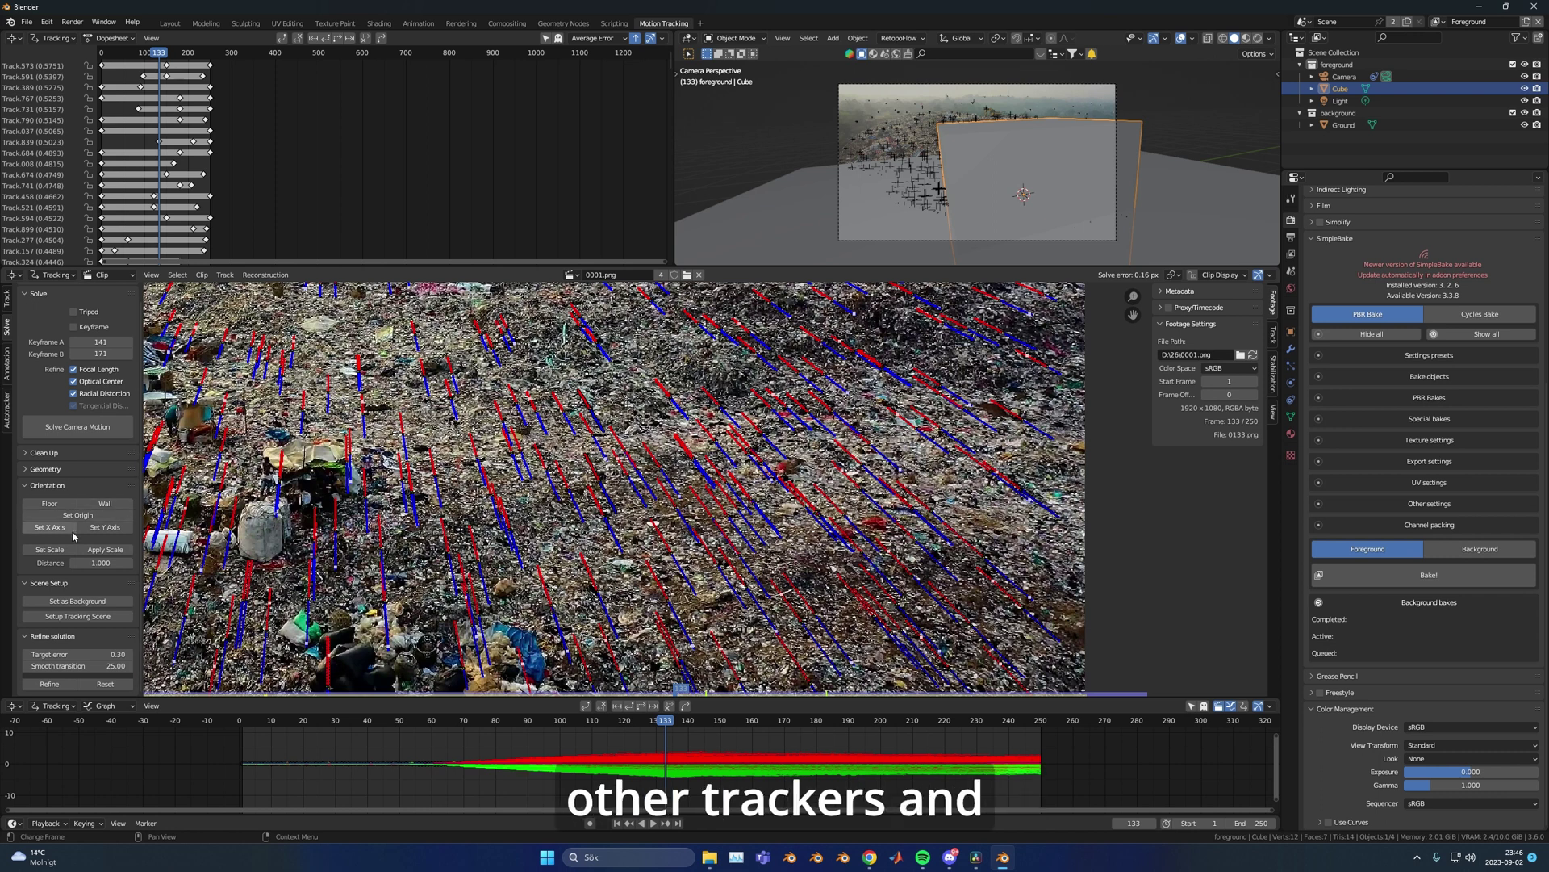
# Step: Enter a 1.9 tracker distance and apply it as the scene scale
pyautogui.click(100, 562)
pyautogui.write('1.9')
pyautogui.press('Return')
pyautogui.click(64, 554)
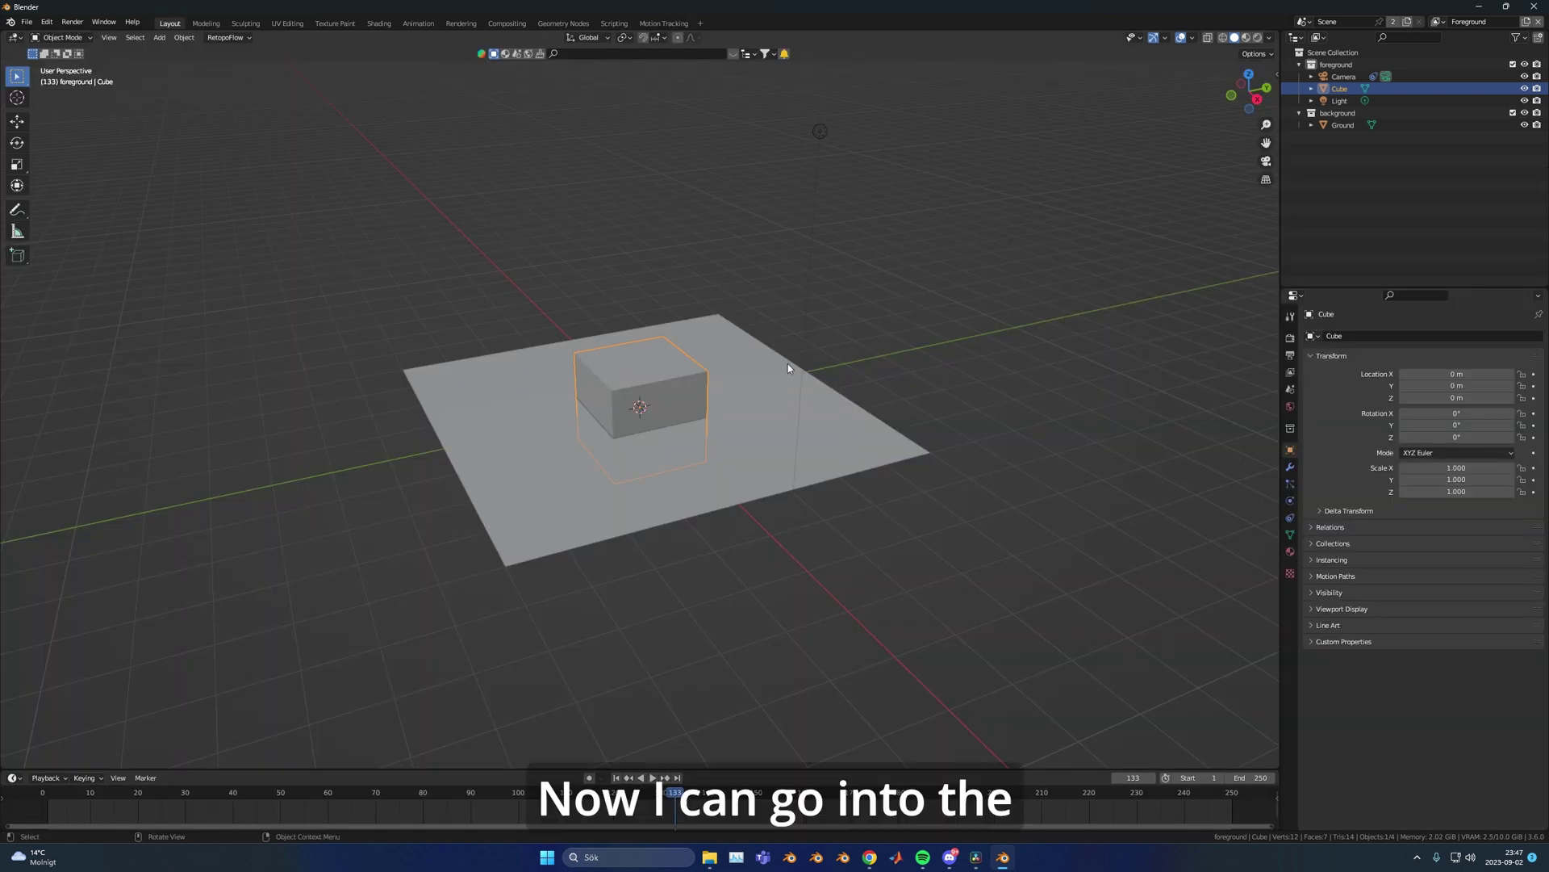
# Step: Lift the cube 1 m along Z, look through the tracked camera, and hide the Ground plane
pyautogui.write('gz1')
pyautogui.press('Return')
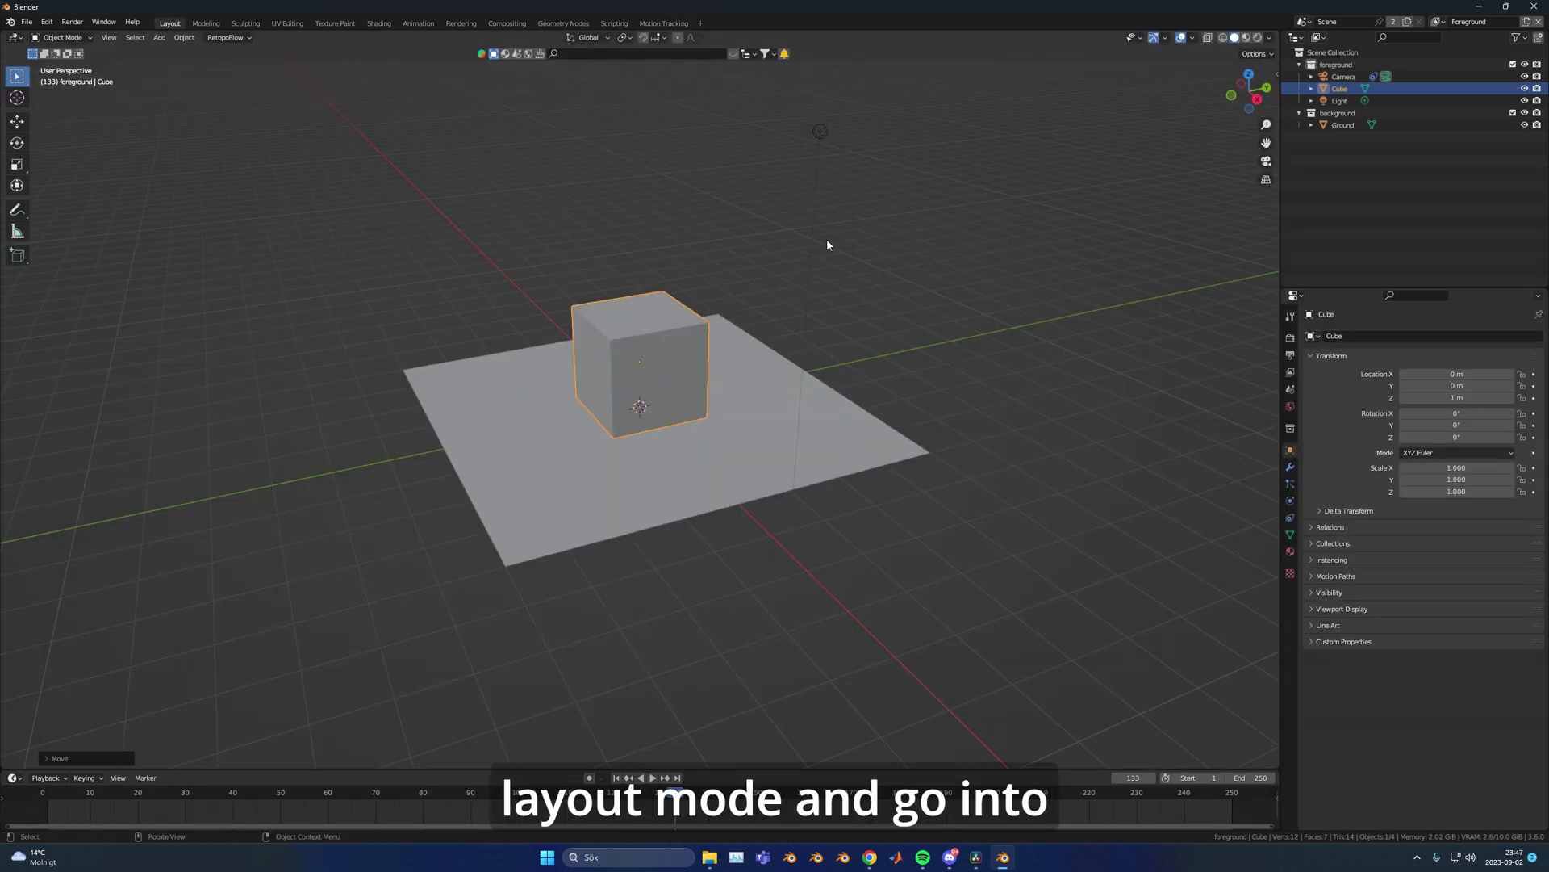
pyautogui.click(1266, 161)
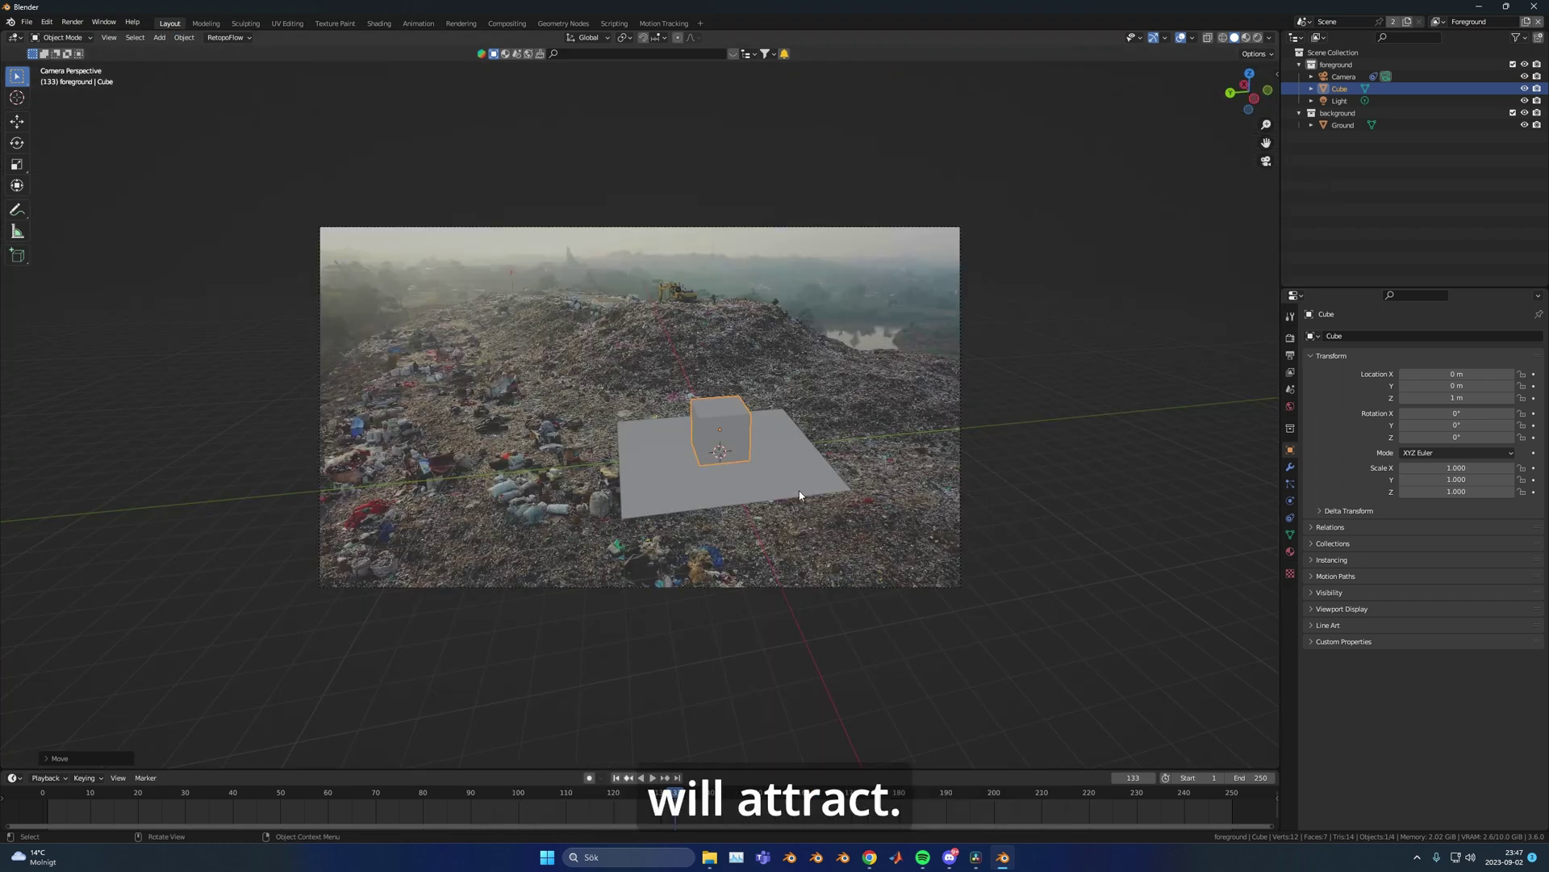
pyautogui.click(1343, 125)
pyautogui.click(1525, 125)
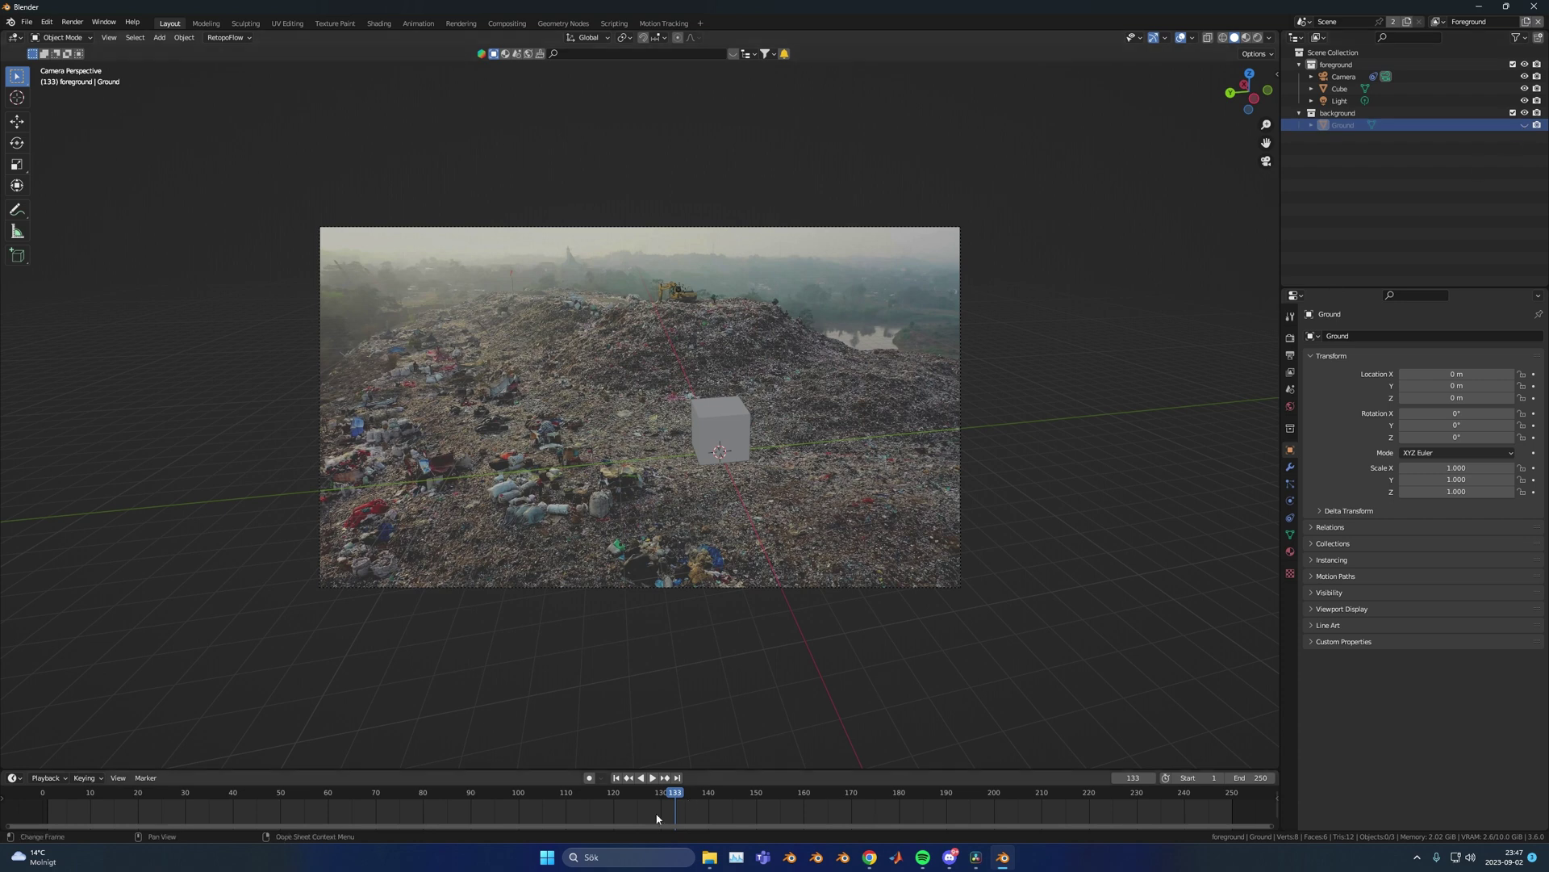
# Step: Scrub and play the timeline, then zoom the camera view in to check the cube against the footage
pyautogui.moveTo(670, 799); pyautogui.dragTo(1140, 769)
pyautogui.press('space')
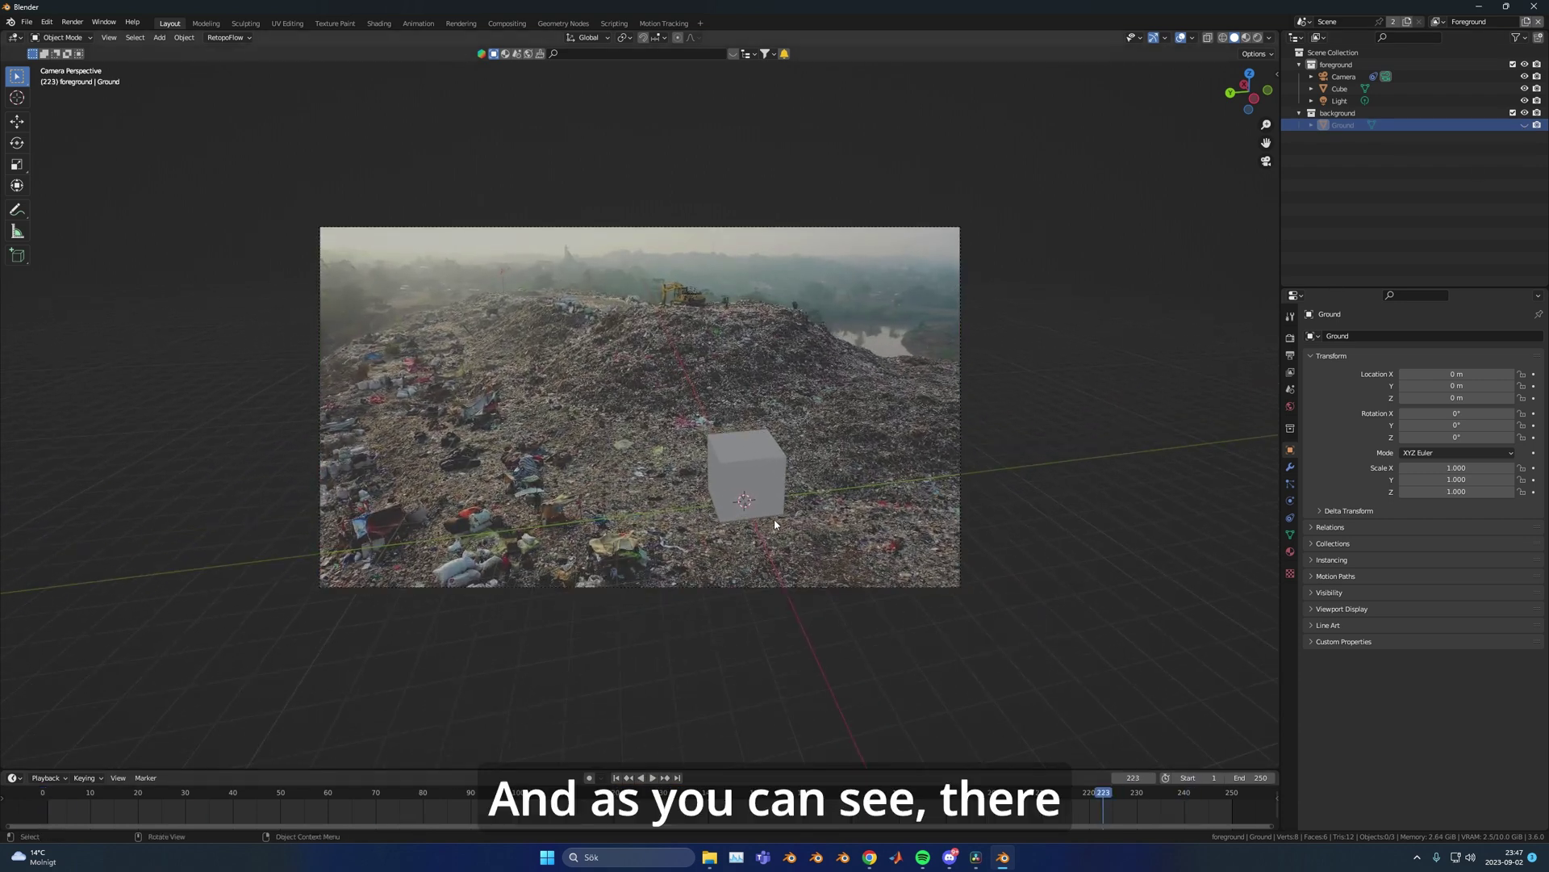
pyautogui.keyDown('ctrl'); pyautogui.moveTo(844, 593); pyautogui.dragTo(874, 657, button='middle'); pyautogui.keyUp('ctrl')
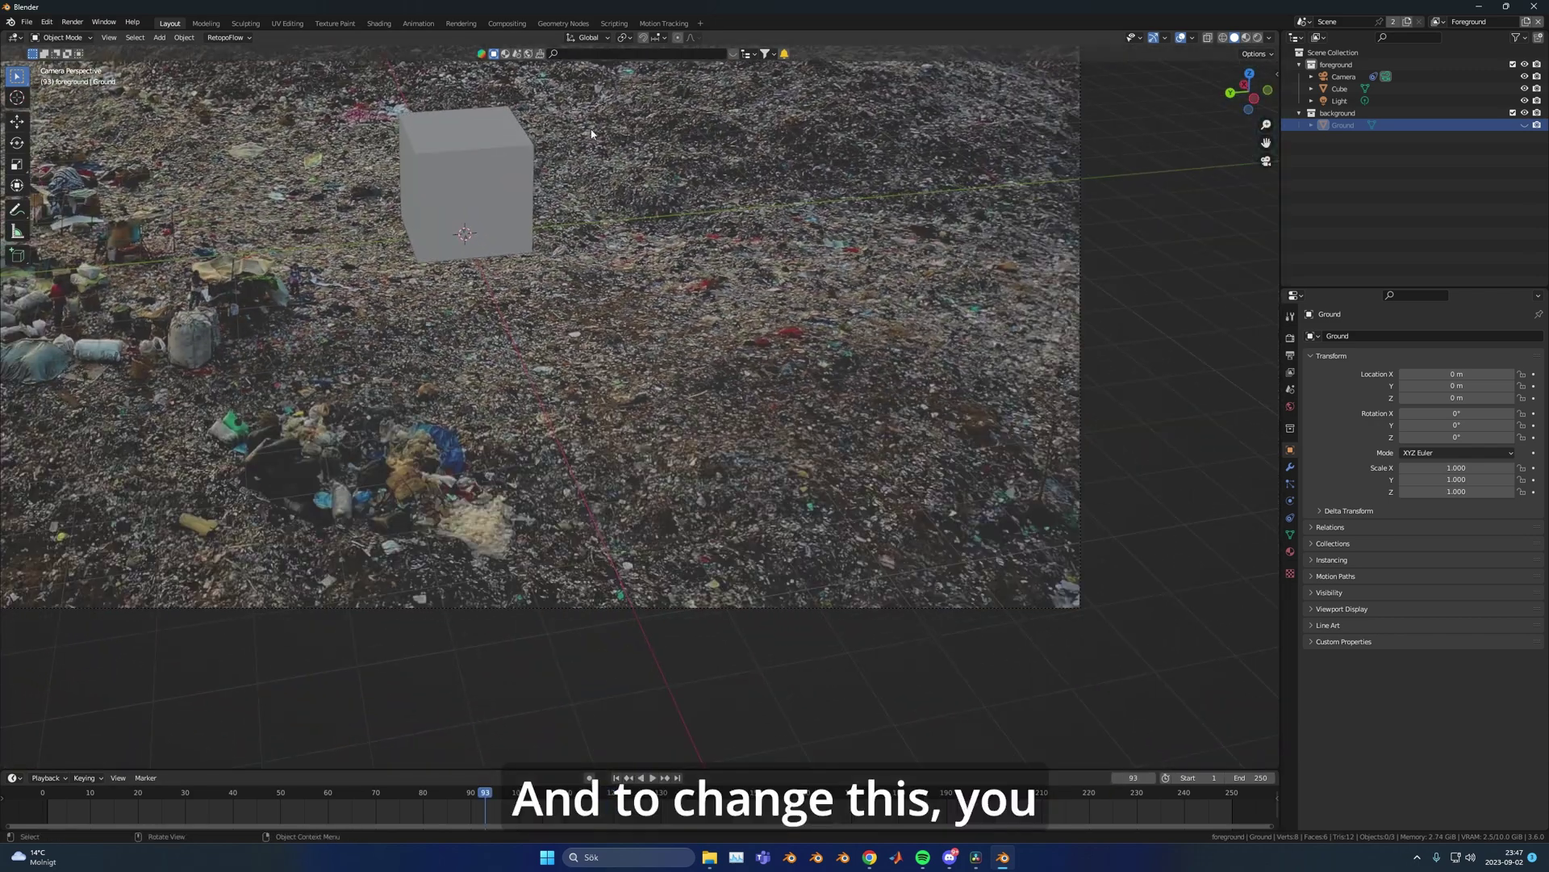
# Step: Back in Motion Tracking, fit the footage view and set the floor from newly chosen ground trackers
pyautogui.click(663, 24)
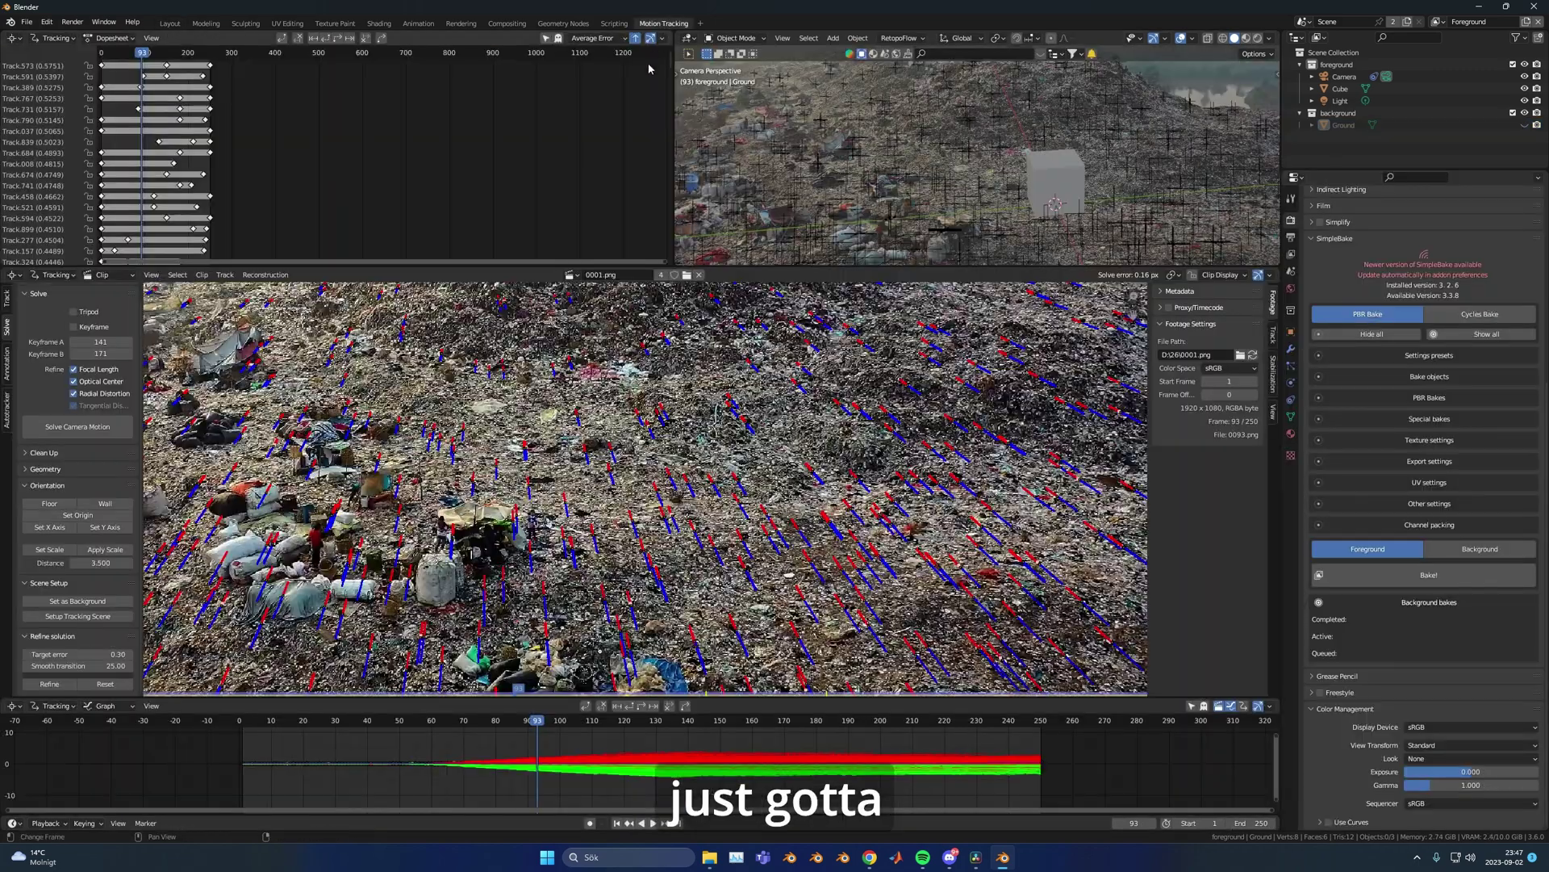
pyautogui.scroll(4, 746, 607)
pyautogui.press('Home')
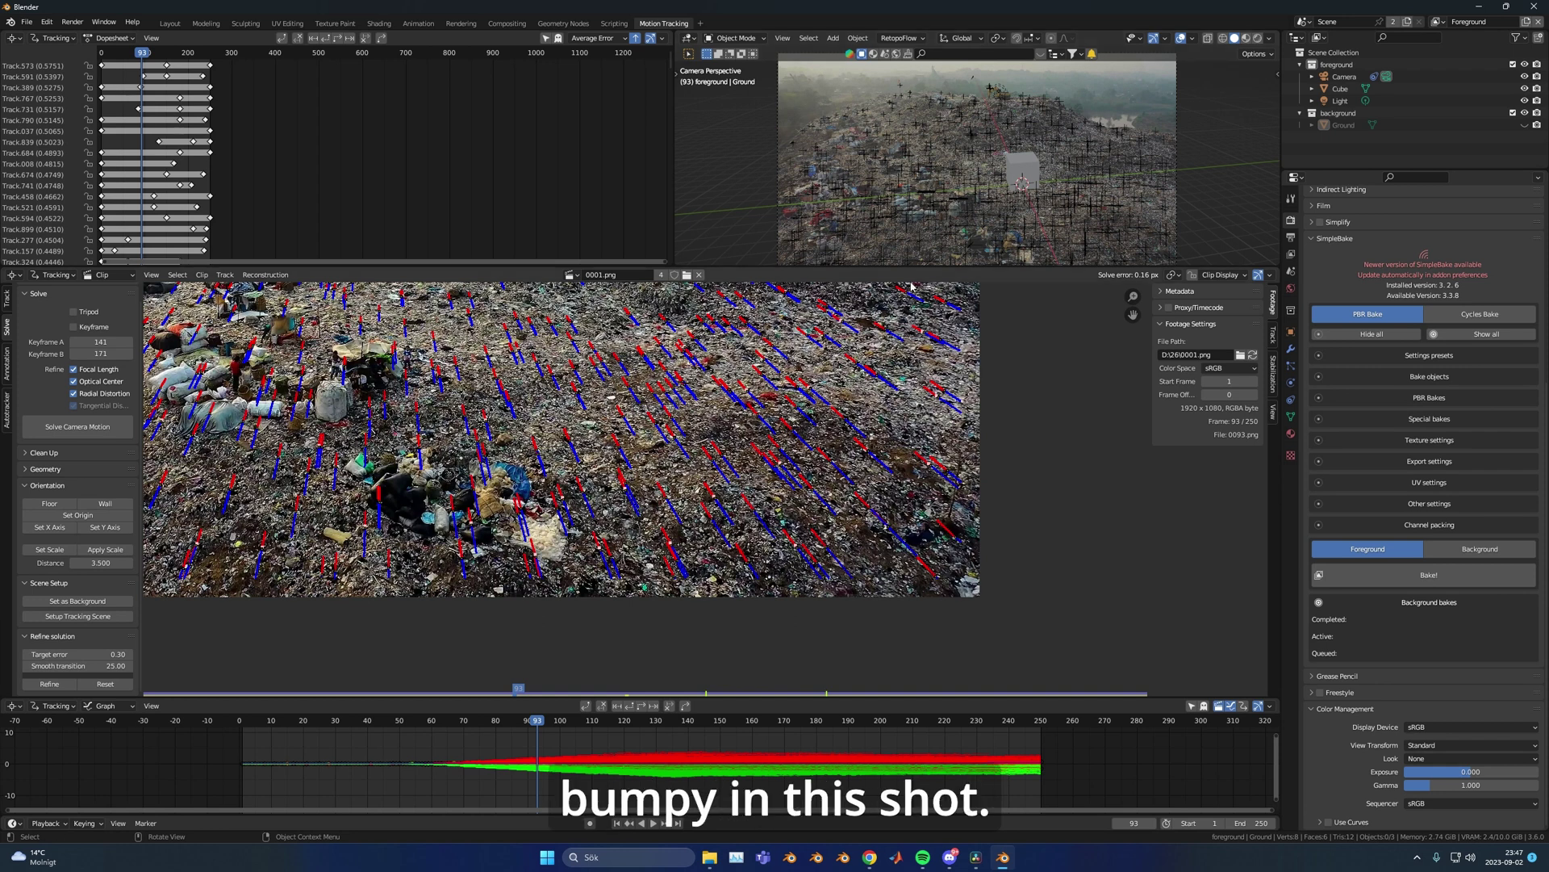
pyautogui.press('f')
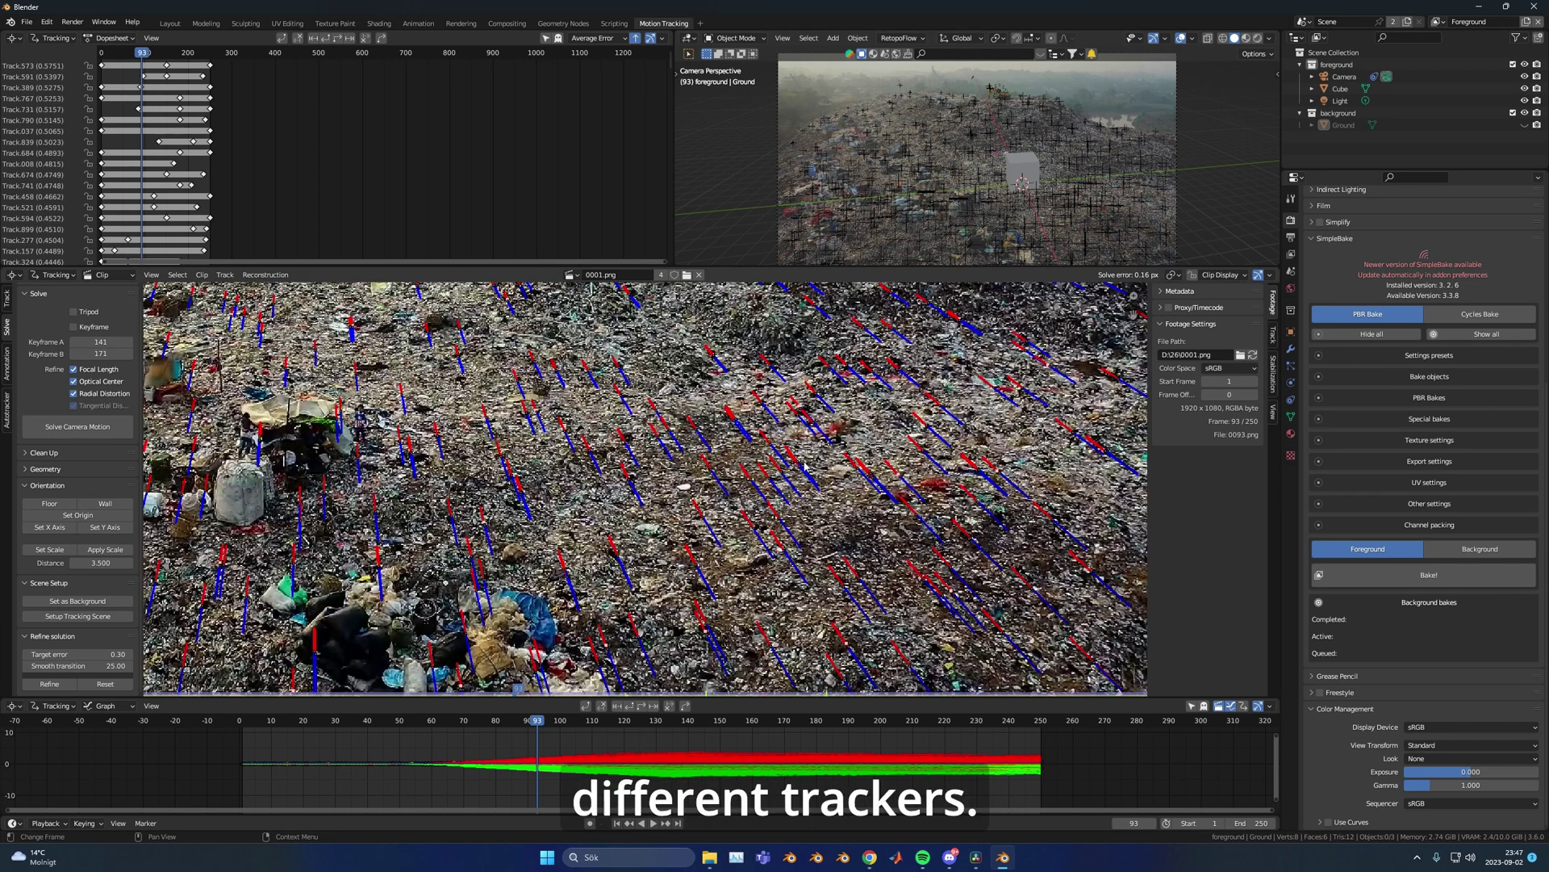
pyautogui.scroll(3, 802, 472)
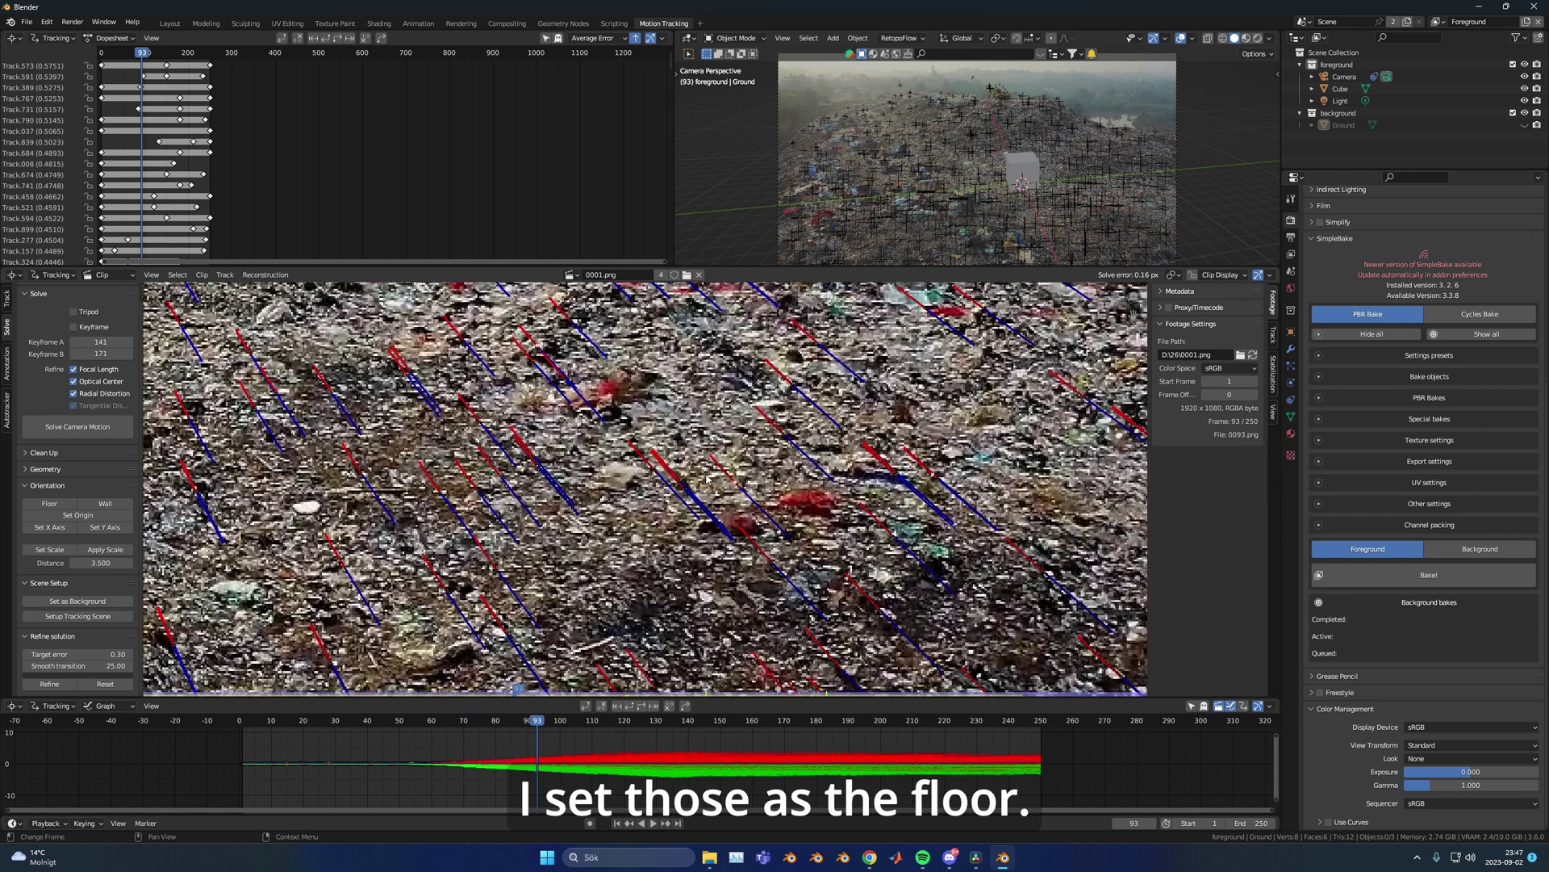
pyautogui.scroll(-1, 662, 480)
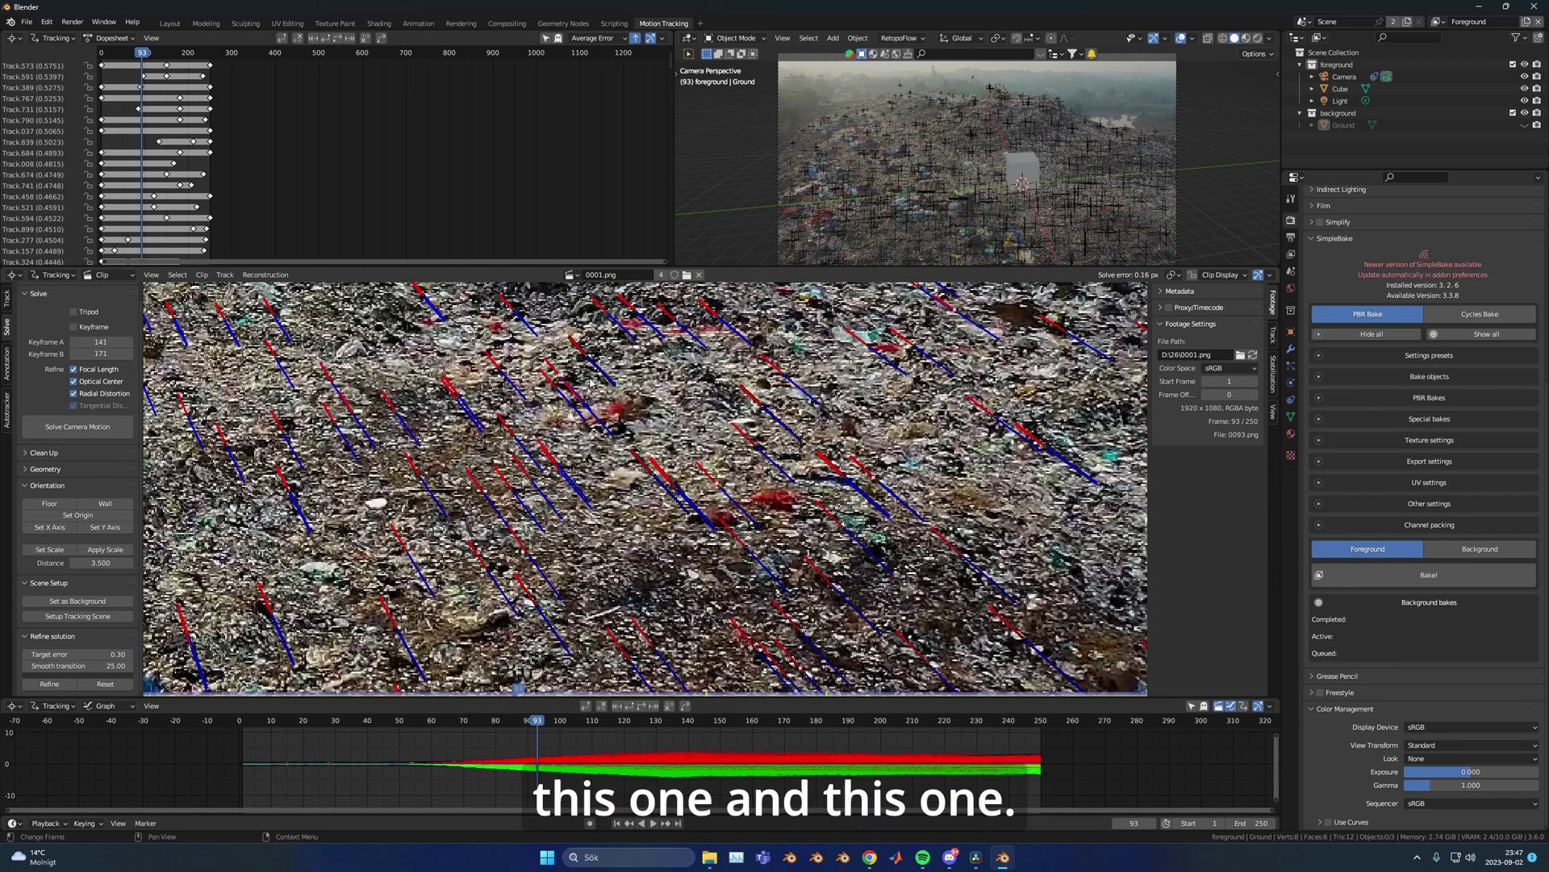
pyautogui.click(50, 504)
# Step: Set the origin and X axis from chosen trackers, then scrub in Layout to confirm the cube stays grounded
pyautogui.click(662, 489)
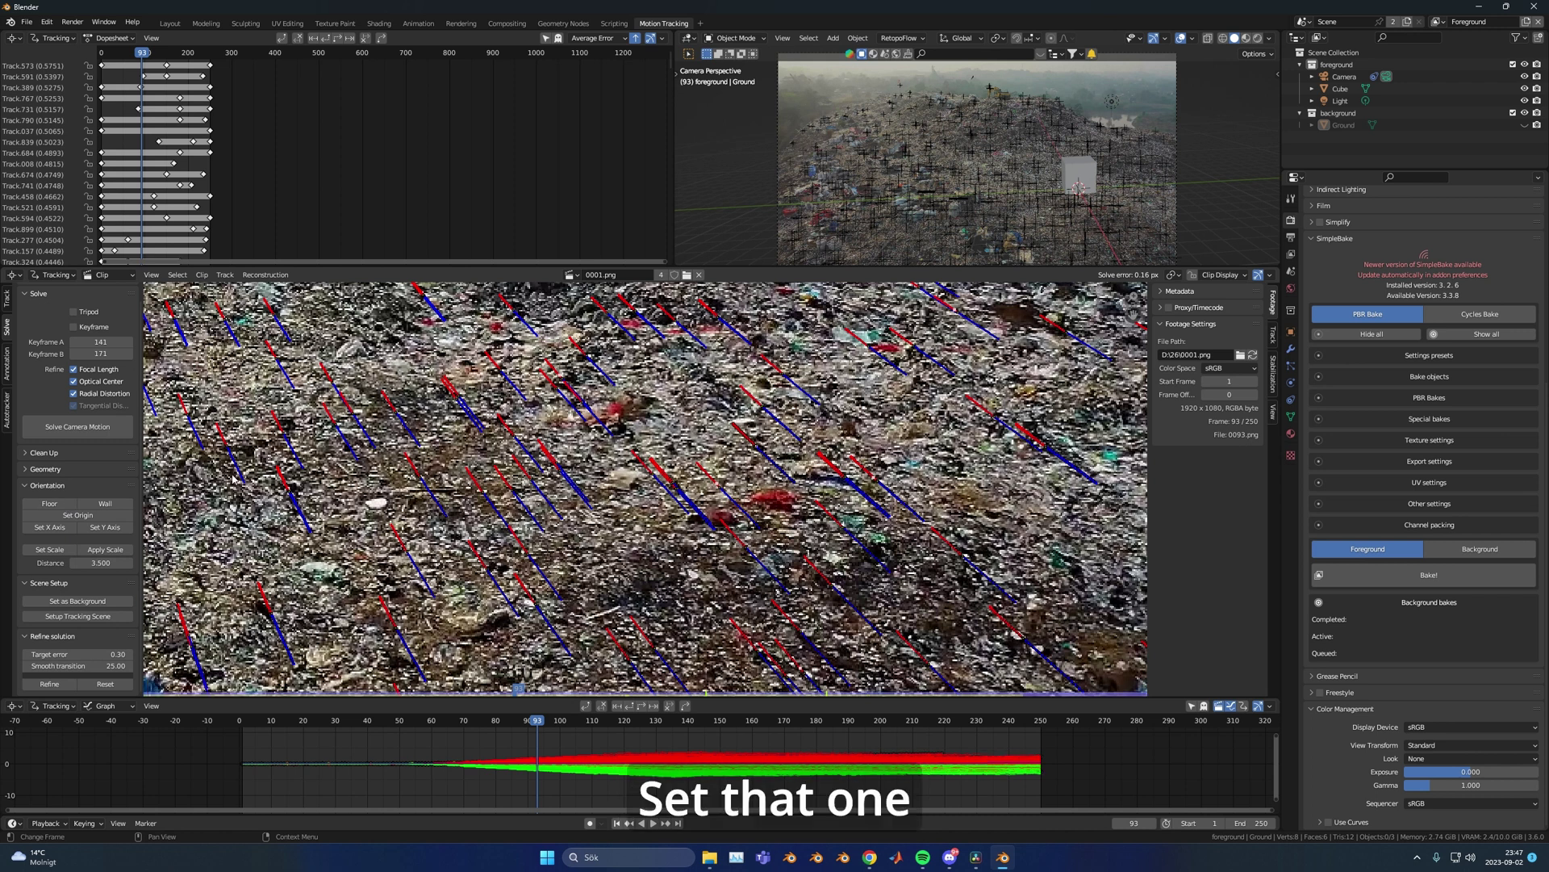
pyautogui.click(104, 517)
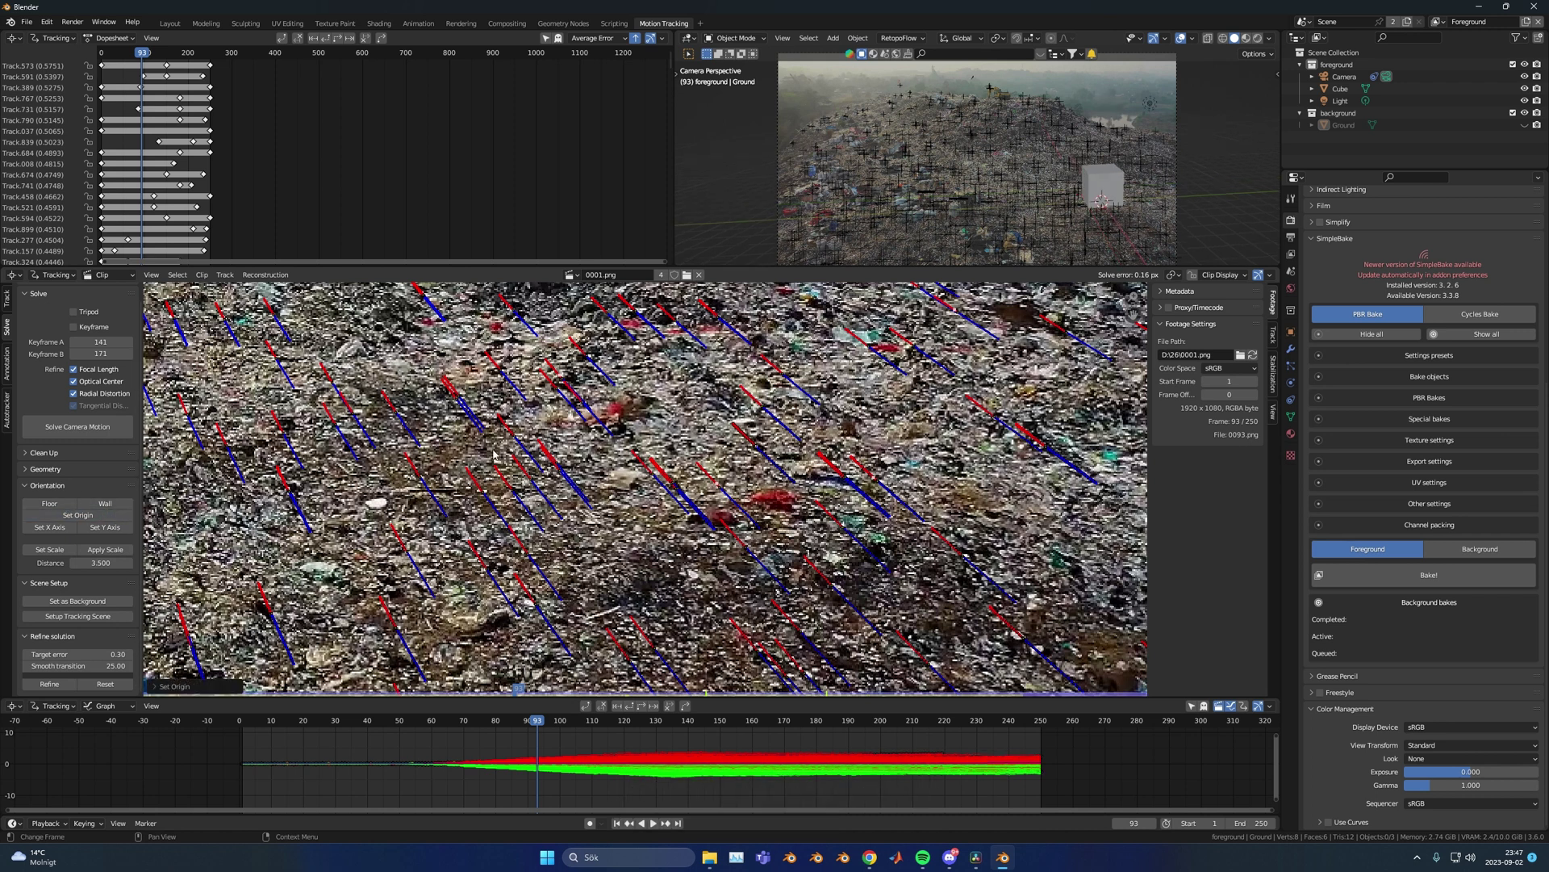
pyautogui.click(619, 341)
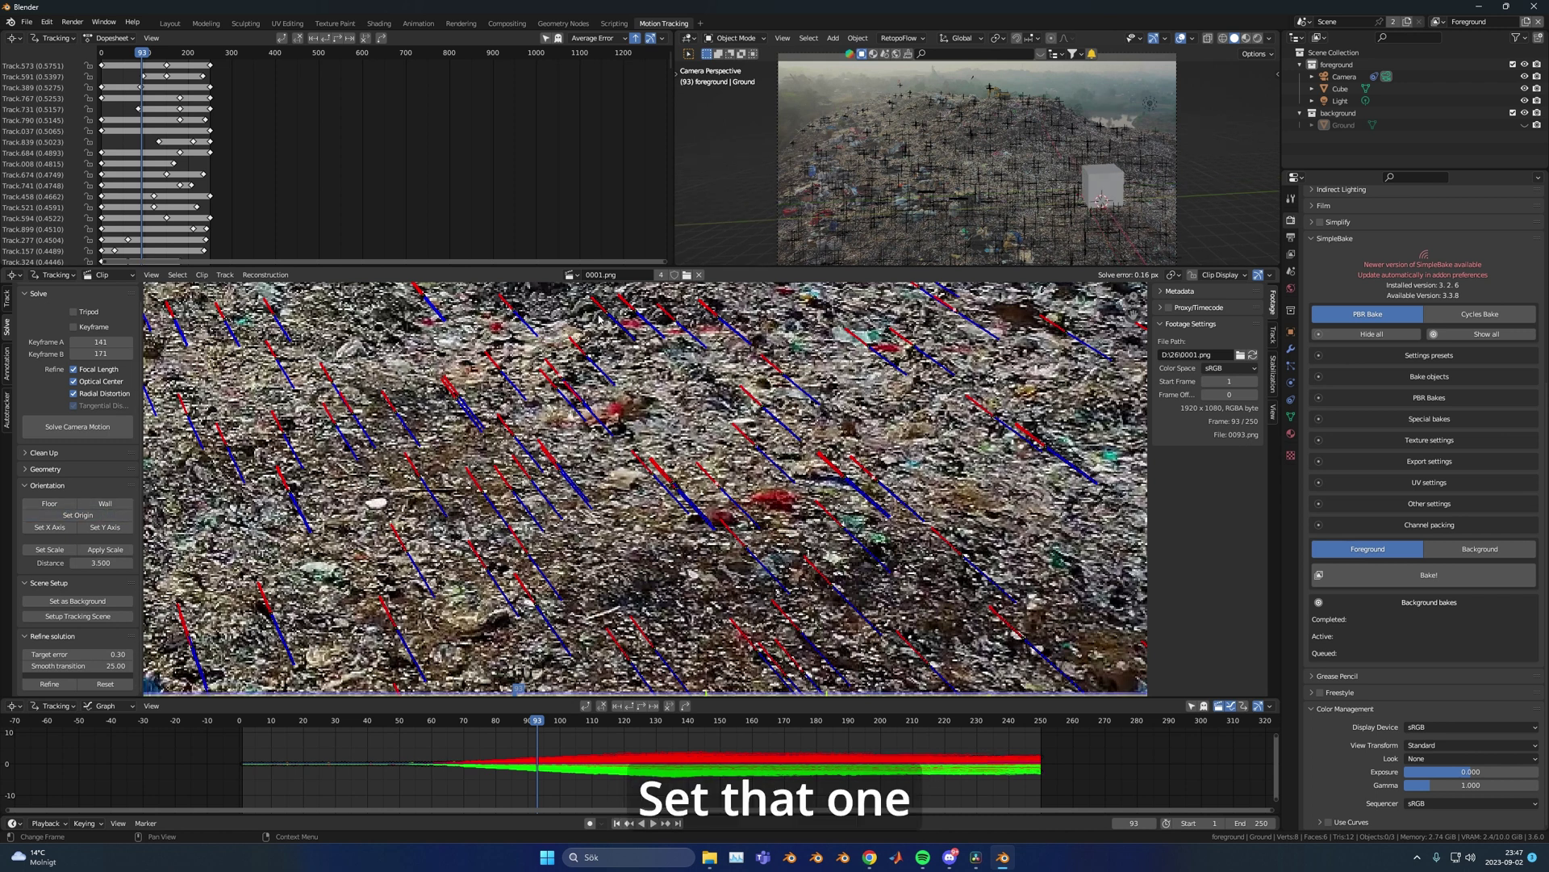
pyautogui.click(64, 527)
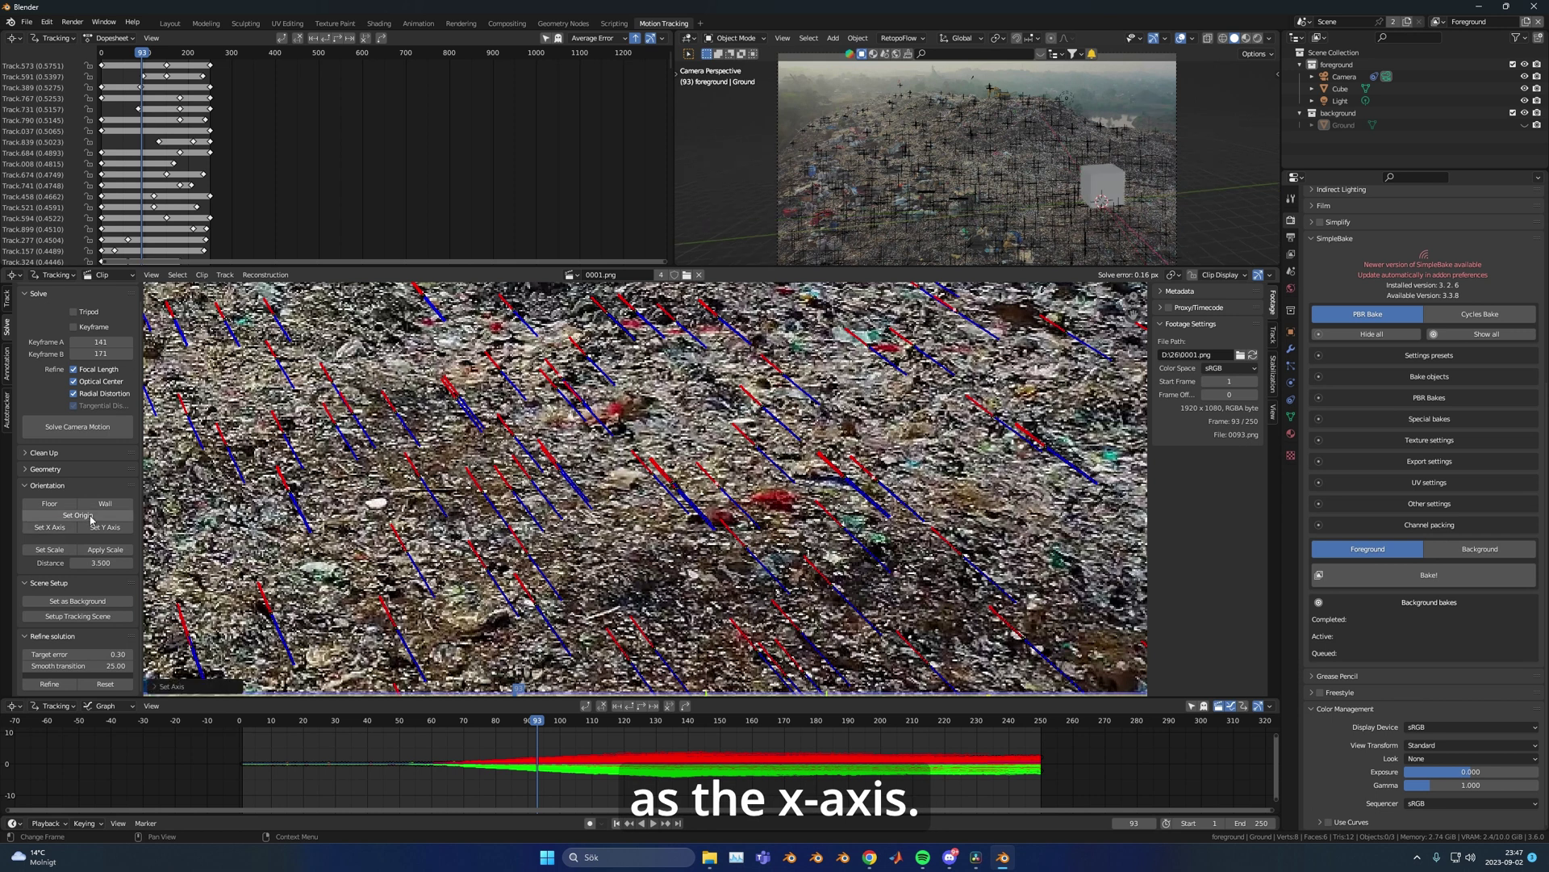
pyautogui.click(171, 23)
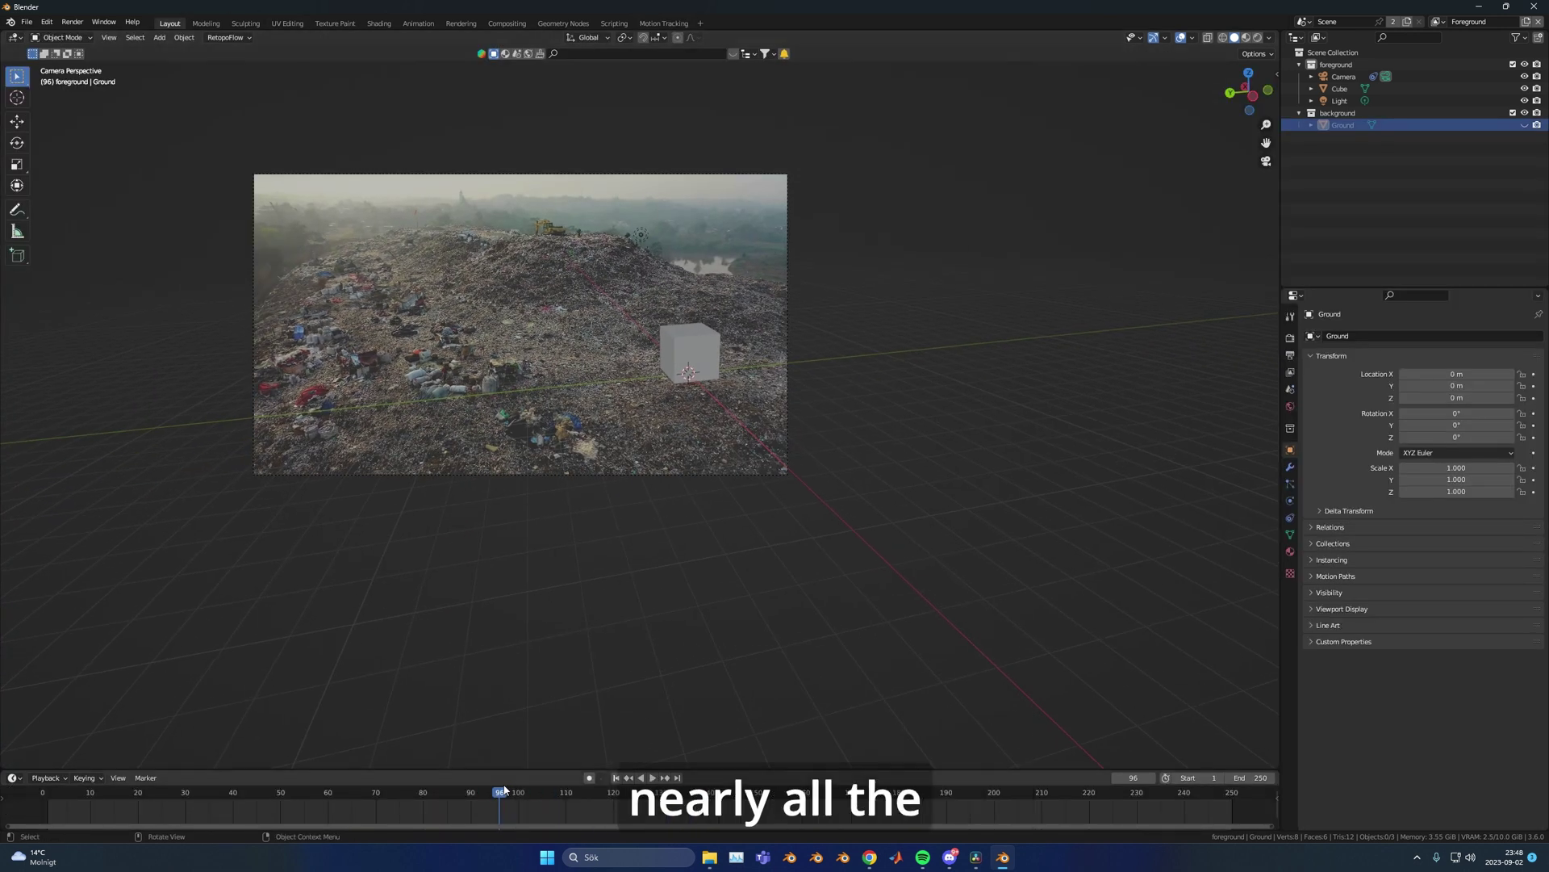
pyautogui.moveTo(505, 791); pyautogui.dragTo(242, 795)
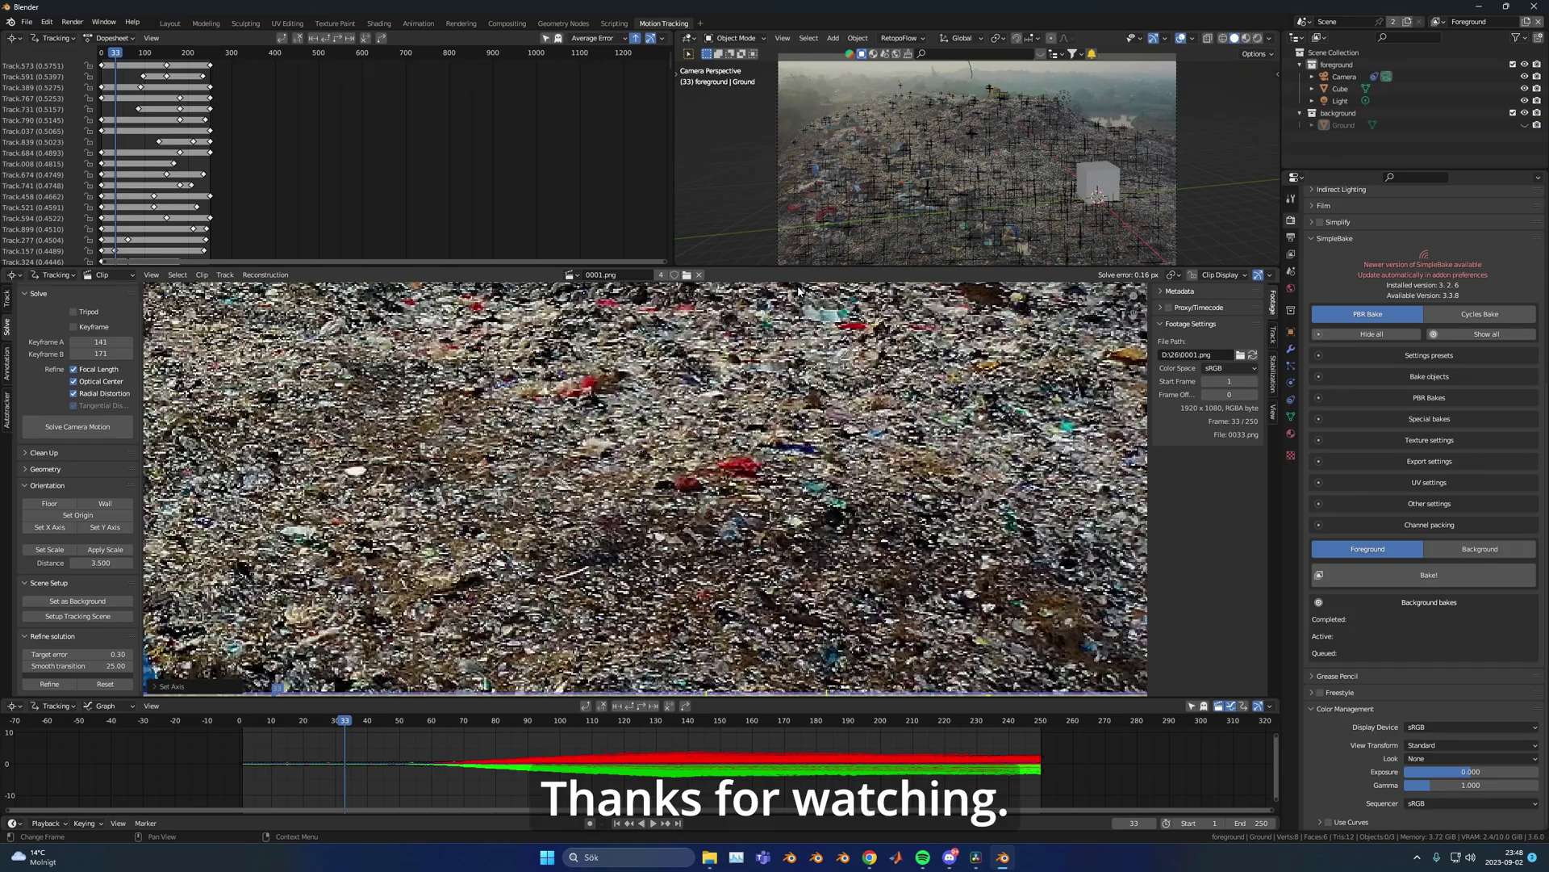
pyautogui.scroll(-3, 864, 450)
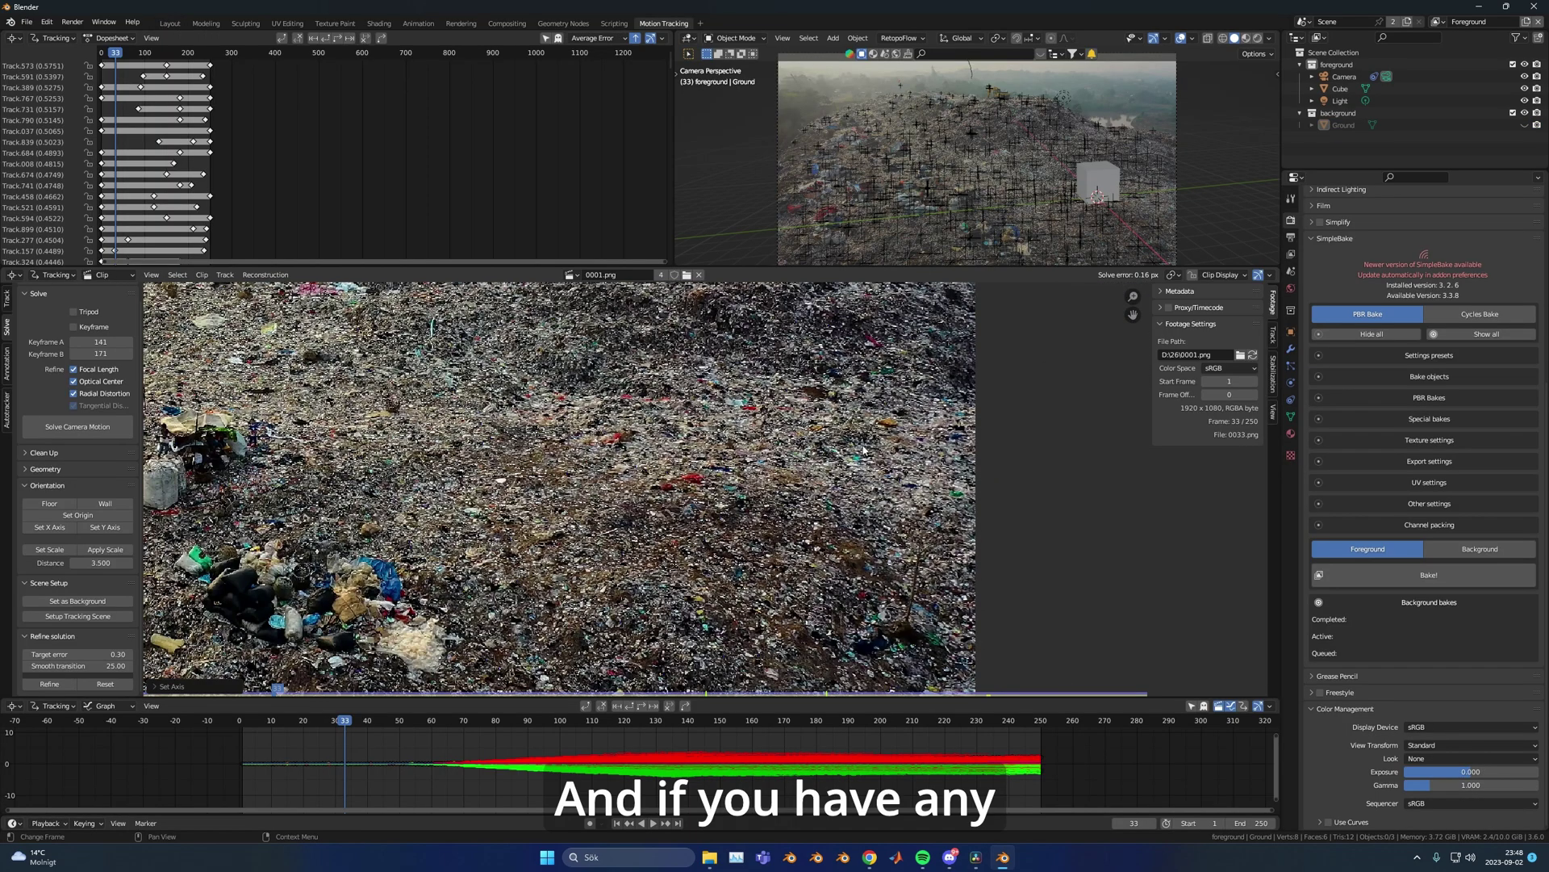
pyautogui.scroll(-2, 860, 450)
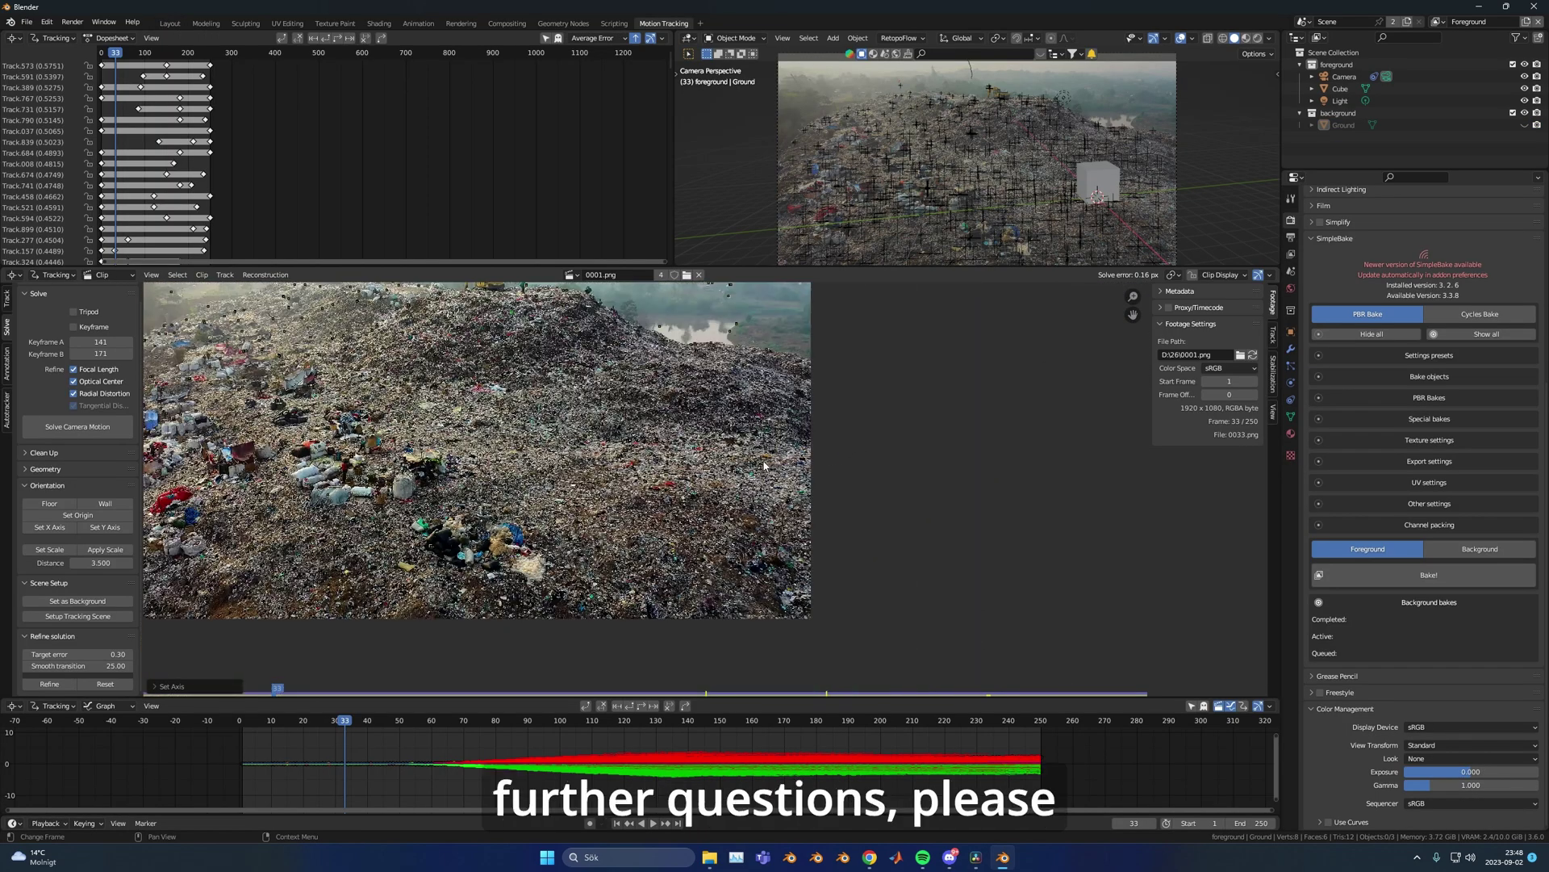